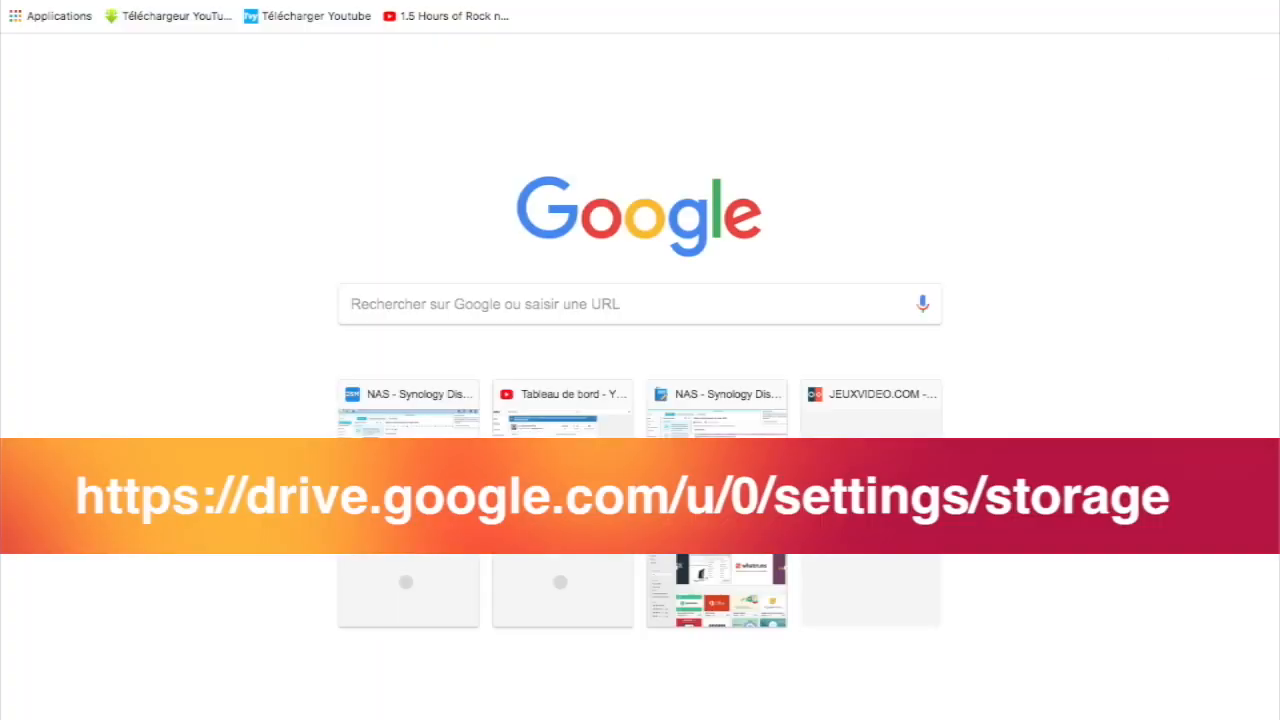
Step: Load the Drive storage page at drive.google.com/u/0/settings/storage, showing 15 Go of 15 Go used
{"action": "type", "text": "https://www.google.com/settings/u/0/storage"}
{"action": "key", "text": "Return"}
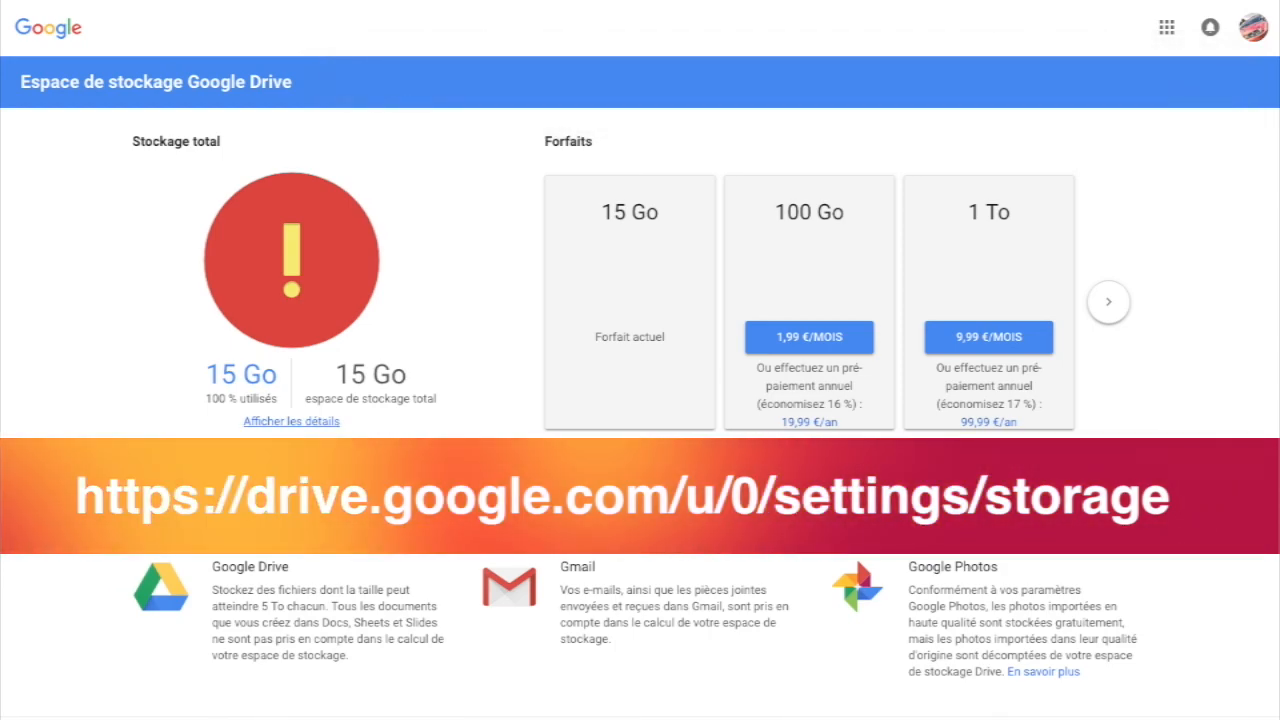
Step: Show the detailed breakdown of used storage with 'Afficher les détails'
{"action": "left_click", "coordinate": [291, 421]}
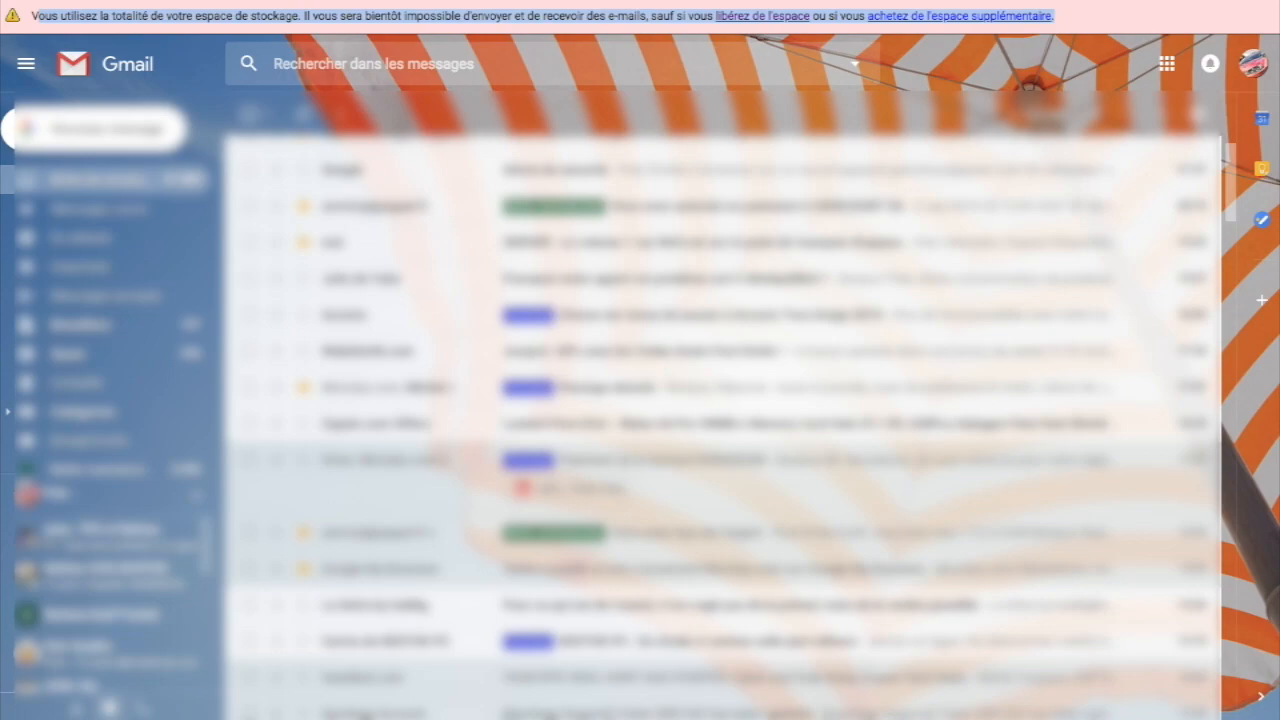
Step: Search before:2013/05/12 and select every conversation matching the search
{"action": "left_click", "coordinate": [338, 70]}
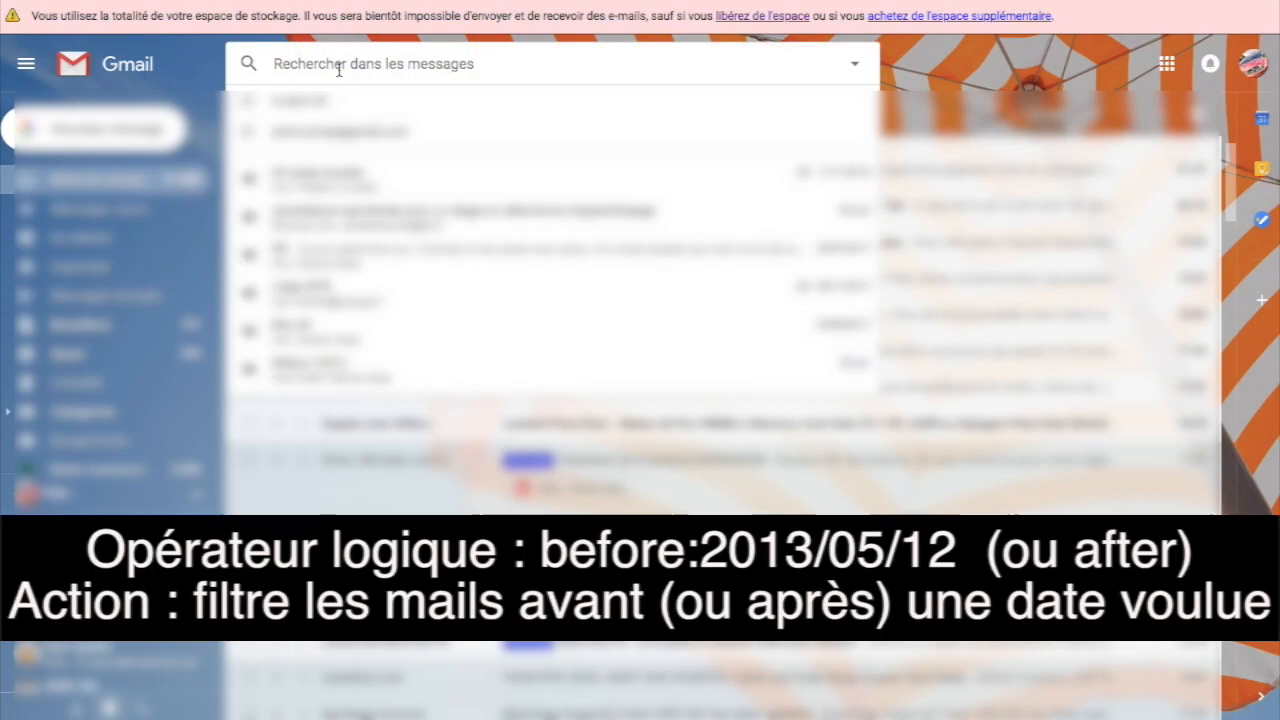
{"action": "type", "text": "before:2013/05/12"}
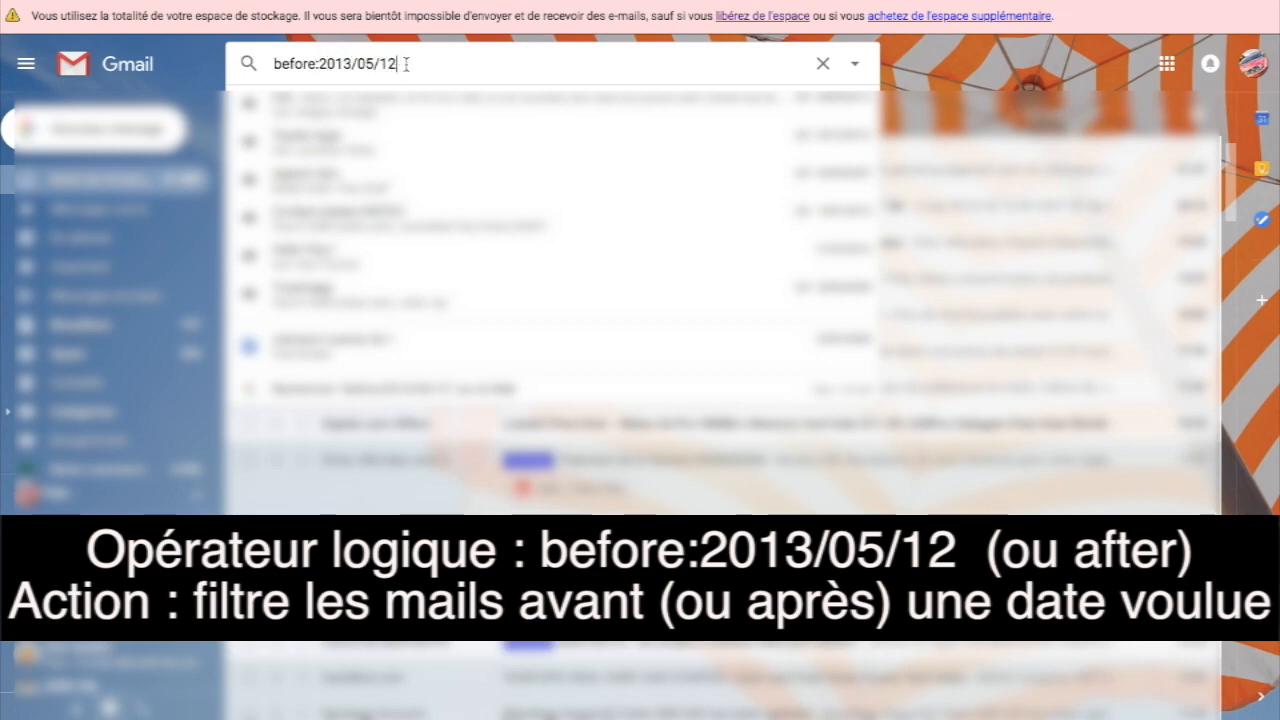
{"action": "key", "text": "Return"}
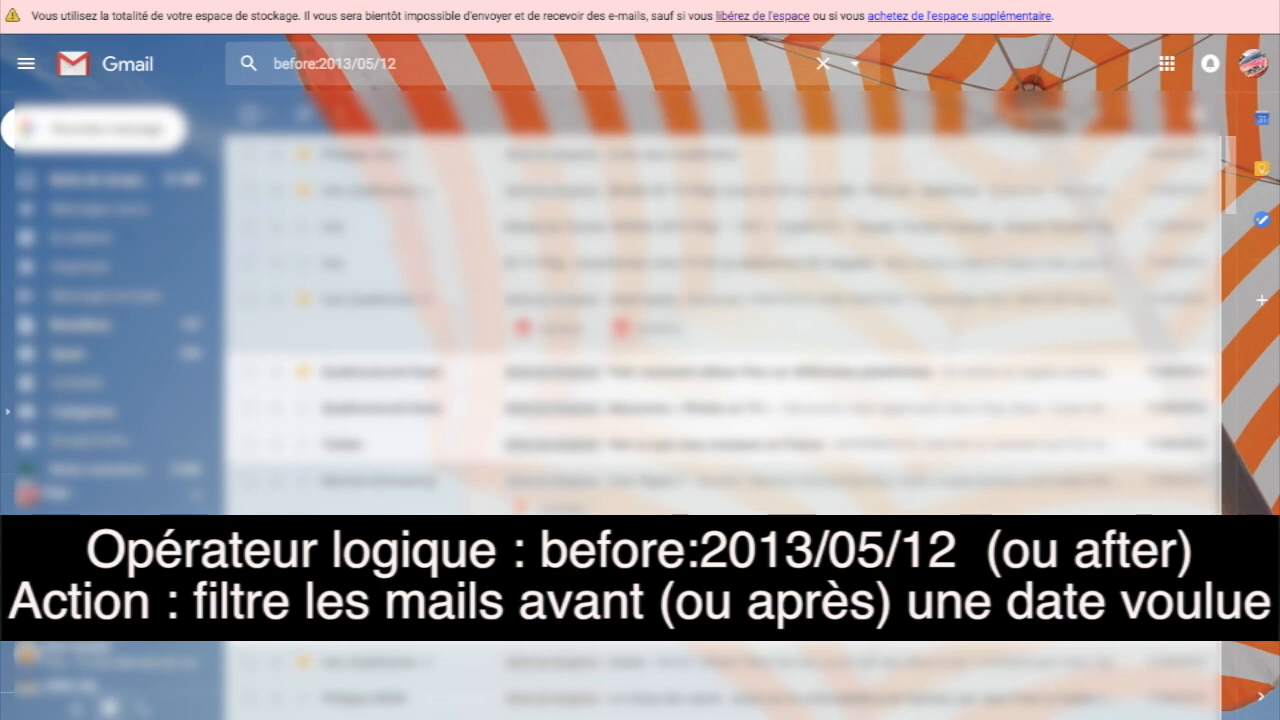
{"action": "left_click", "coordinate": [248, 114]}
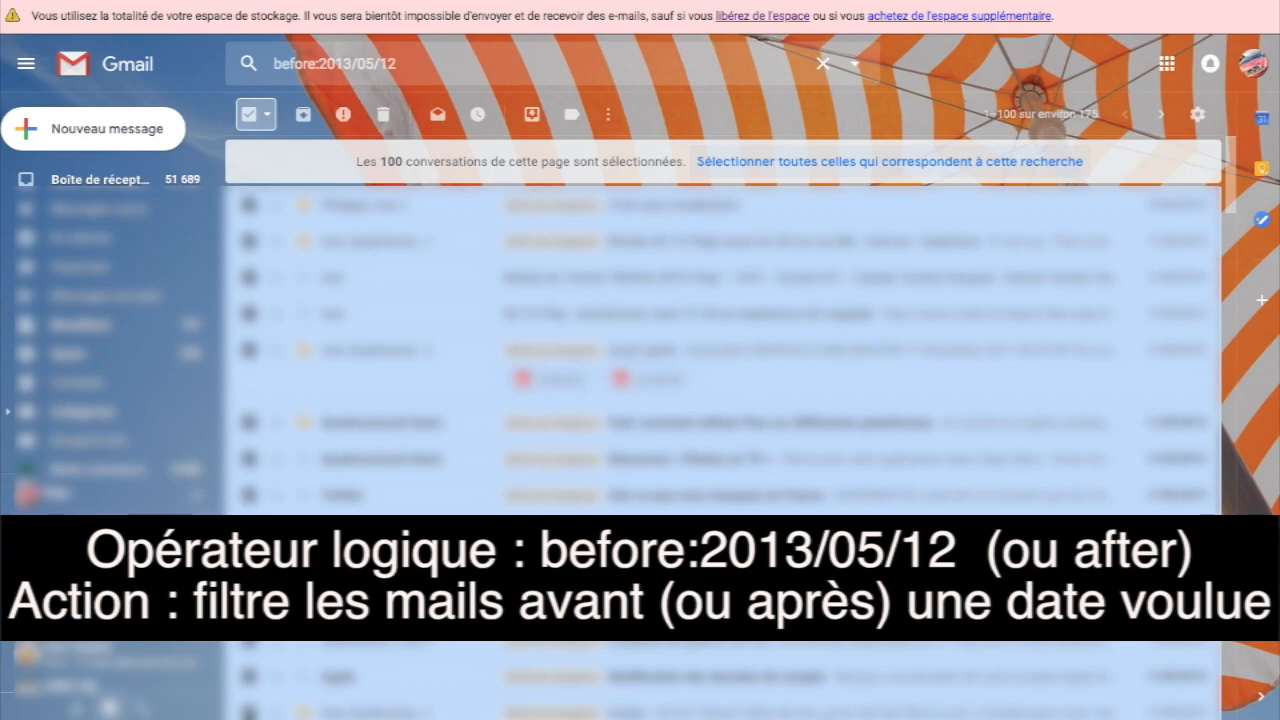
{"action": "left_click", "coordinate": [890, 162]}
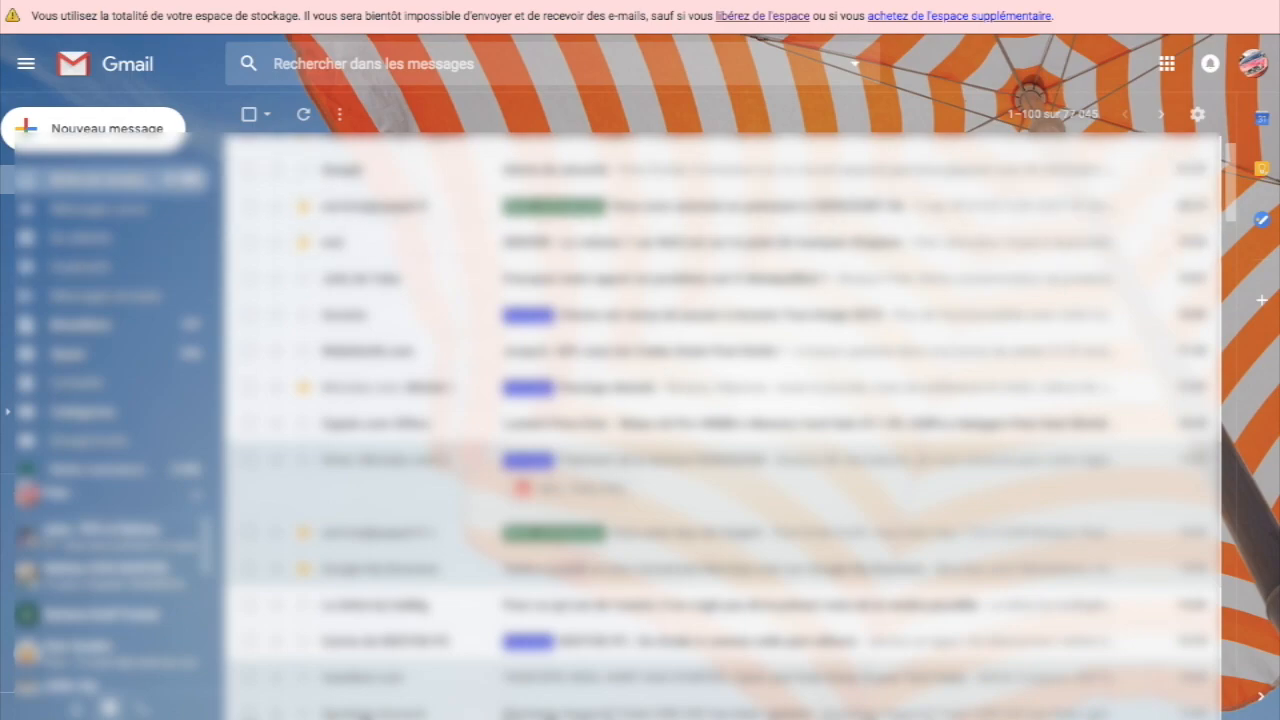
Step: Run an is:unread search, then place the cursor to append older_than:1m
{"action": "left_click", "coordinate": [373, 64]}
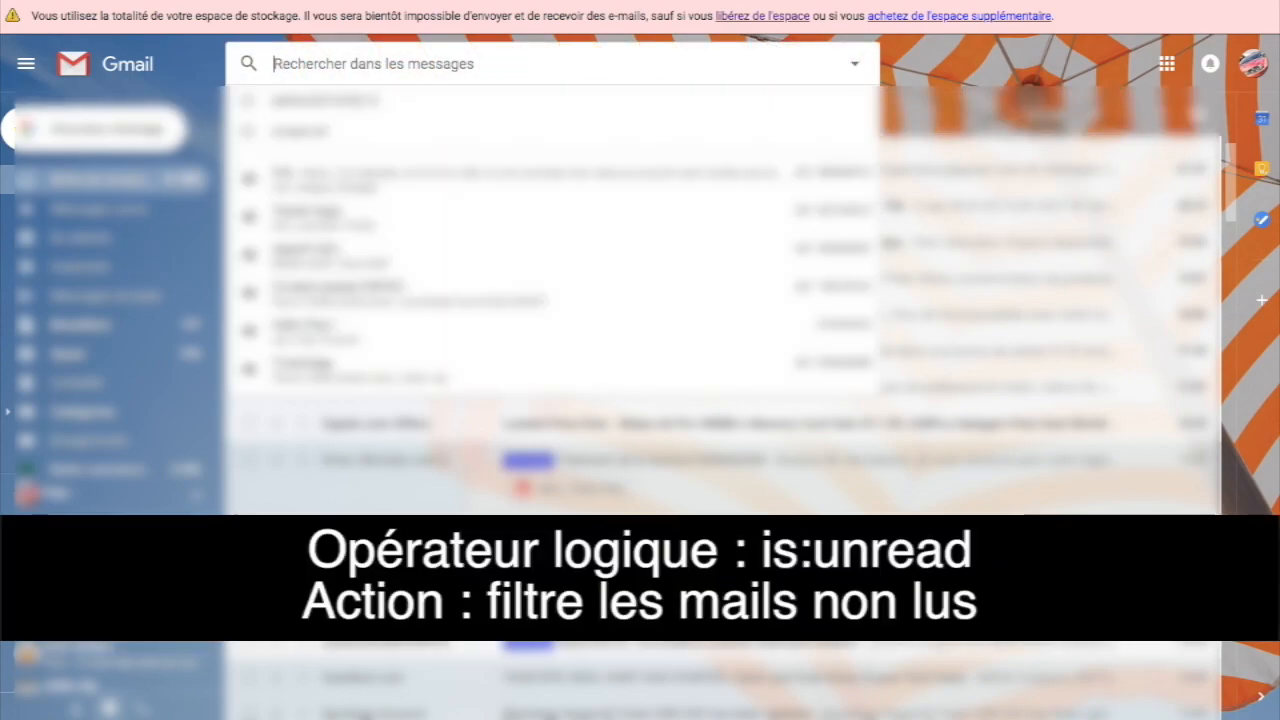
{"action": "type", "text": "is:unread"}
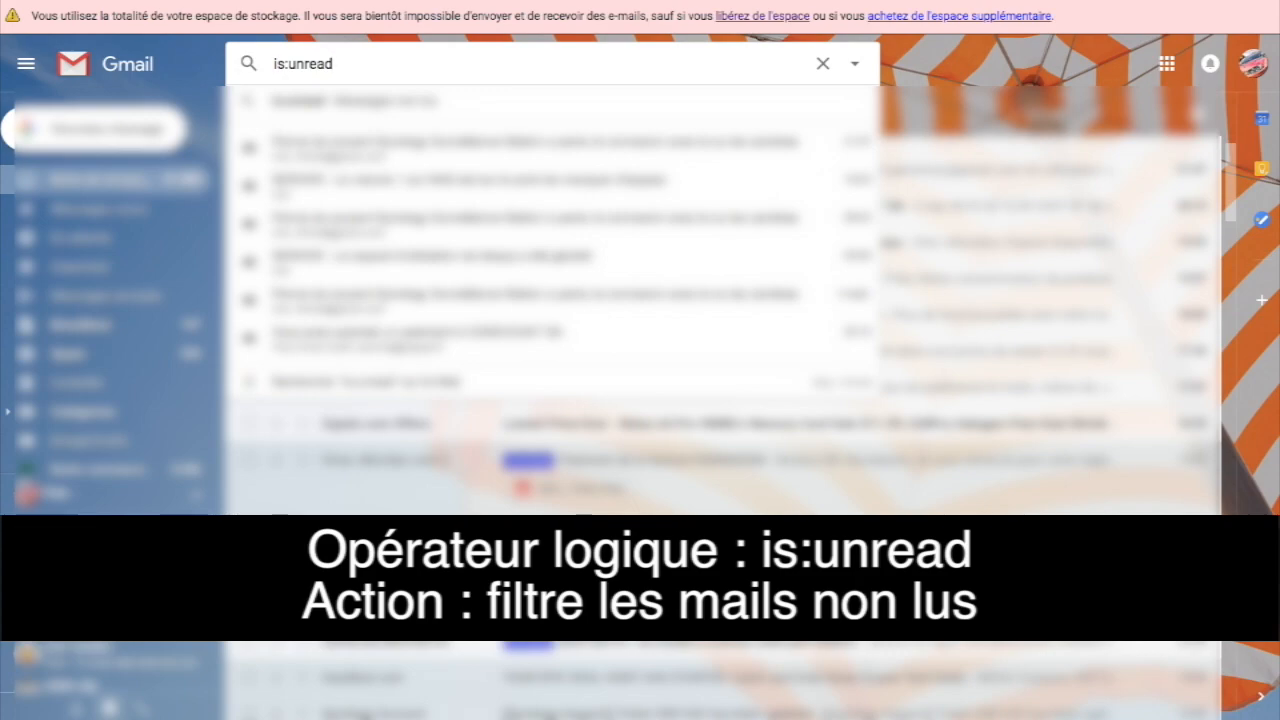
{"action": "key", "text": "Return"}
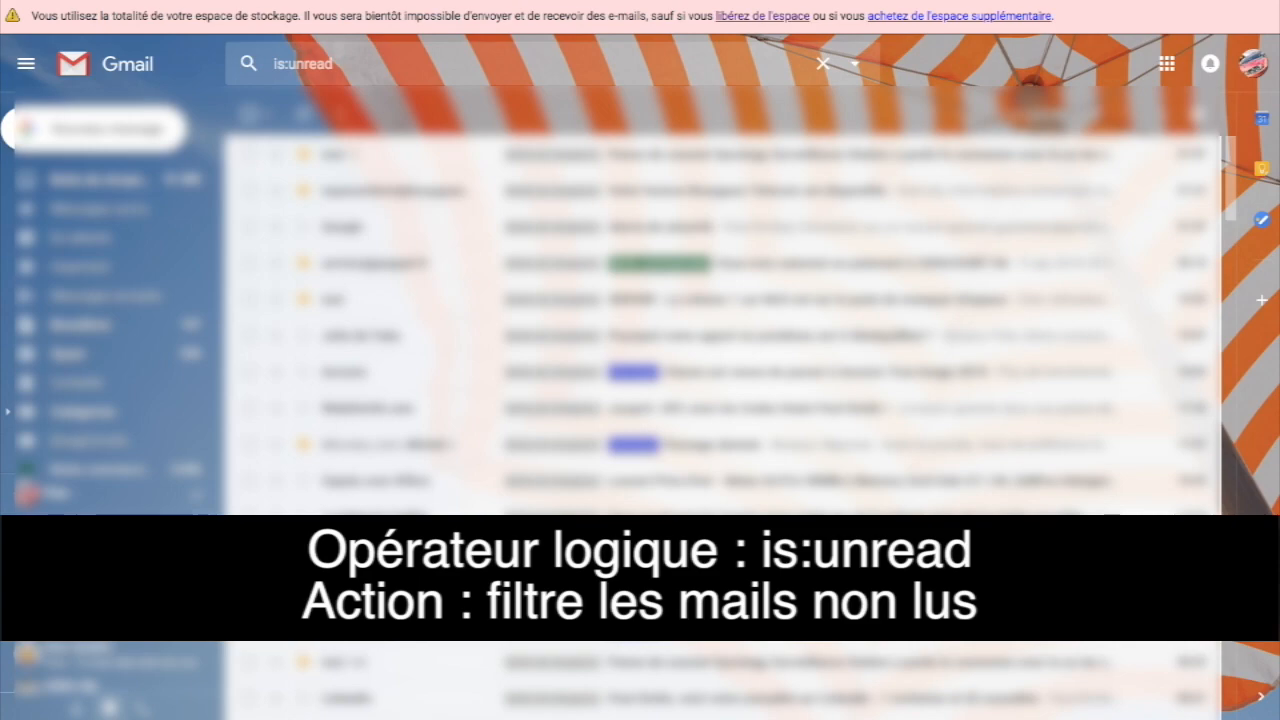
{"action": "left_click", "coordinate": [540, 64]}
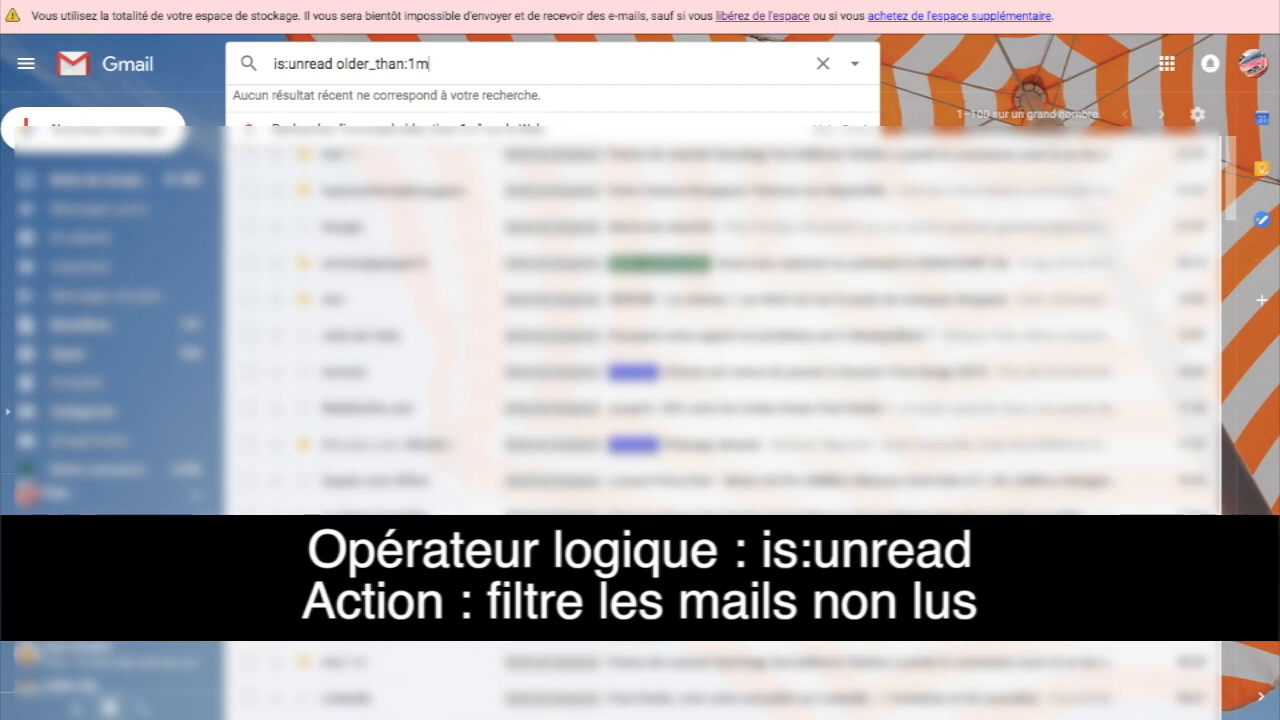
Step: Run the is:unread older_than:1m search and select all 100 conversations on the page
{"action": "left_click_drag", "start_coordinate": [336, 64], "coordinate": [430, 64]}
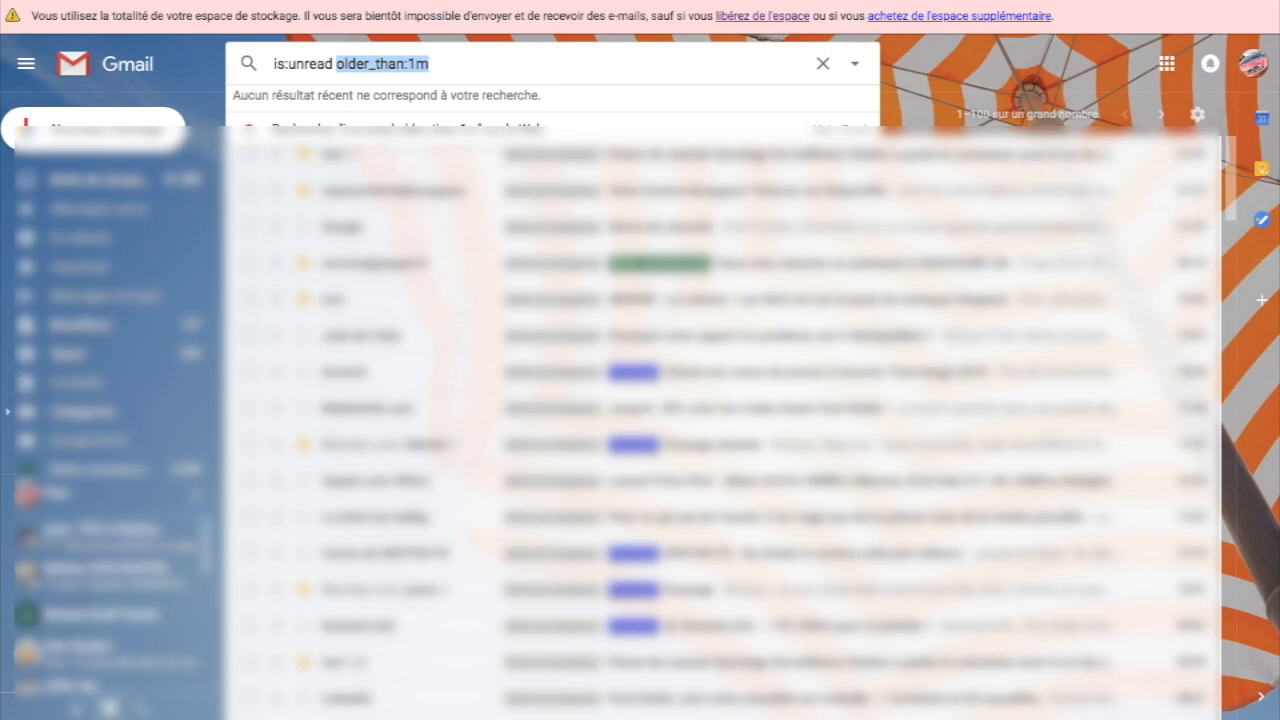
{"action": "left_click", "coordinate": [430, 64]}
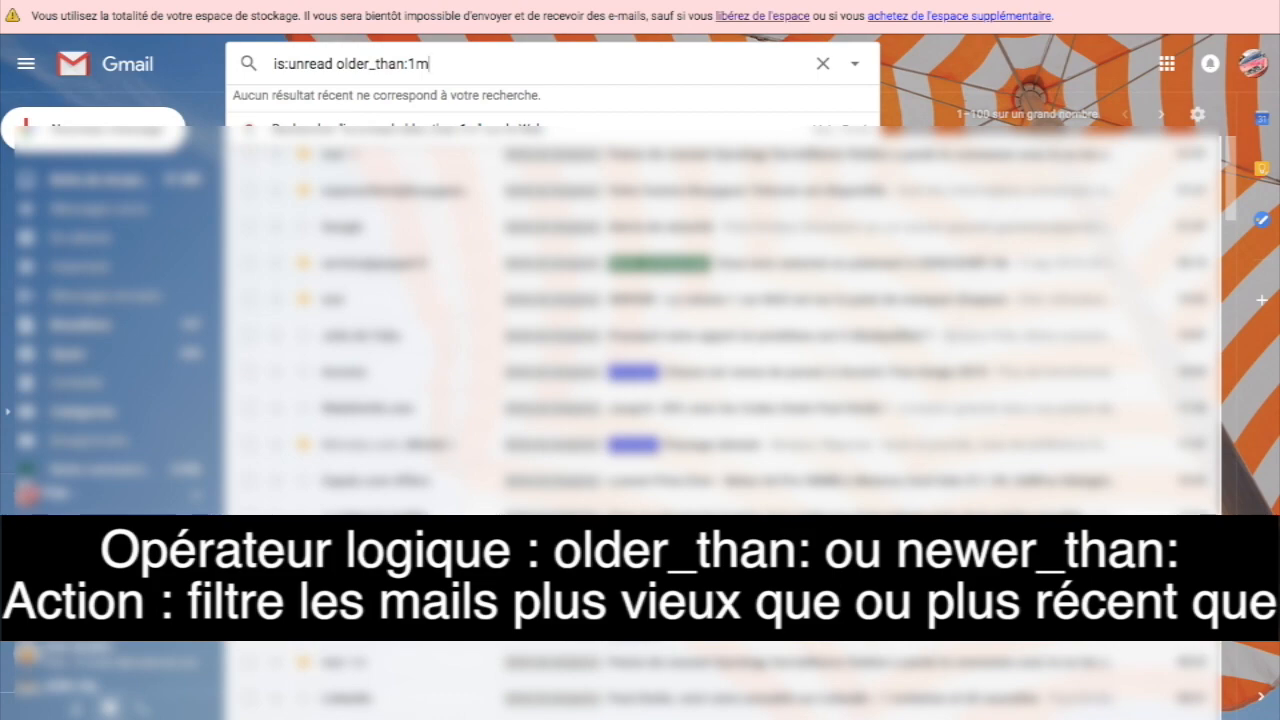
{"action": "key", "text": "Return"}
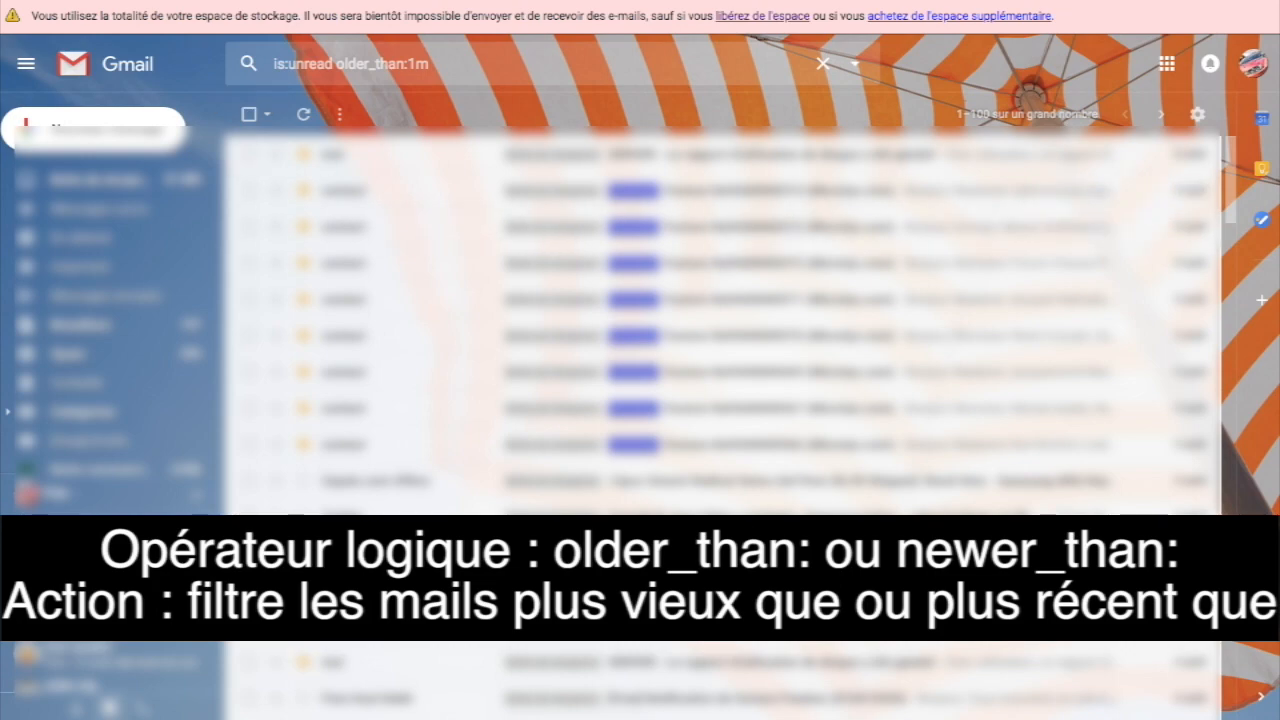
{"action": "left_click", "coordinate": [336, 64]}
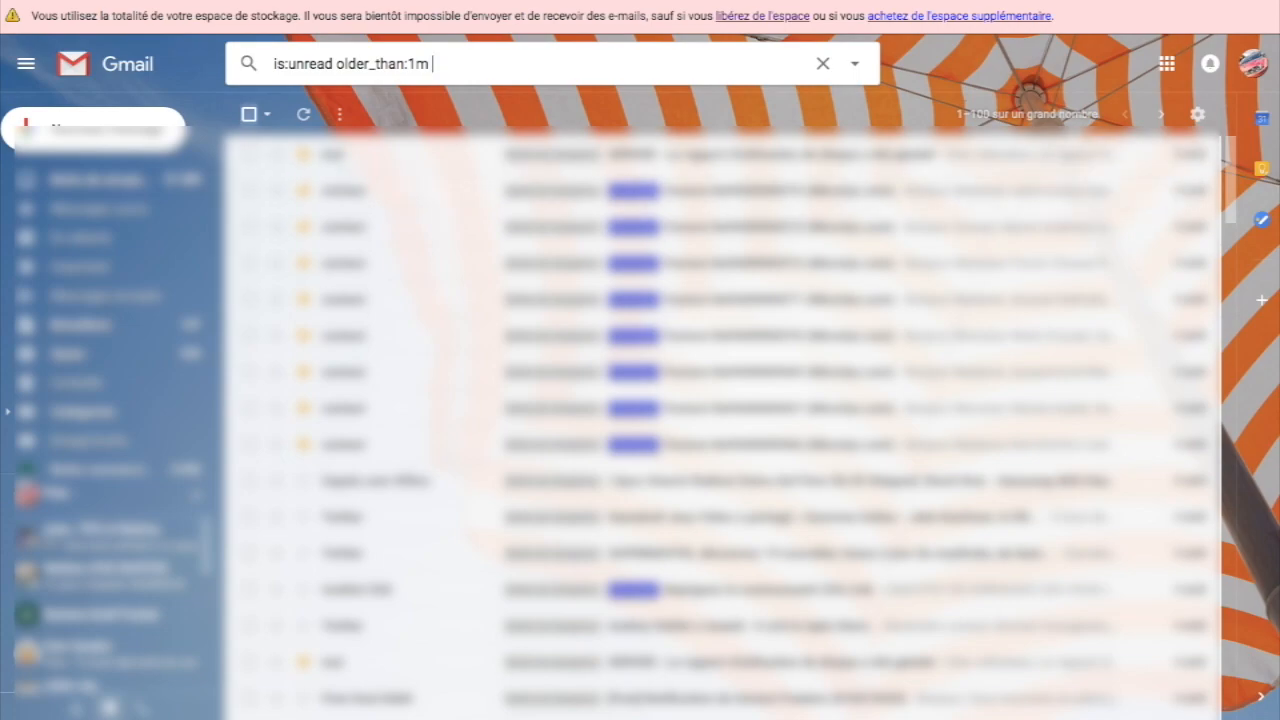
{"action": "left_click", "coordinate": [249, 114]}
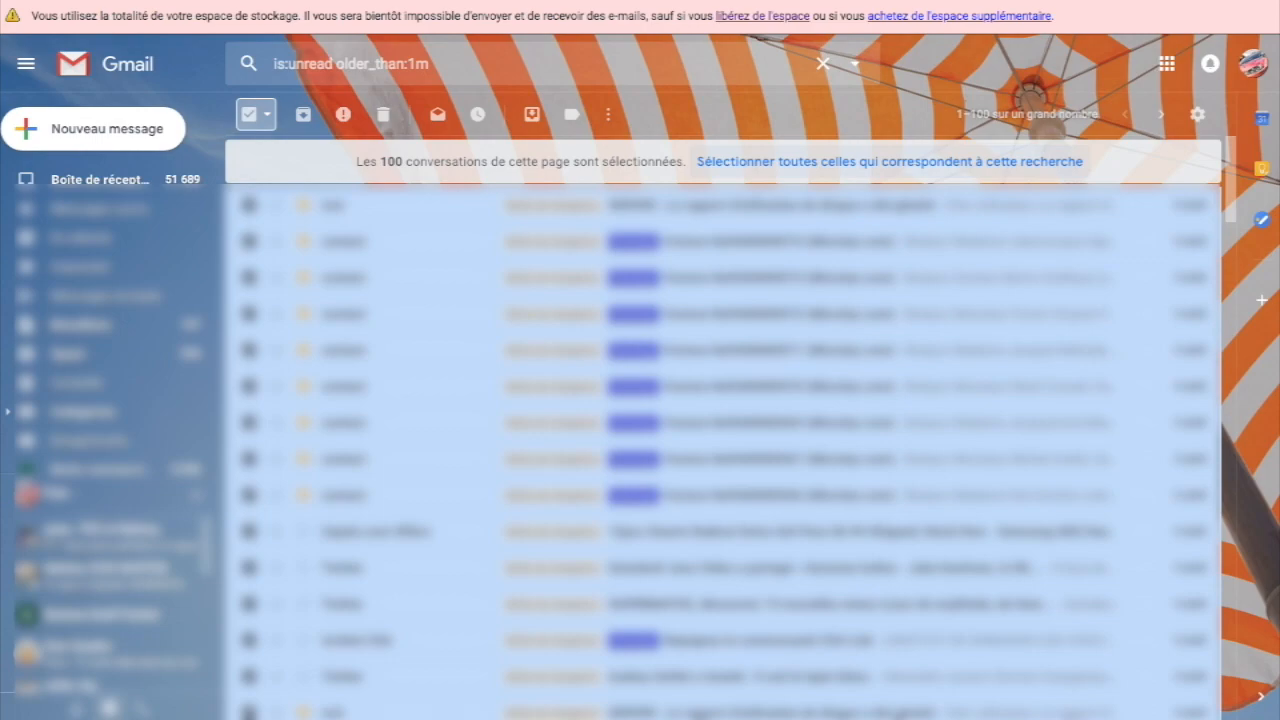
Step: Append -microlys to the query and rerun the search
{"action": "left_click", "coordinate": [430, 64]}
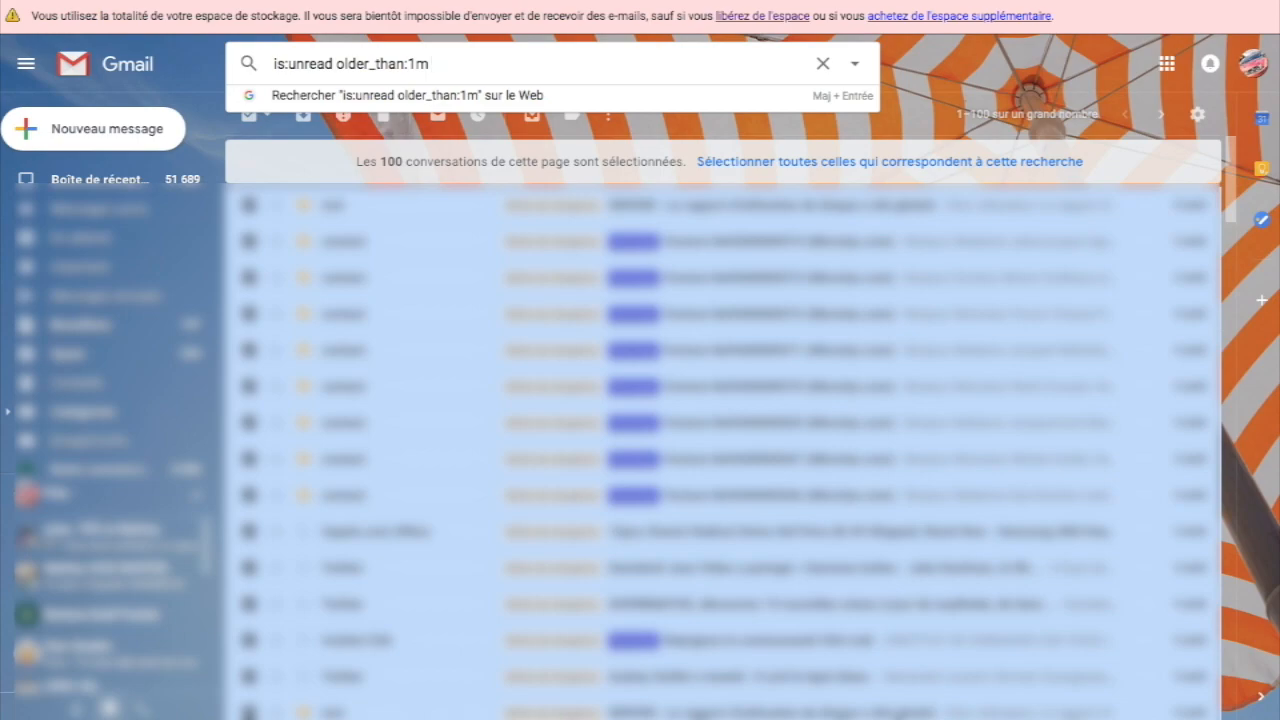
{"action": "type", "text": "-"}
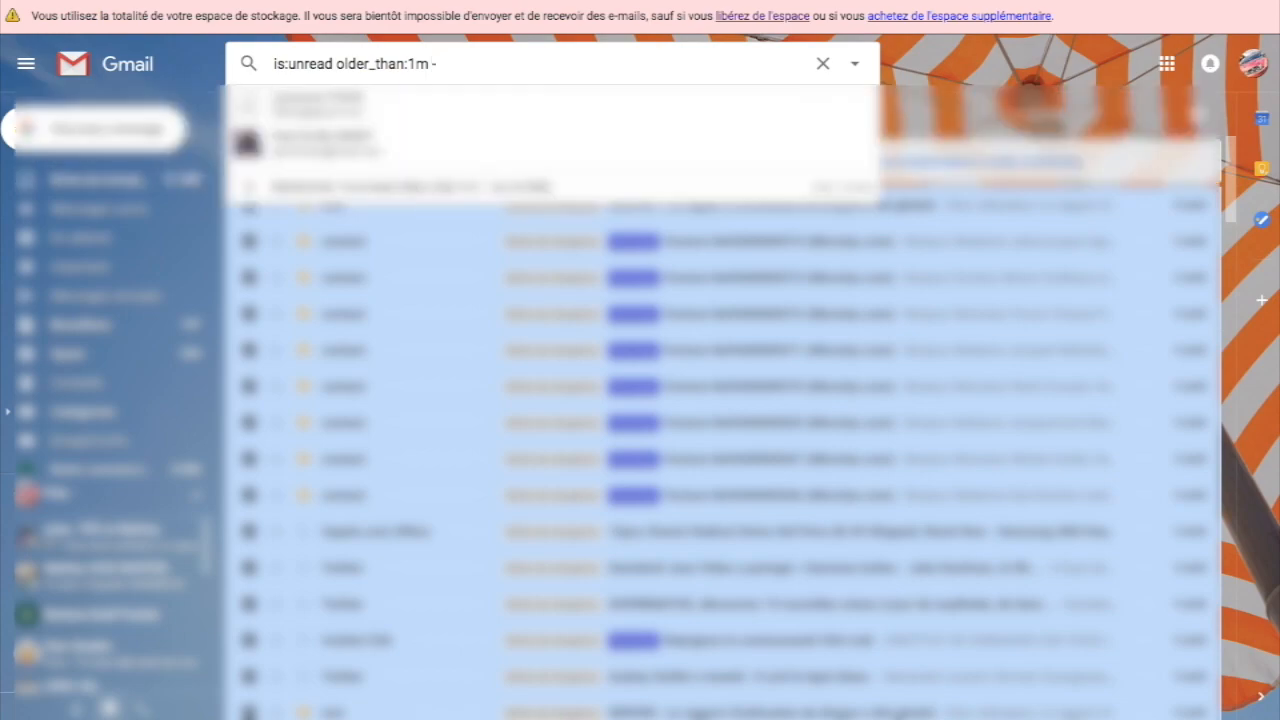
{"action": "type", "text": "m"}
{"action": "type", "text": "icrol"}
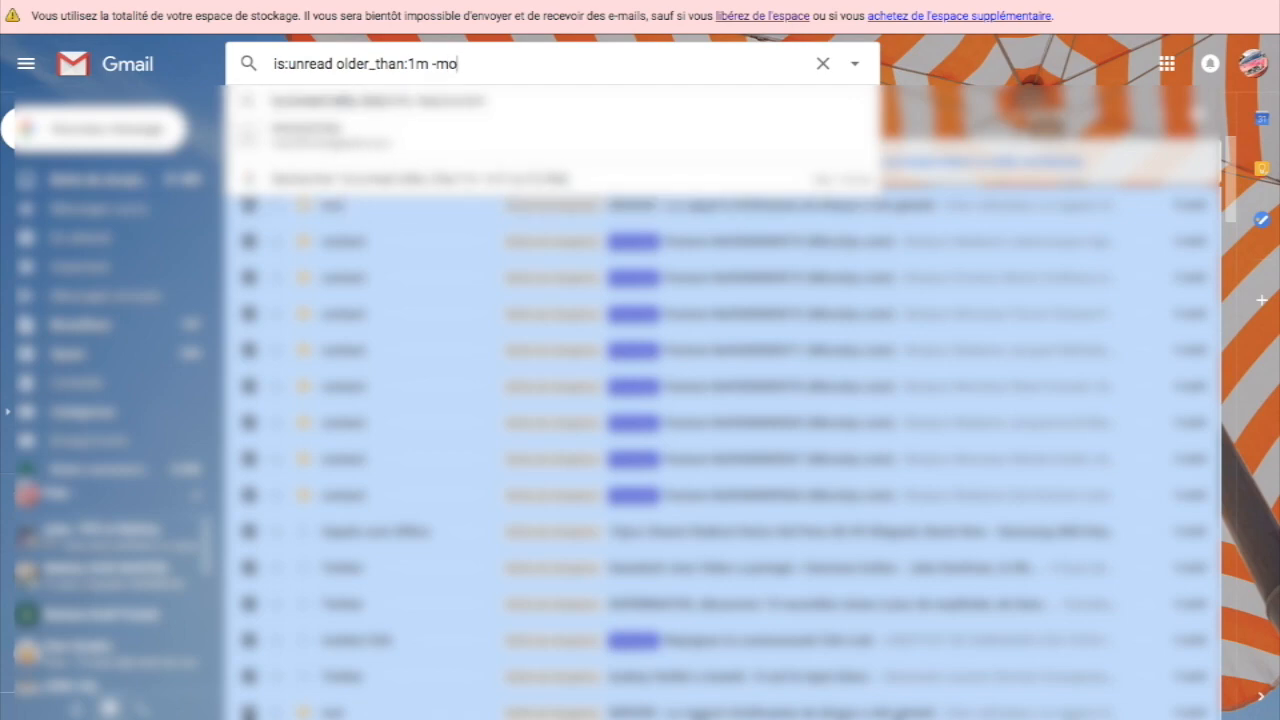
{"action": "type", "text": "ys"}
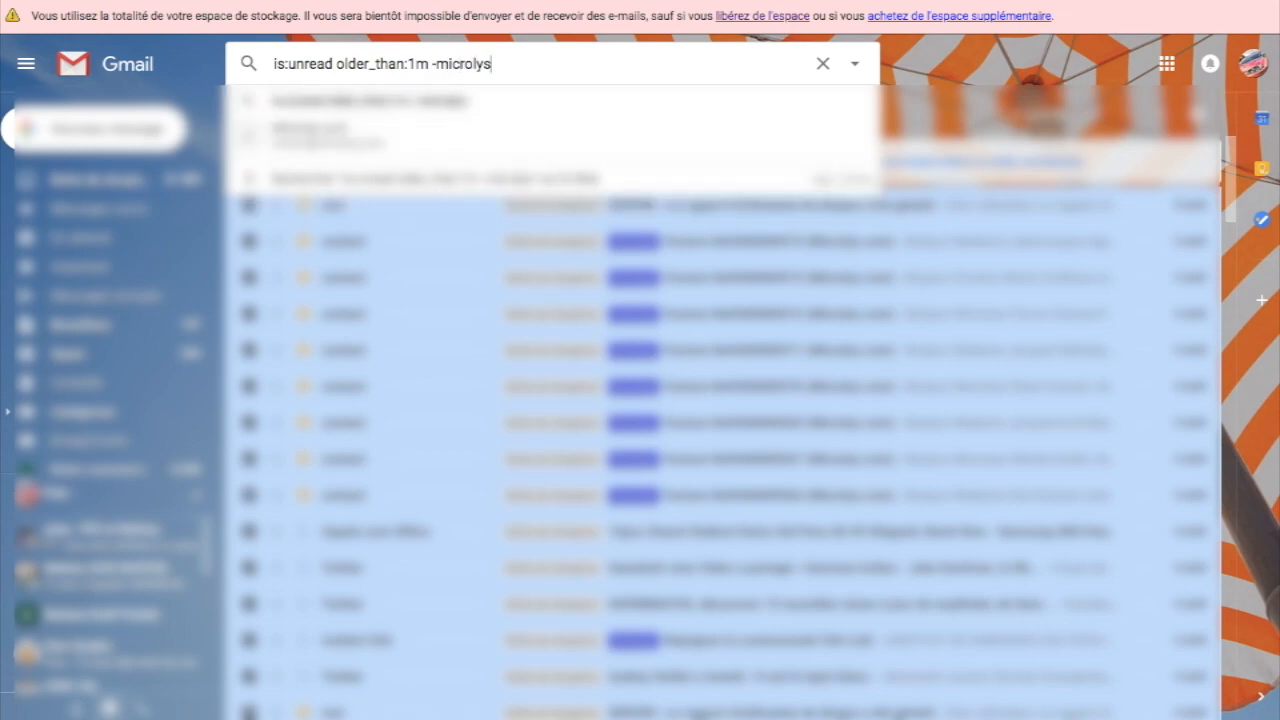
{"action": "key", "text": "Return"}
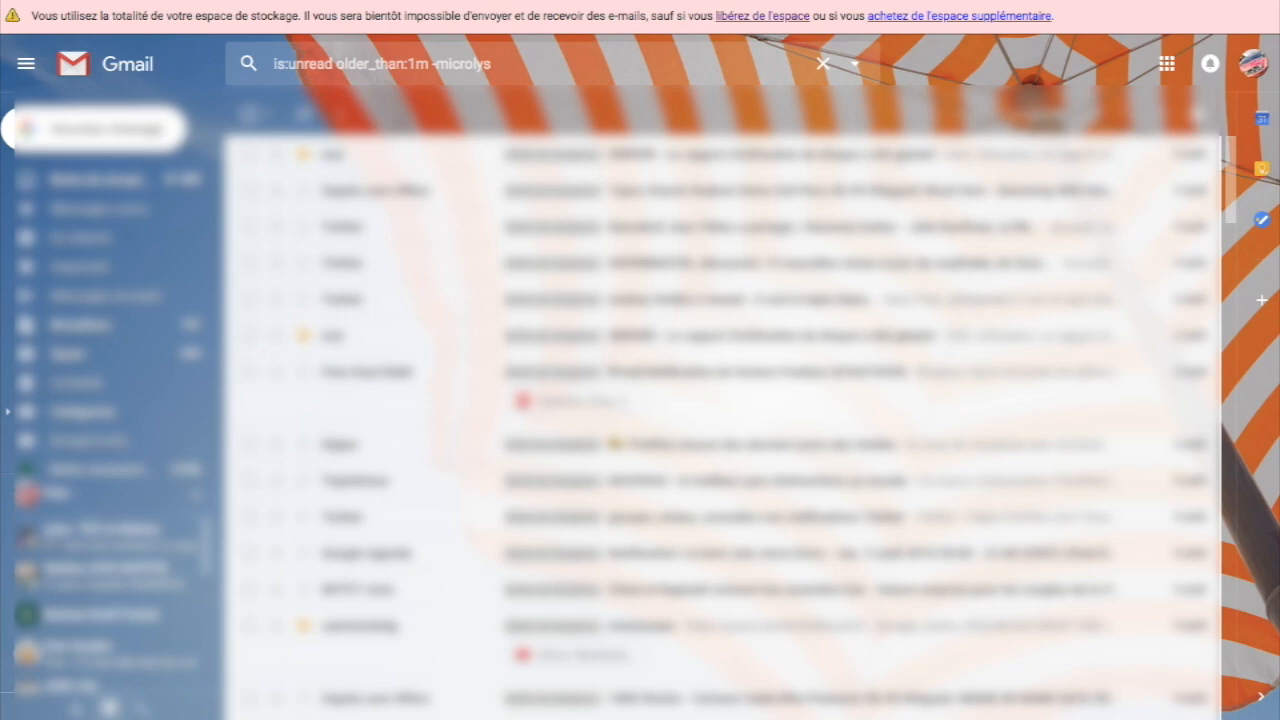
Step: Select all conversations matching is:unread older_than:1m -microlys
{"action": "left_click", "coordinate": [249, 114]}
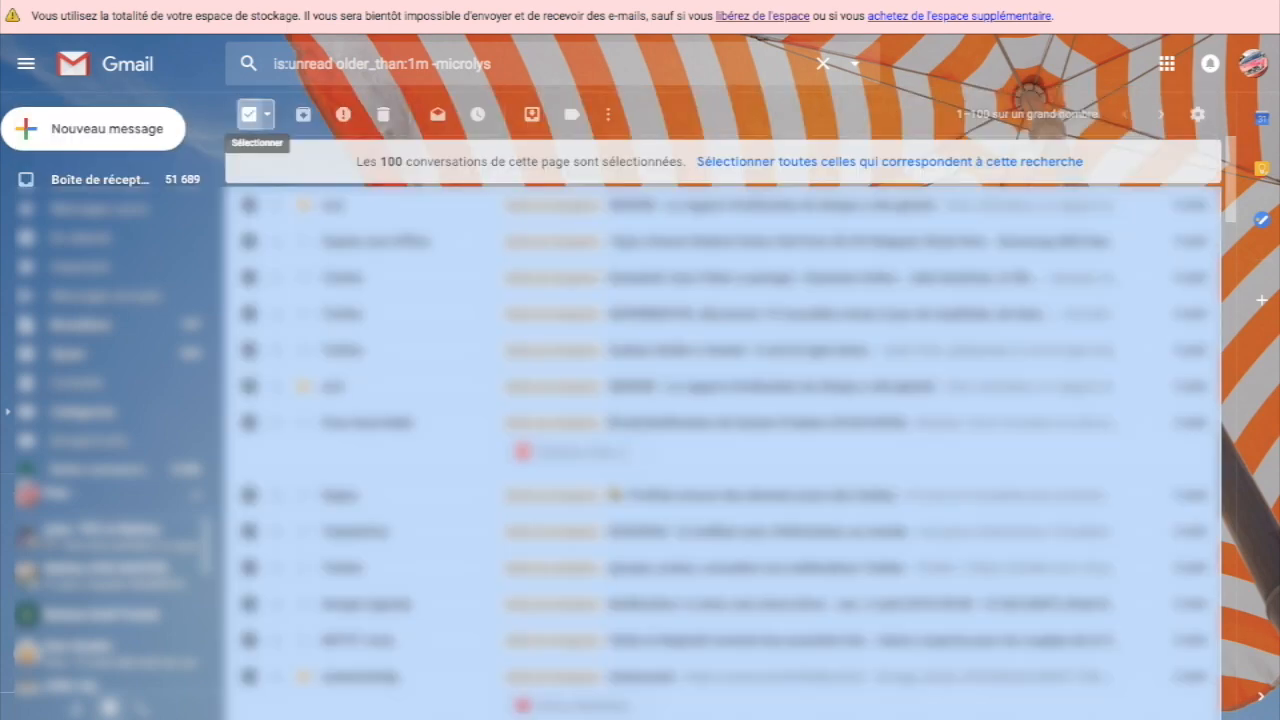
{"action": "left_click", "coordinate": [889, 161]}
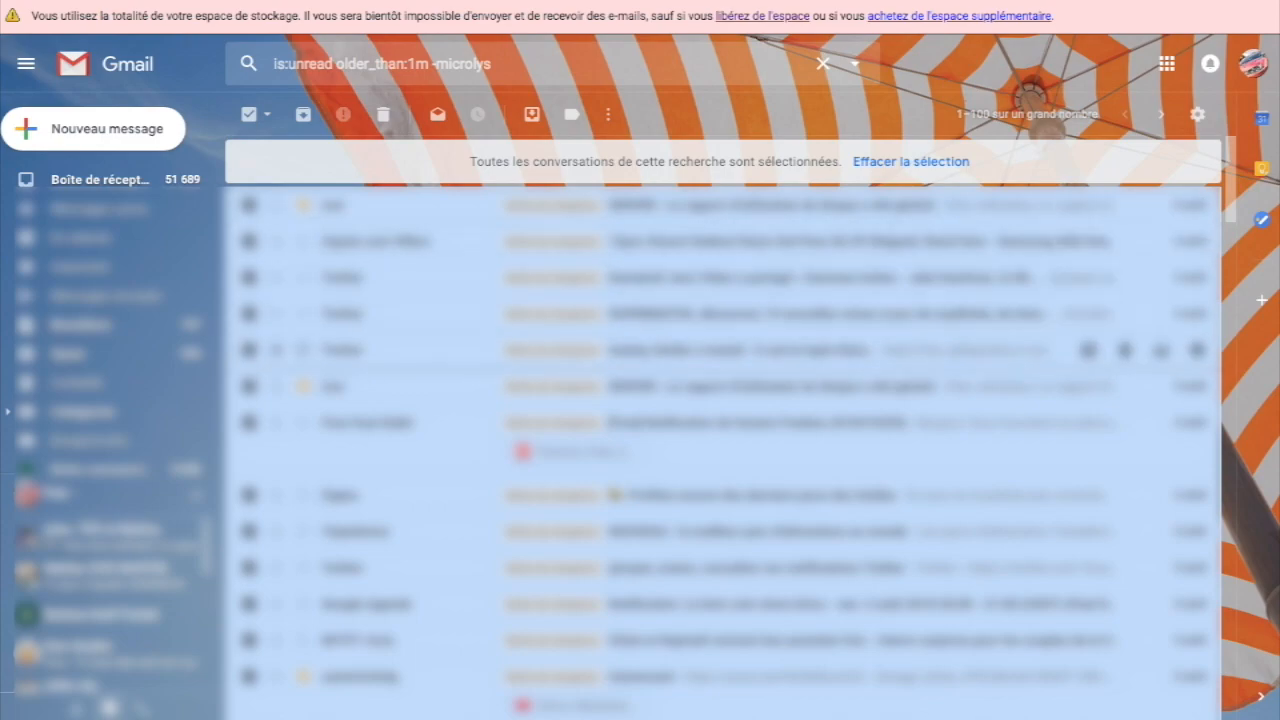
{"action": "scroll", "coordinate": [728, 440], "scroll_direction": "down", "scroll_amount": 5}
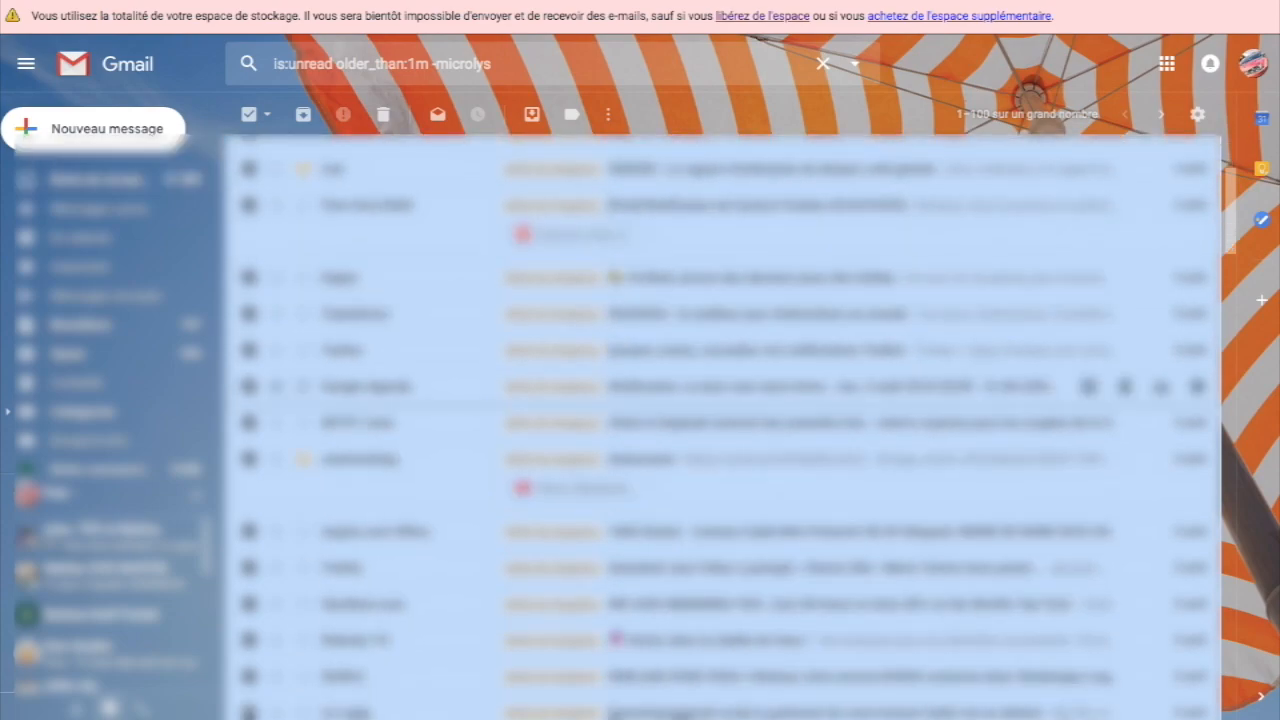
{"action": "scroll", "coordinate": [720, 386], "scroll_direction": "down", "scroll_amount": 2}
{"action": "scroll", "coordinate": [720, 386], "scroll_direction": "down", "scroll_amount": 5}
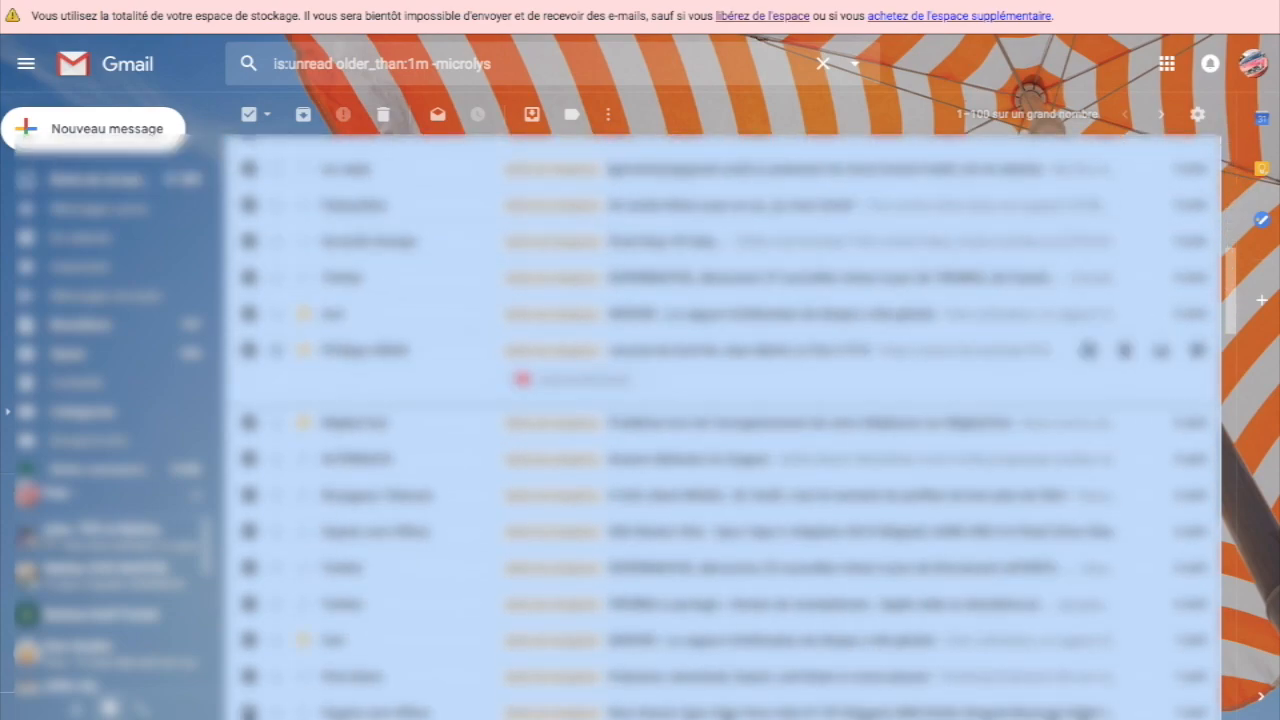
{"action": "scroll", "coordinate": [720, 386], "scroll_direction": "down", "scroll_amount": 5}
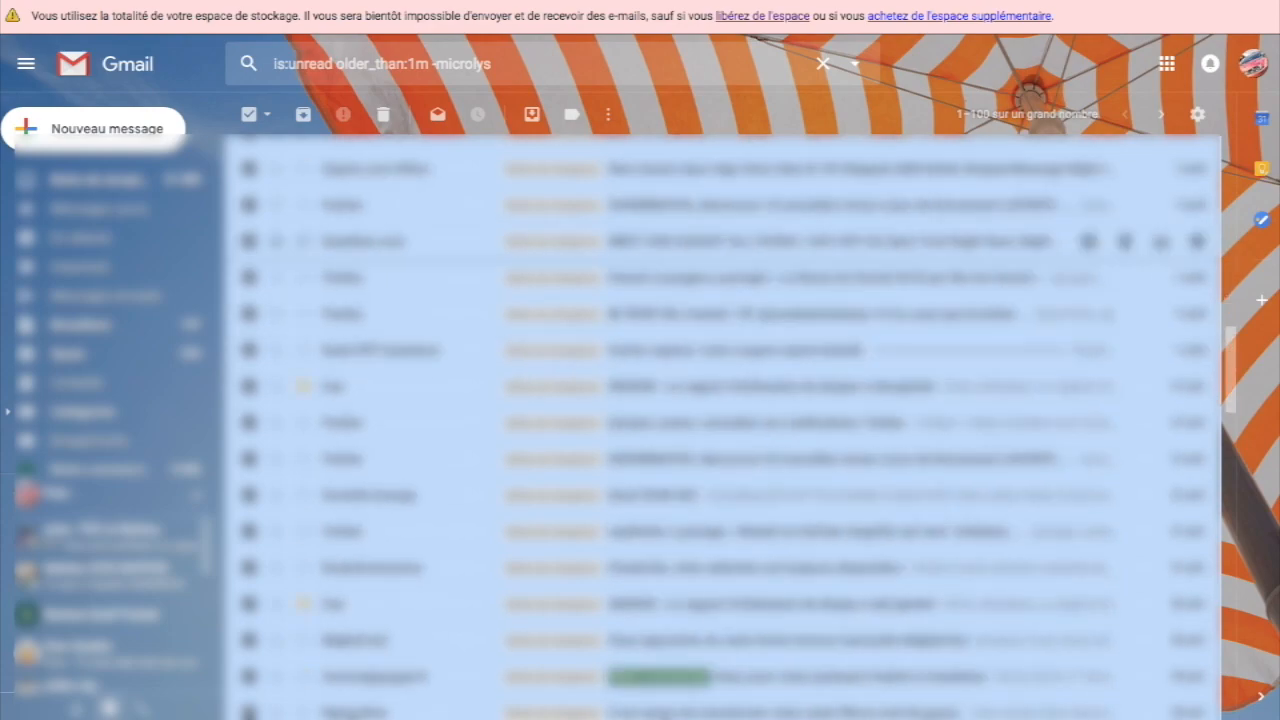
{"action": "scroll", "coordinate": [720, 386], "scroll_direction": "down", "scroll_amount": 3}
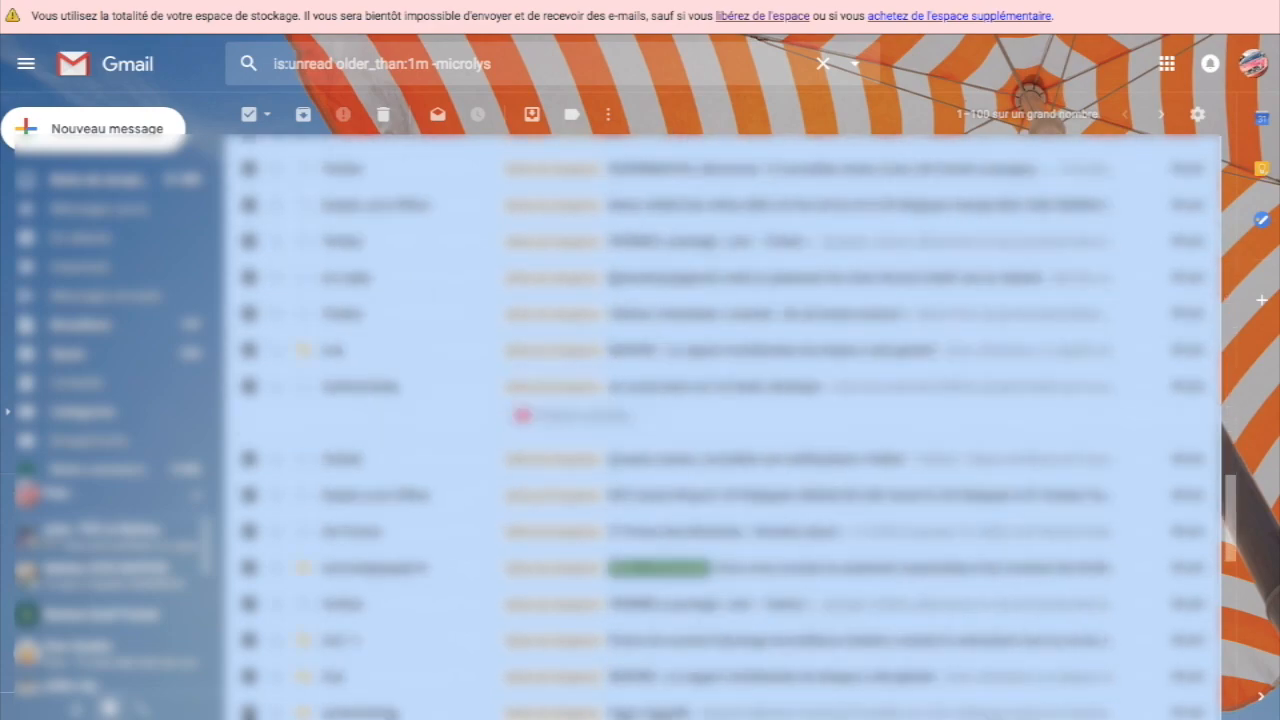
{"action": "scroll", "coordinate": [720, 386], "scroll_direction": "up", "scroll_amount": 20}
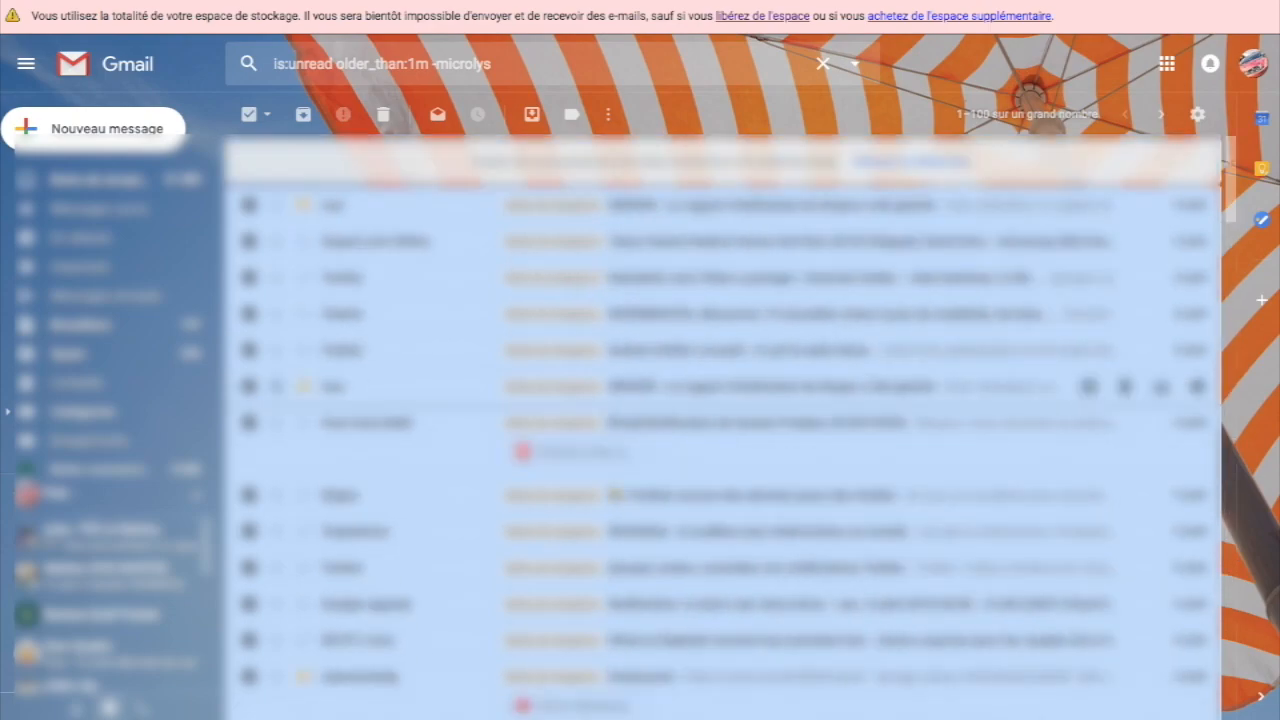
Step: Delete the selected conversations and confirm the bulk deletion with OK
{"action": "left_click", "coordinate": [383, 114]}
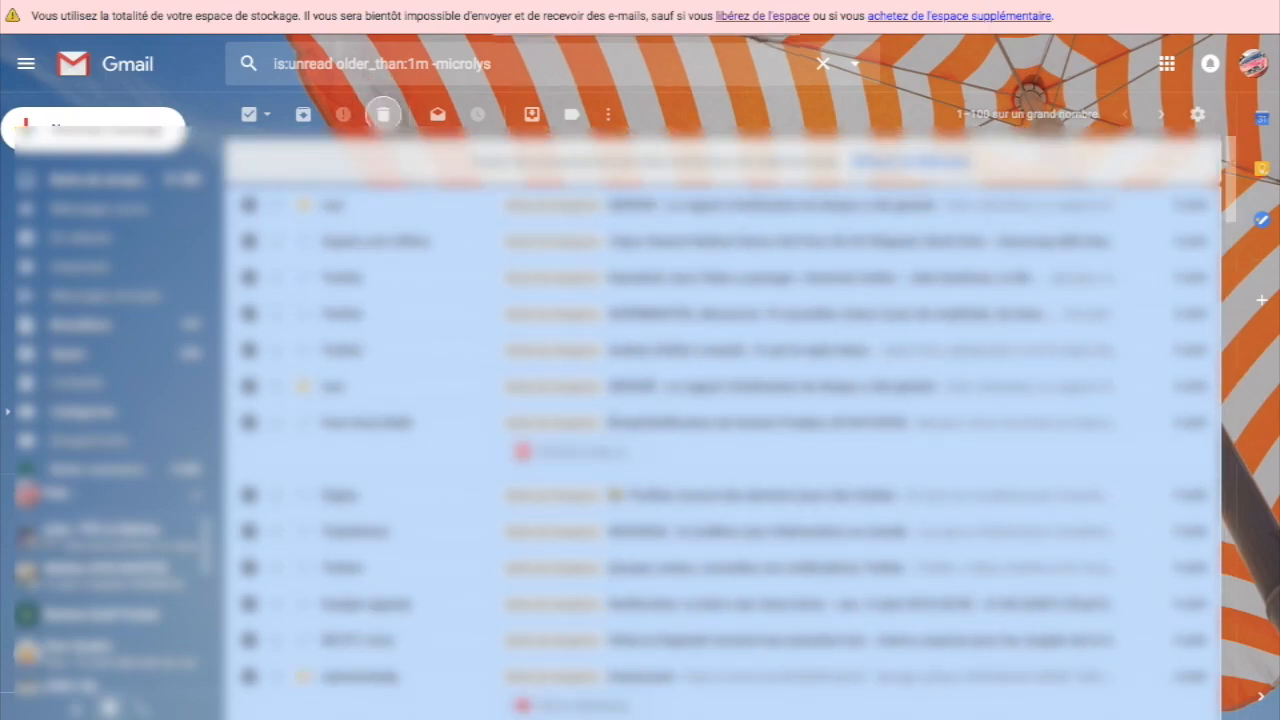
{"action": "left_click", "coordinate": [383, 114]}
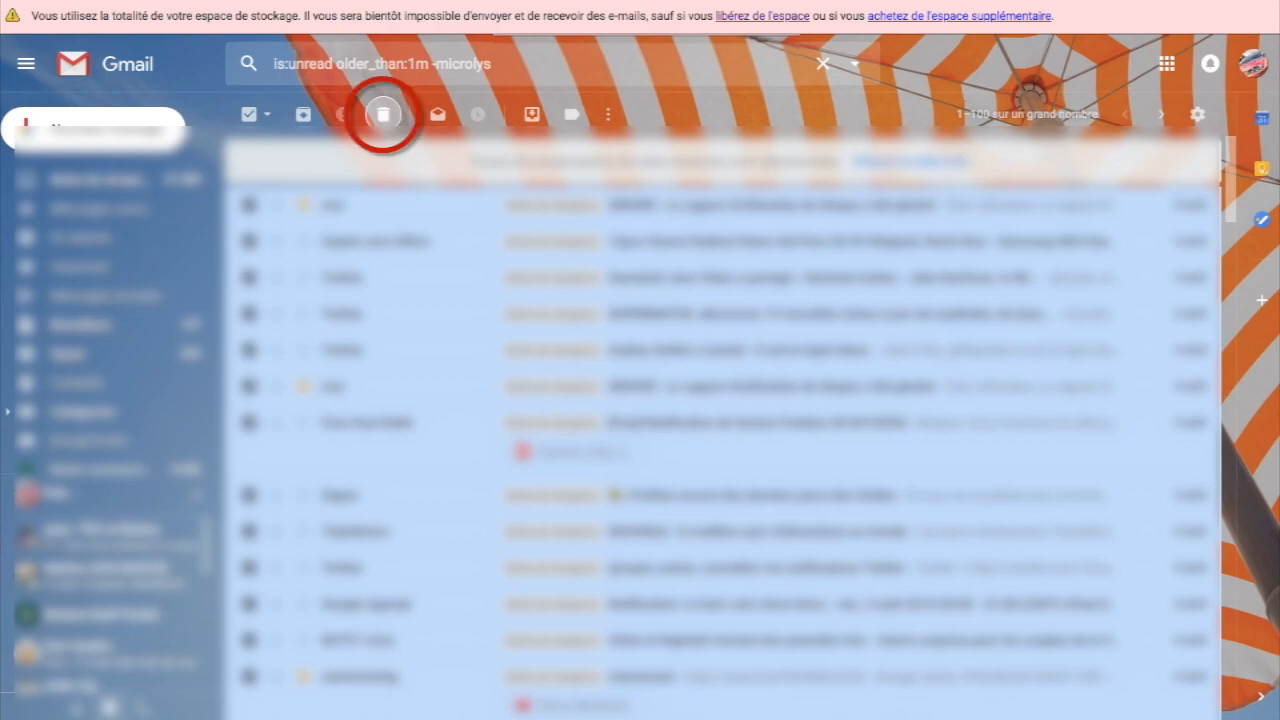
{"action": "left_click", "coordinate": [383, 114]}
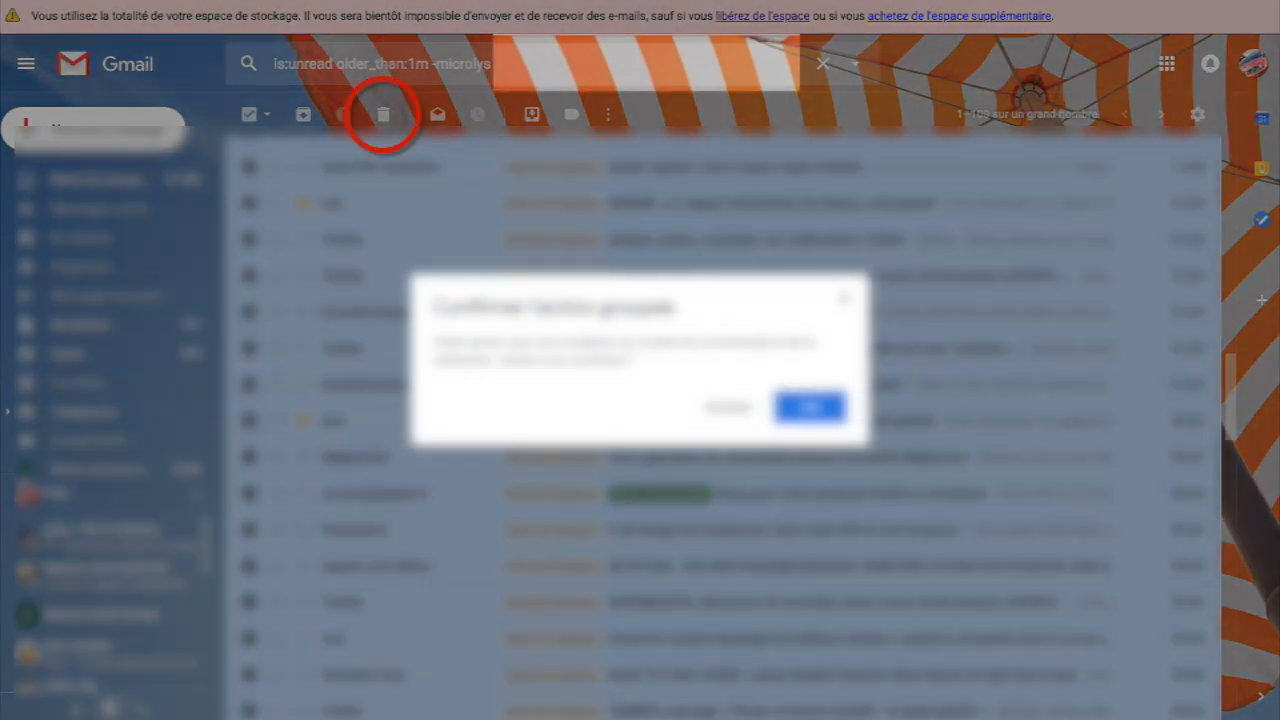
{"action": "left_click", "coordinate": [810, 408]}
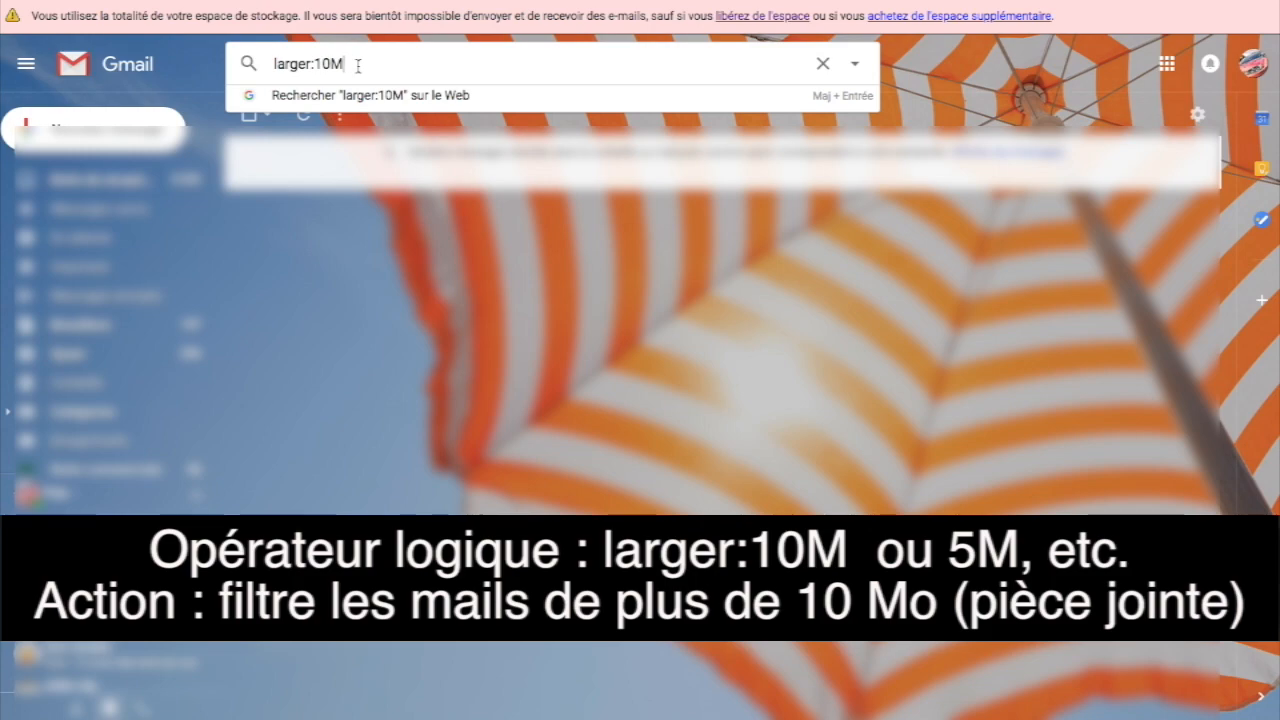
Step: Delete the four emails found by the larger:10M search
{"action": "key", "text": "Return"}
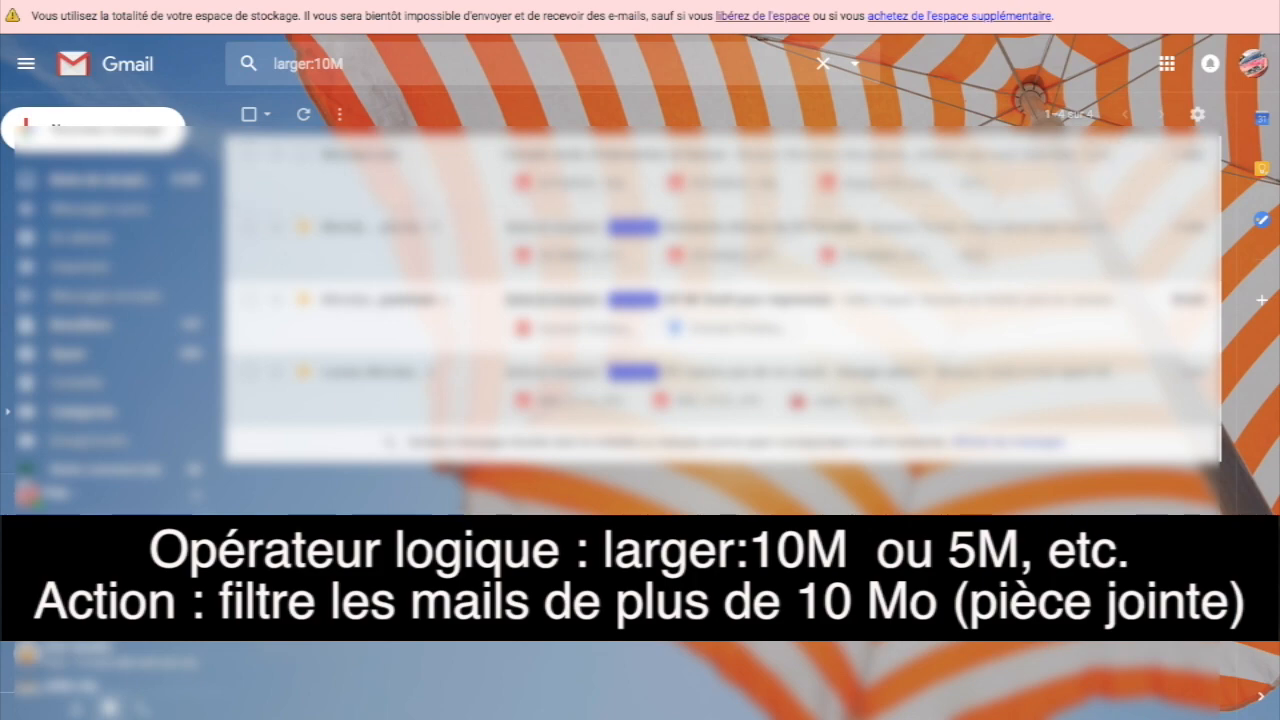
{"action": "left_click", "coordinate": [249, 114]}
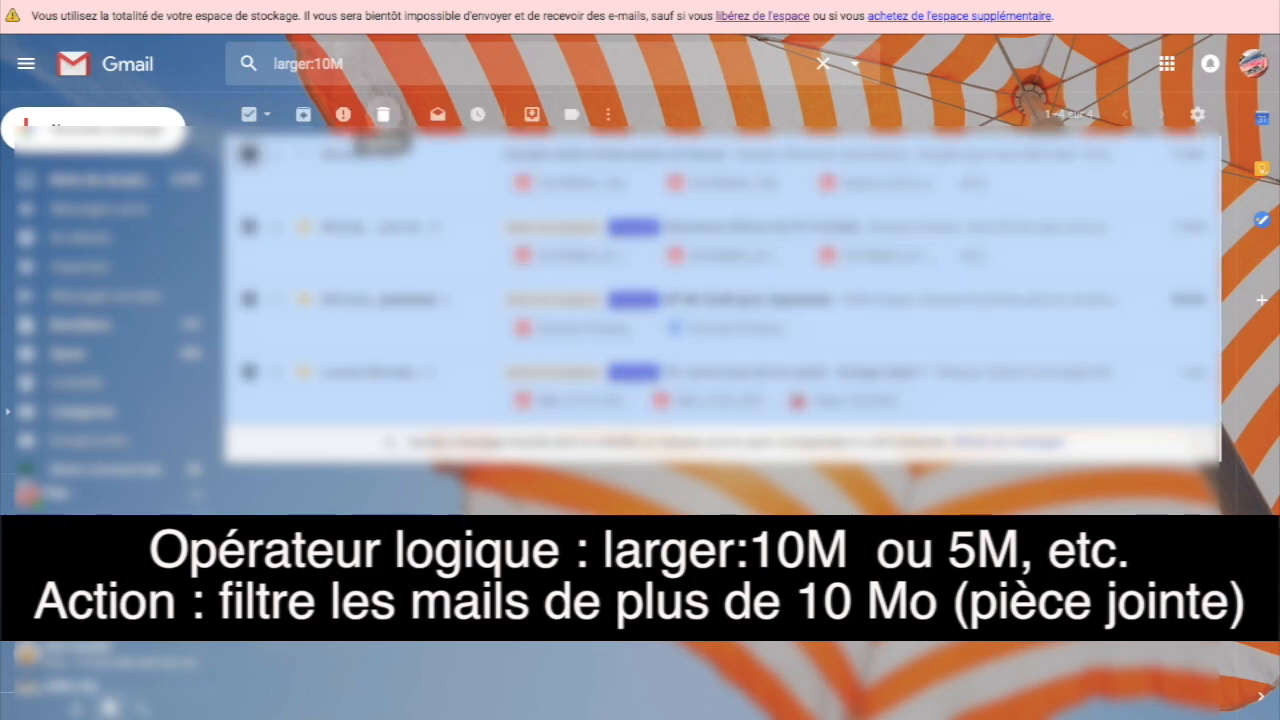
{"action": "left_click", "coordinate": [383, 114]}
{"action": "left_click", "coordinate": [326, 64]}
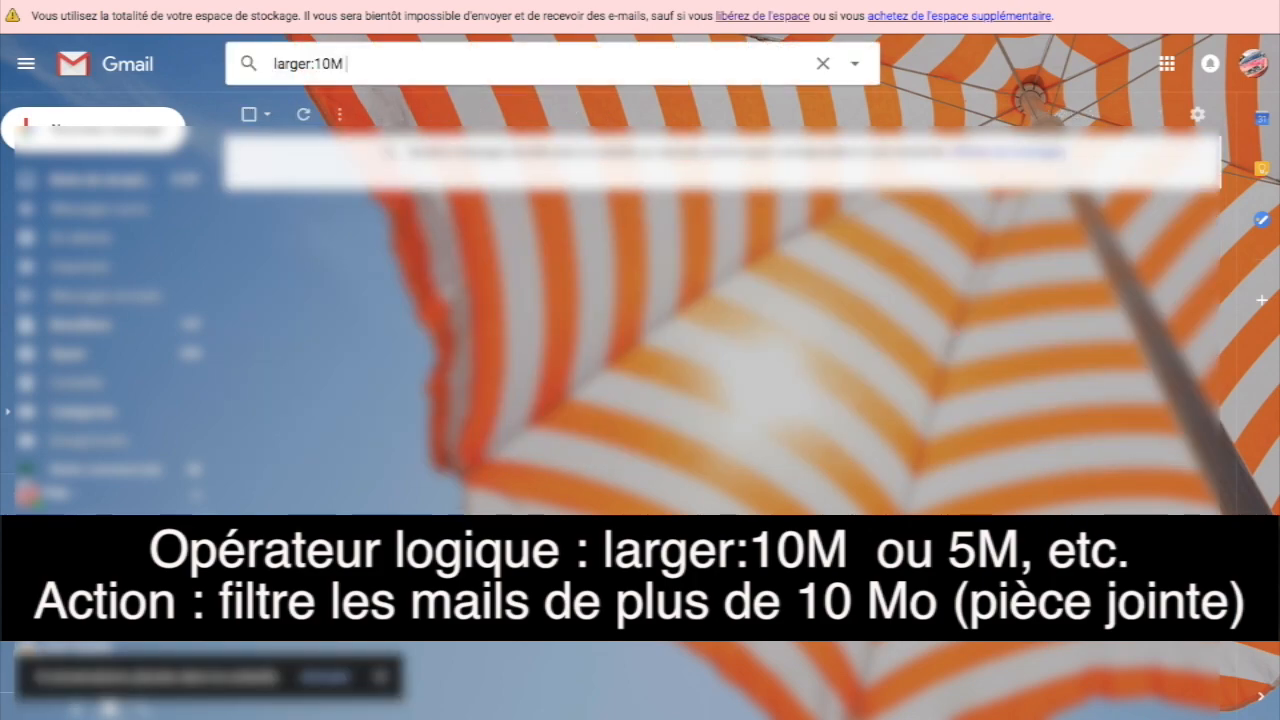
{"action": "left_click_drag", "start_coordinate": [325, 64], "coordinate": [314, 64]}
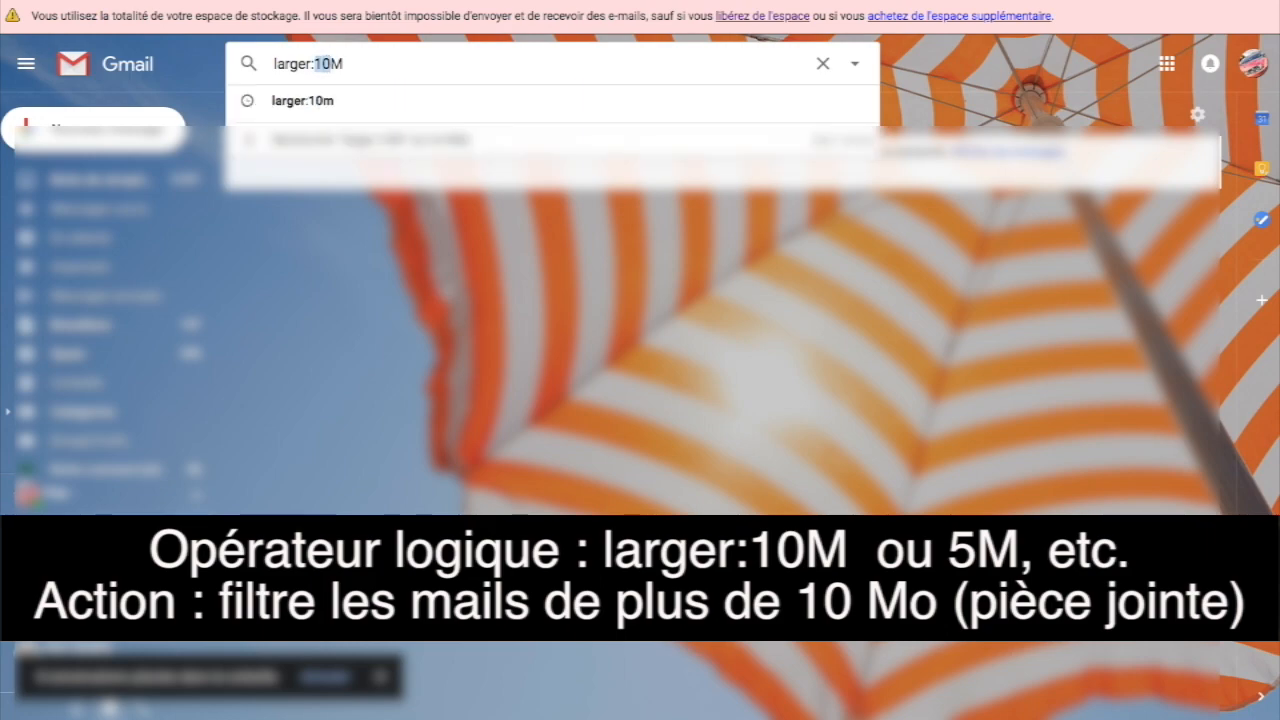
Step: Search larger:5M, review the 56 results and select them all
{"action": "type", "text": "5"}
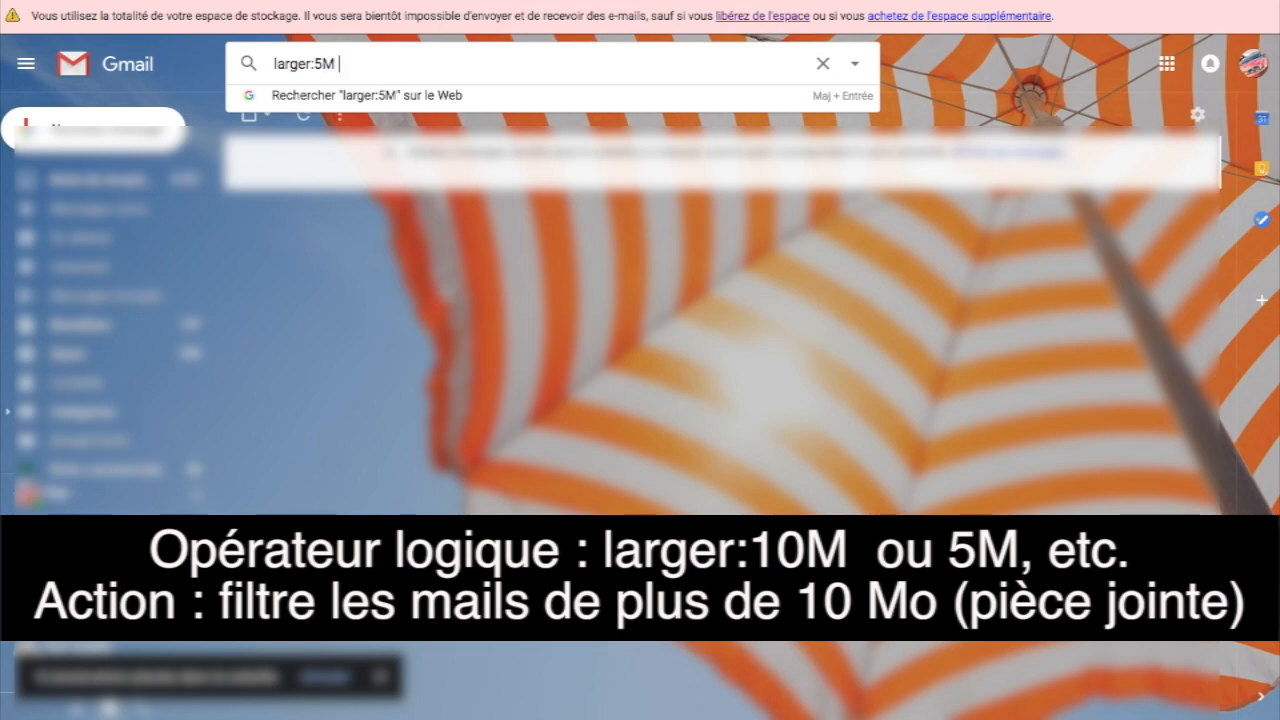
{"action": "key", "text": "Return"}
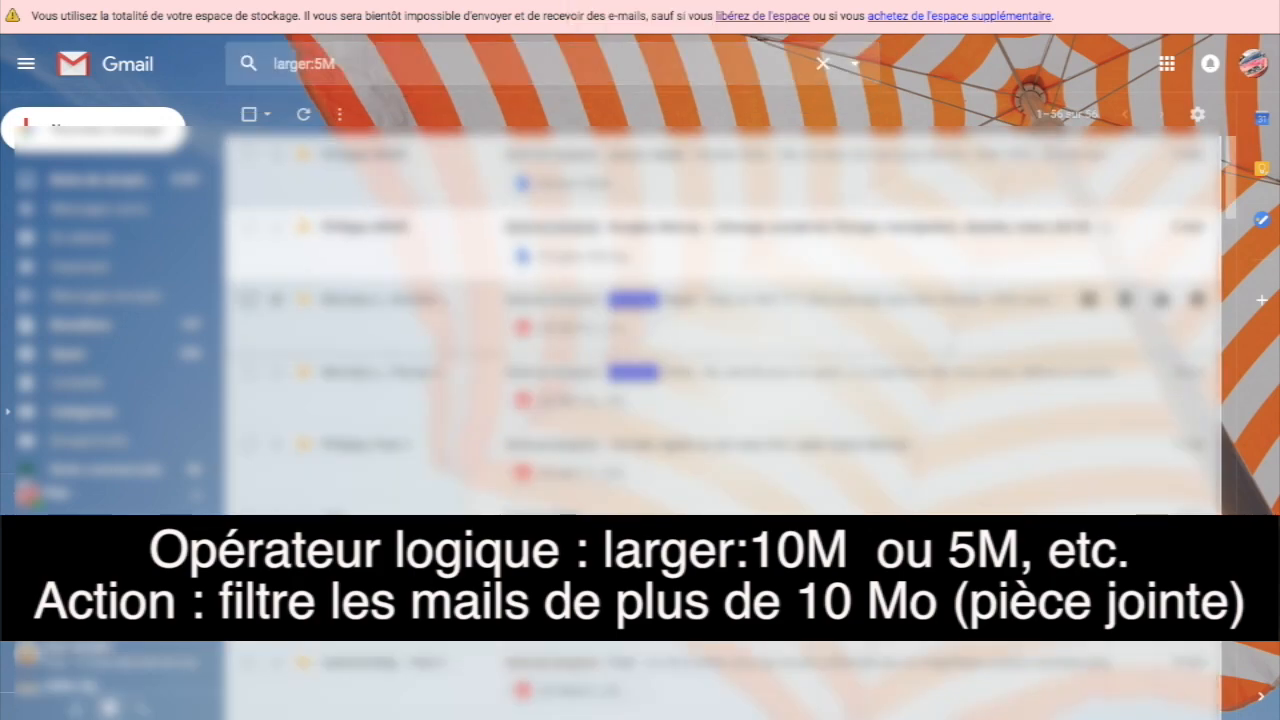
{"action": "scroll", "coordinate": [722, 285], "scroll_direction": "up", "scroll_amount": 20}
{"action": "scroll", "coordinate": [722, 285], "scroll_direction": "down", "scroll_amount": 4}
{"action": "scroll", "coordinate": [722, 300], "scroll_direction": "up", "scroll_amount": 4}
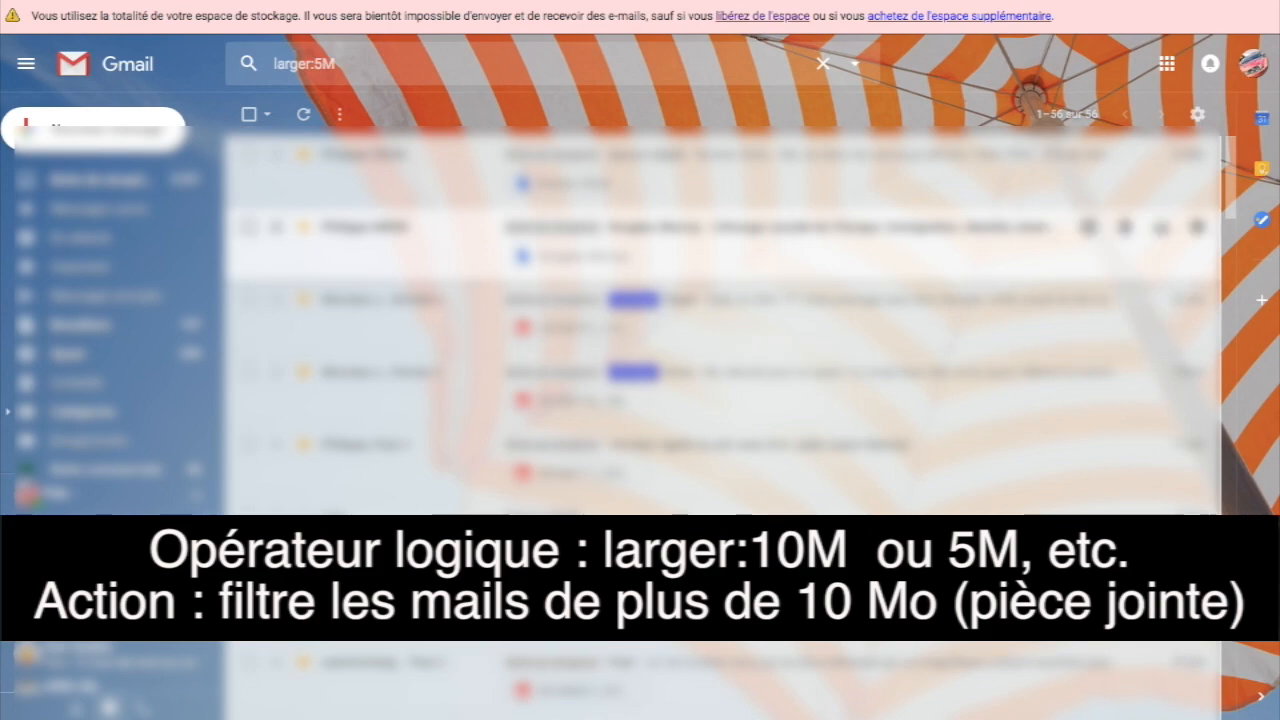
{"action": "left_click", "coordinate": [249, 114]}
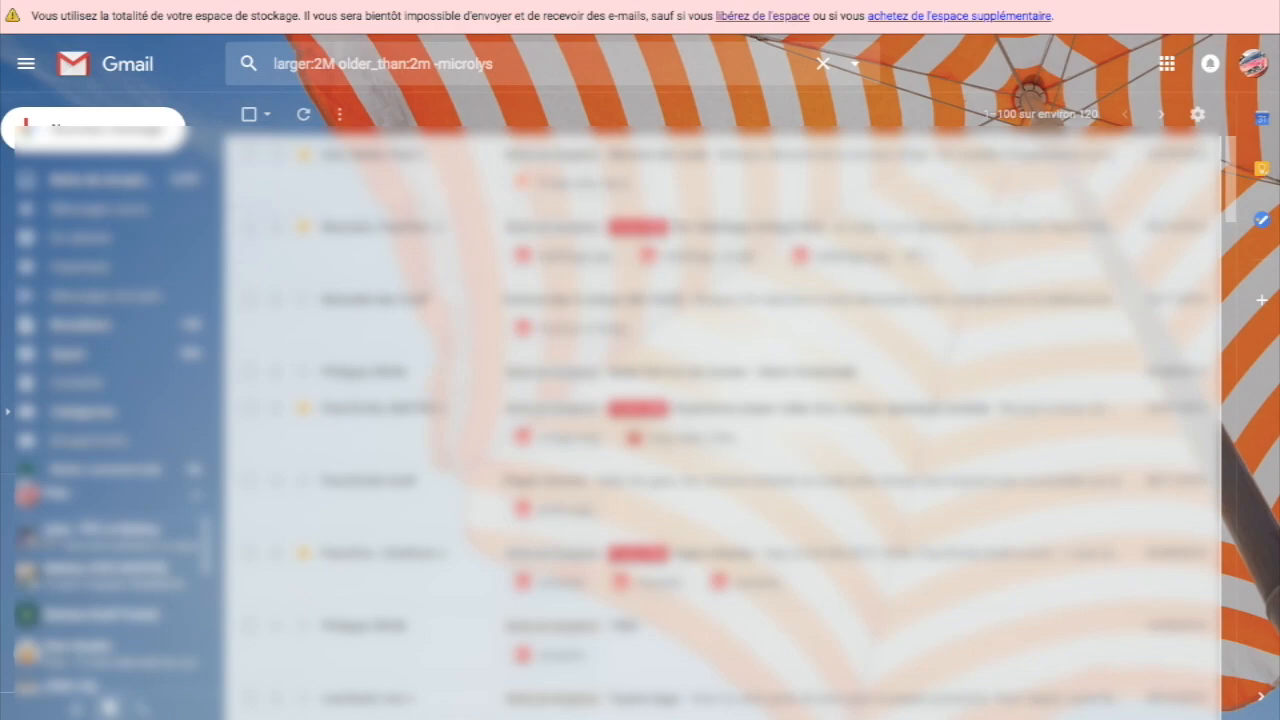
{"action": "left_click", "coordinate": [496, 64]}
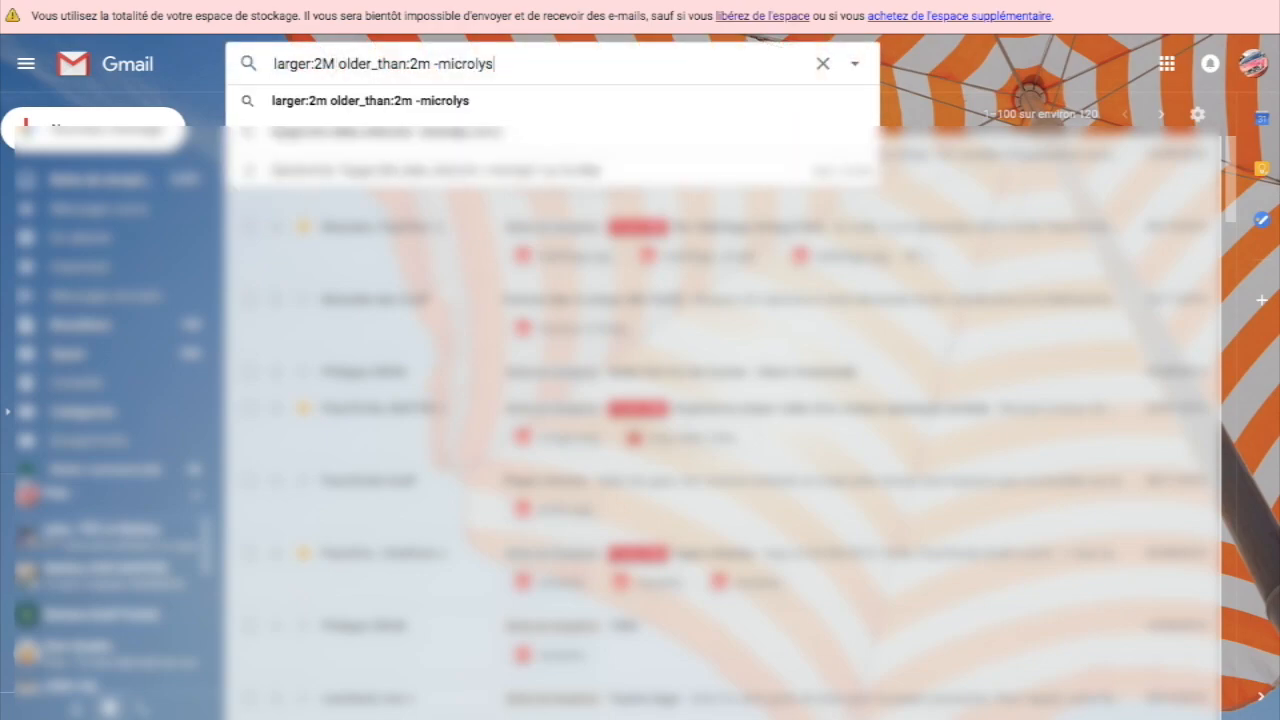
Step: Delete the results of larger:1m older_than:2m -microlys -label:a-garder, about 117 emails
{"action": "key", "text": "Return"}
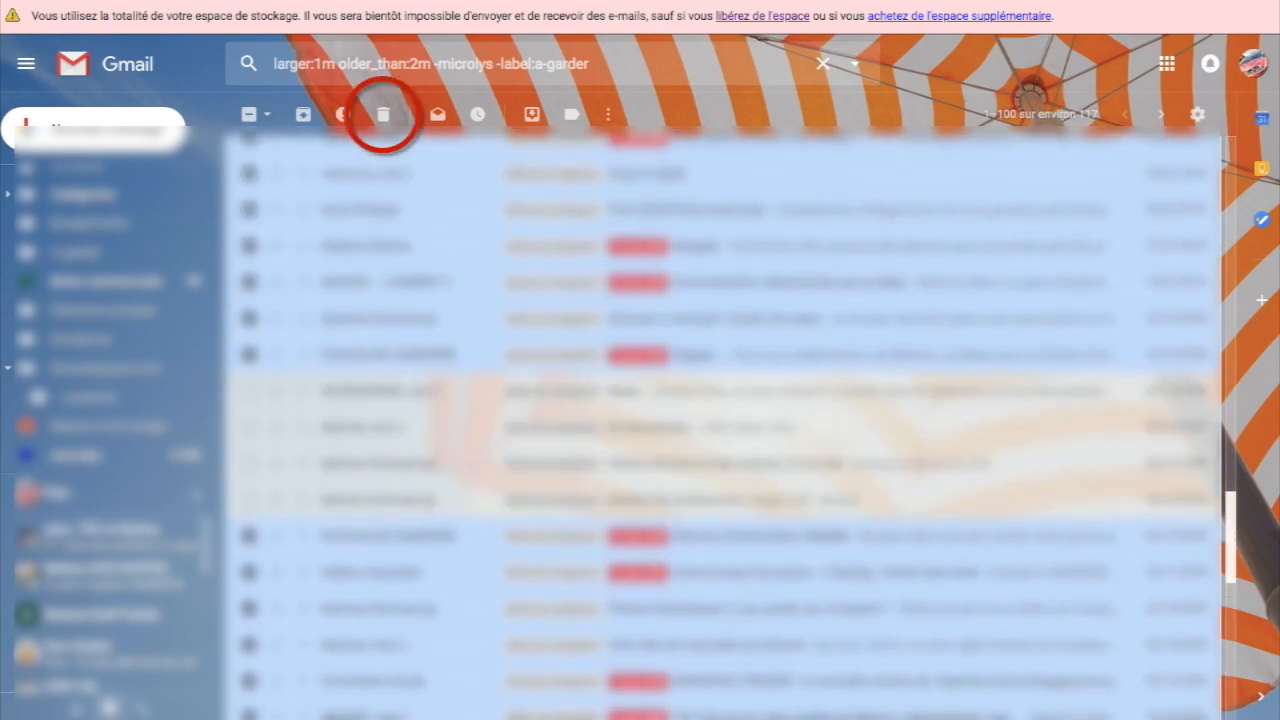
{"action": "scroll", "coordinate": [728, 420], "scroll_direction": "up", "scroll_amount": 10}
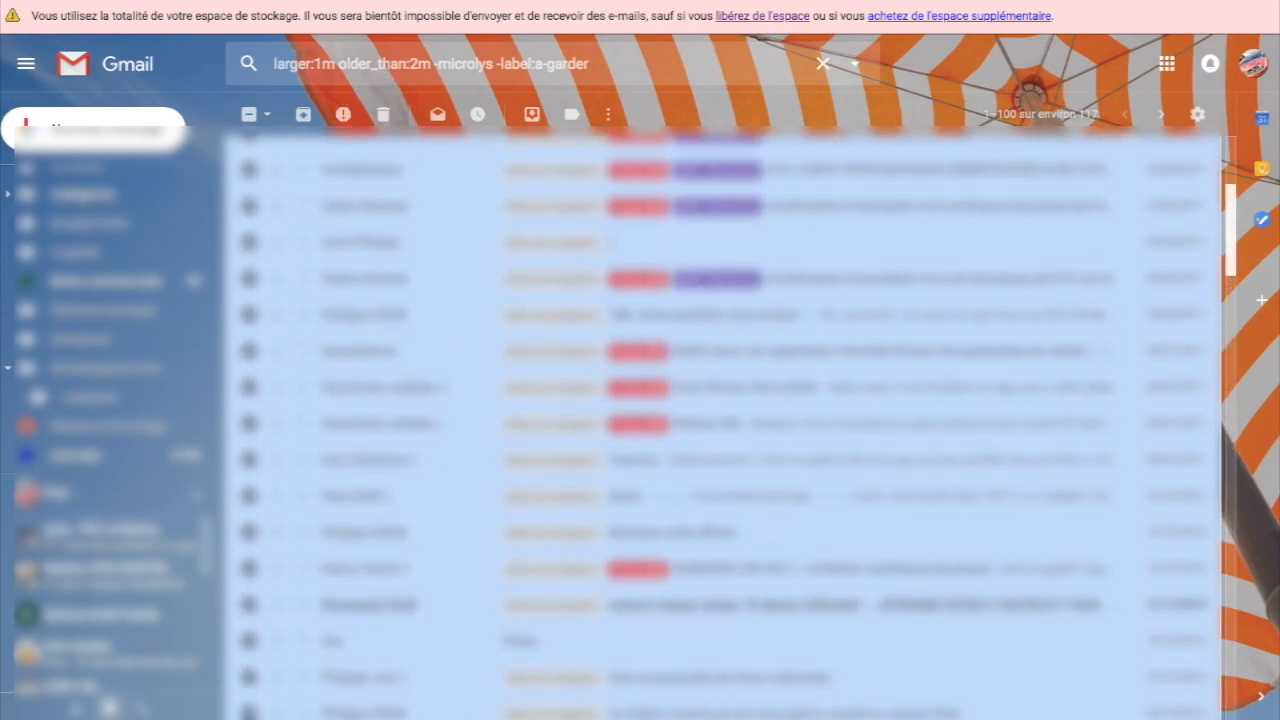
{"action": "scroll", "coordinate": [728, 420], "scroll_direction": "up", "scroll_amount": 3}
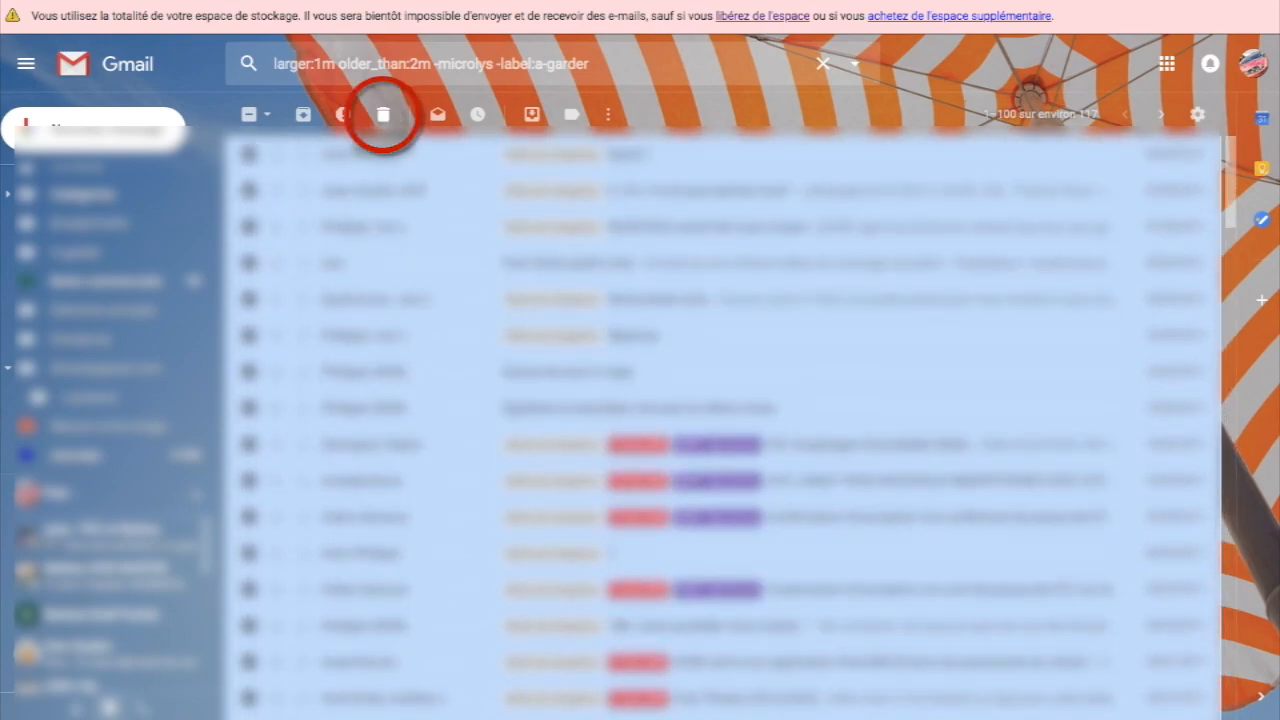
{"action": "left_click", "coordinate": [383, 114]}
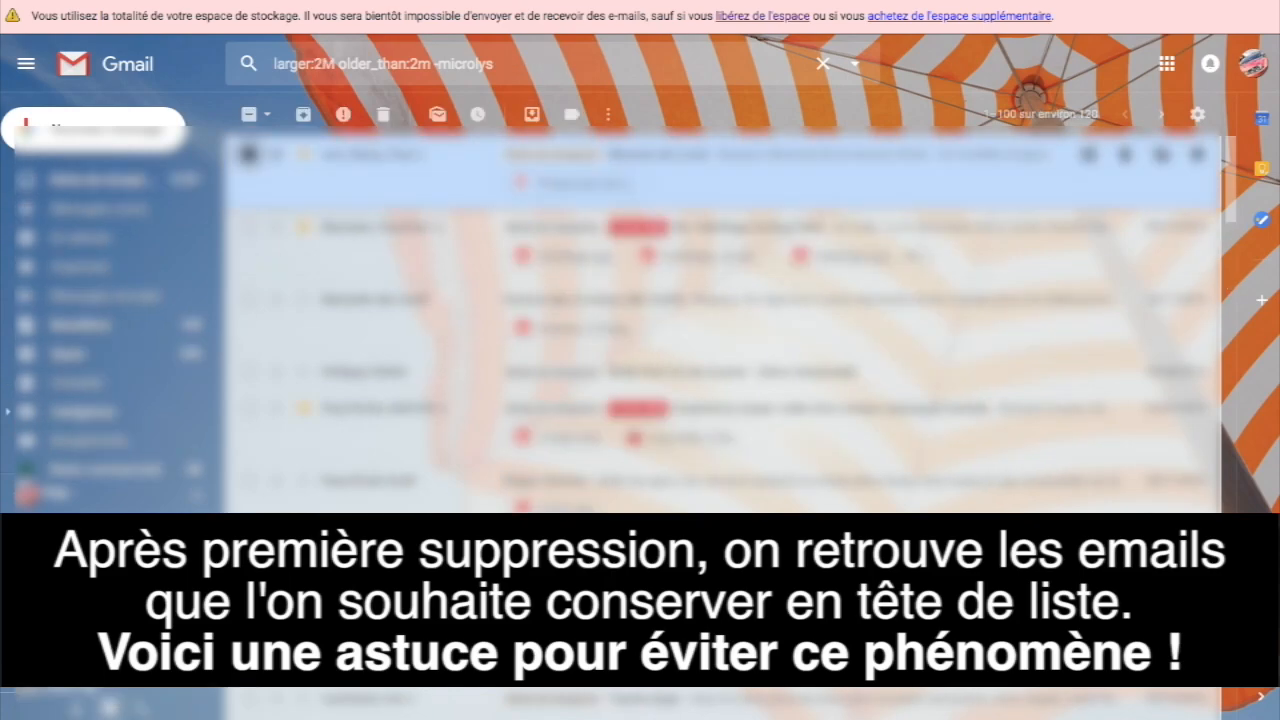
Step: Tick the six large, older mails worth keeping, then scroll through the remaining results
{"action": "left_click", "coordinate": [245, 221]}
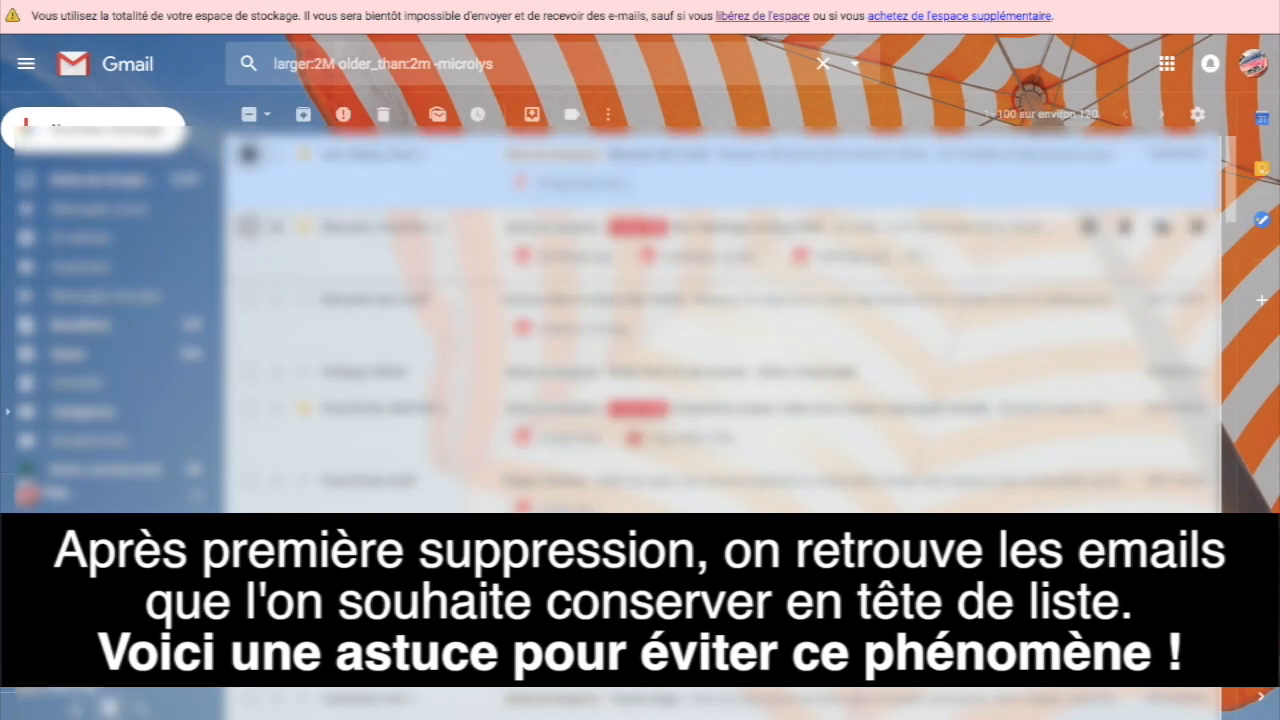
{"action": "left_click", "coordinate": [249, 299]}
{"action": "left_click", "coordinate": [249, 372]}
{"action": "left_click", "coordinate": [249, 408]}
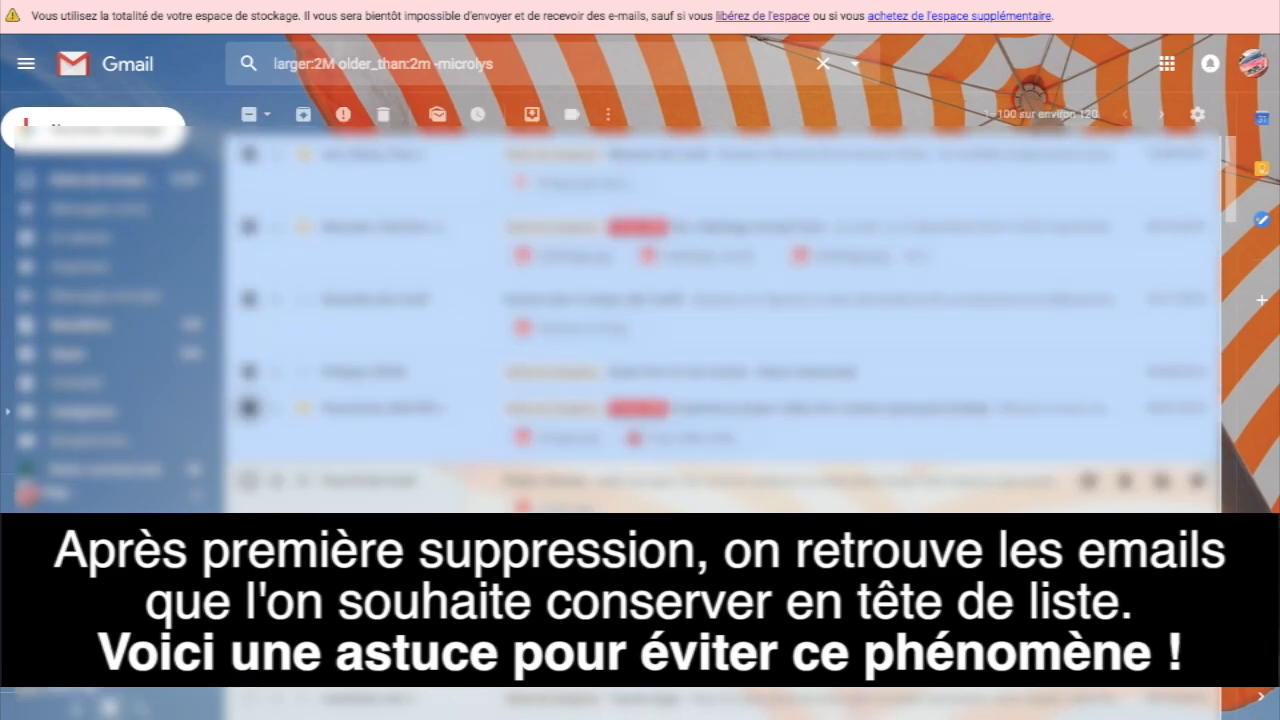
{"action": "left_click", "coordinate": [249, 481]}
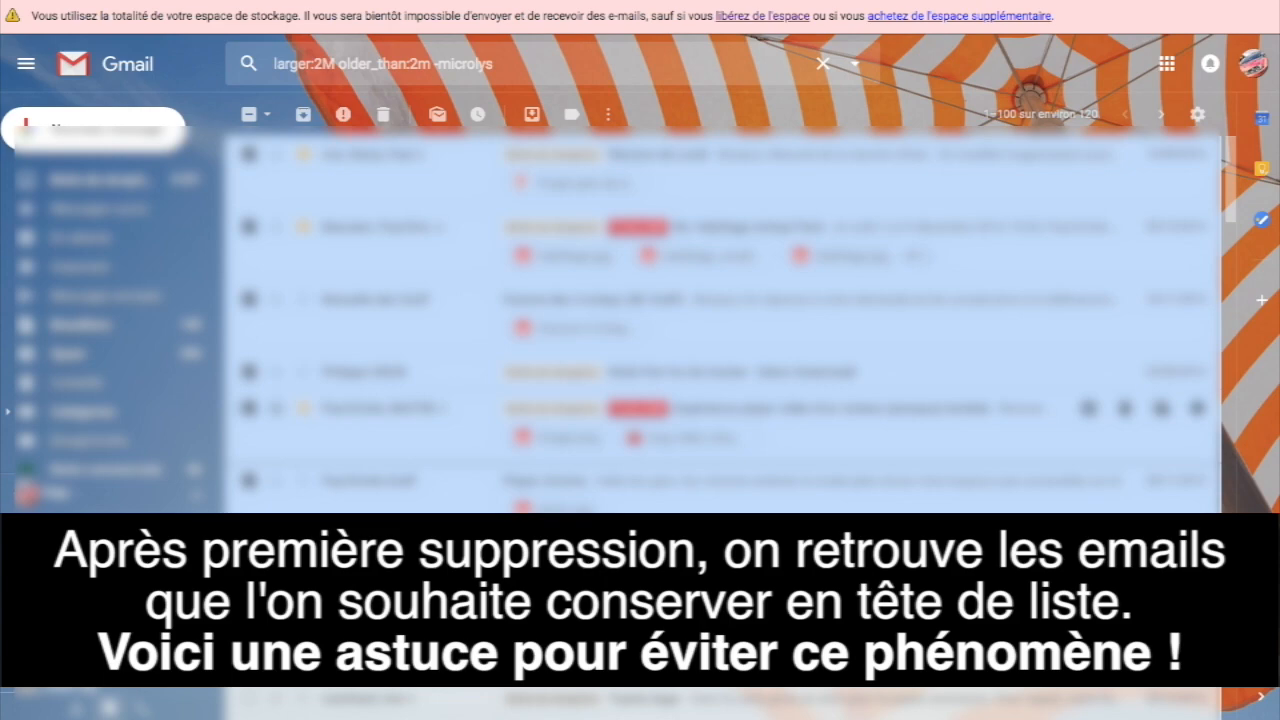
{"action": "scroll", "coordinate": [720, 320], "scroll_direction": "down", "scroll_amount": 2}
{"action": "scroll", "coordinate": [720, 300], "scroll_direction": "down", "scroll_amount": 1}
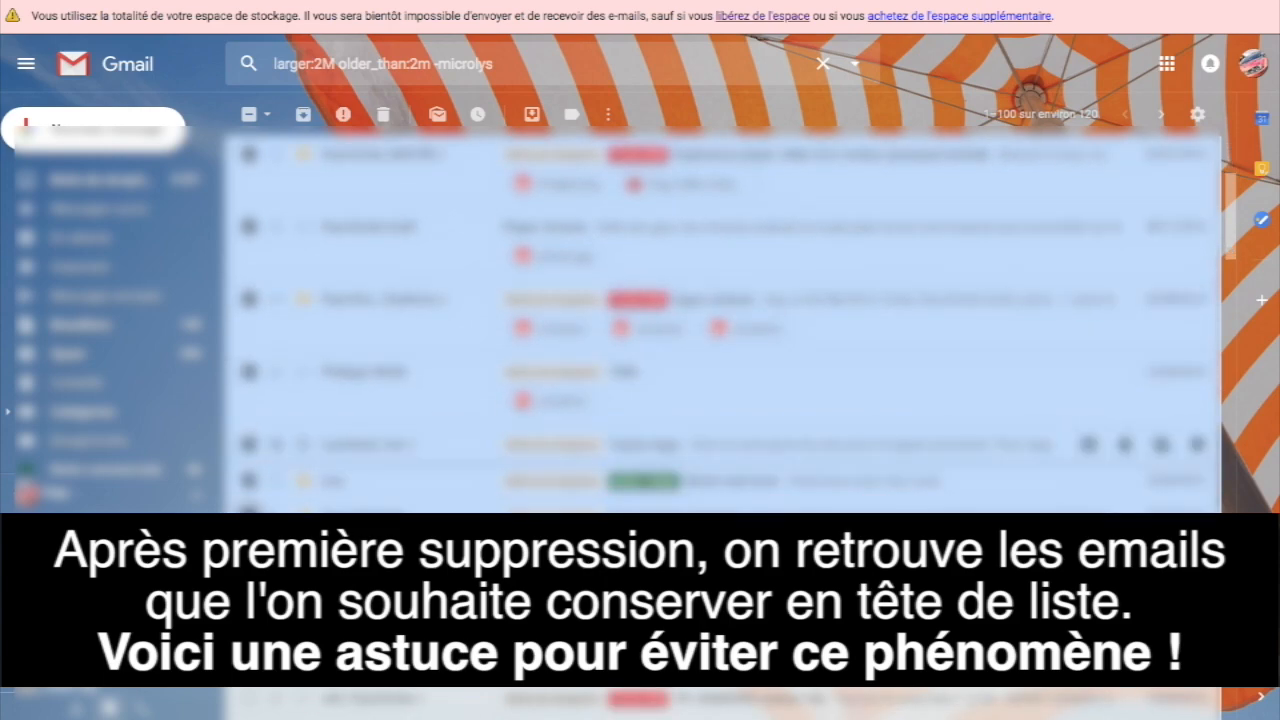
{"action": "scroll", "coordinate": [720, 300], "scroll_direction": "down", "scroll_amount": 1}
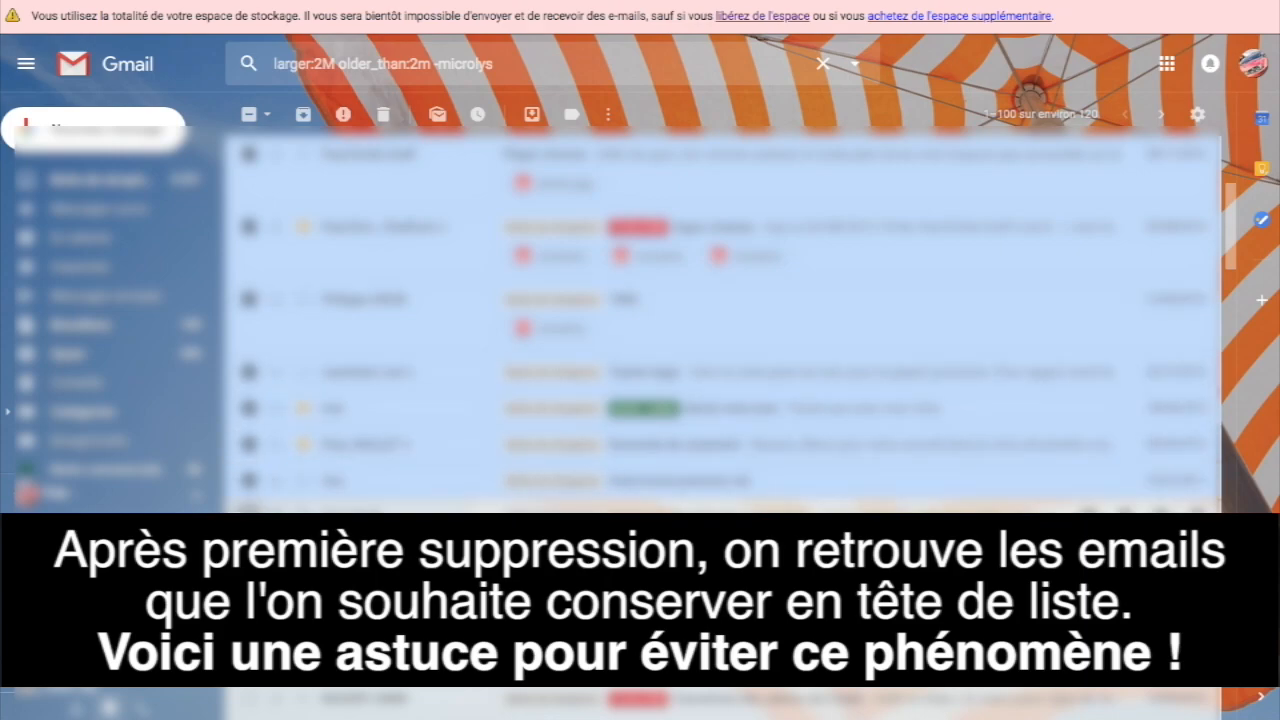
{"action": "scroll", "coordinate": [720, 320], "scroll_direction": "down", "scroll_amount": 1}
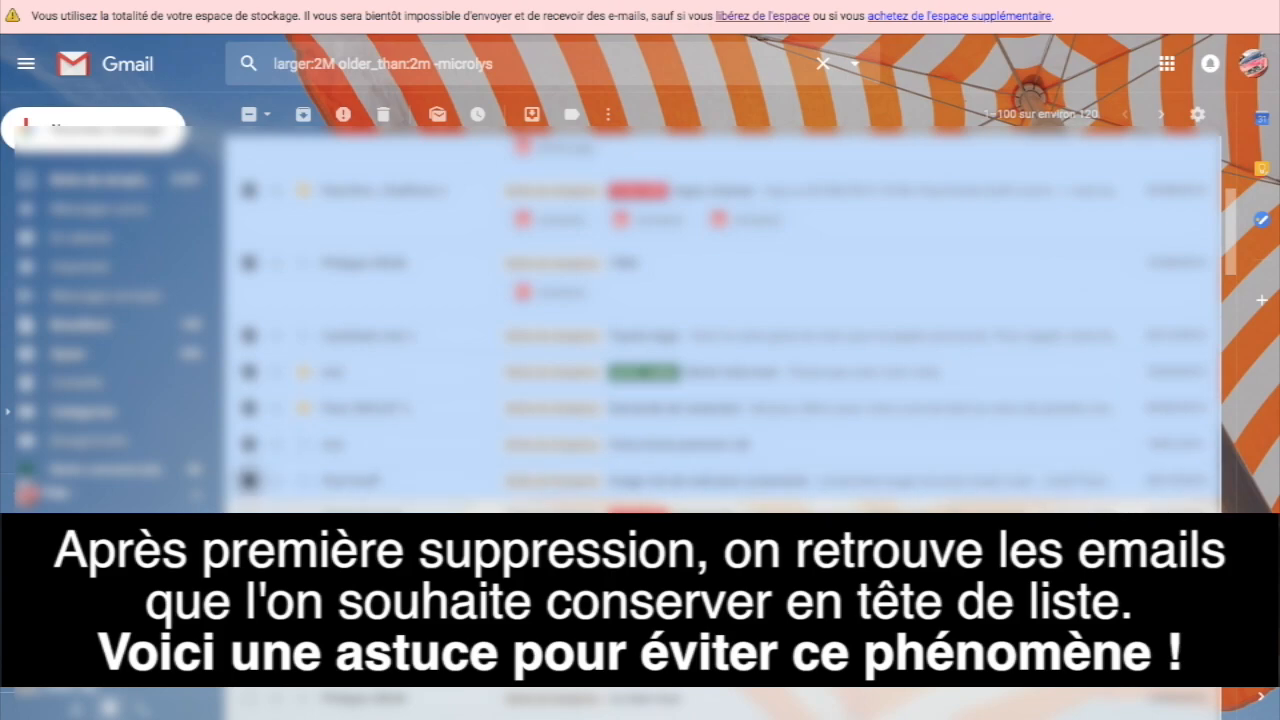
{"action": "scroll", "coordinate": [720, 320], "scroll_direction": "up", "scroll_amount": 2}
{"action": "scroll", "coordinate": [720, 320], "scroll_direction": "down", "scroll_amount": 8}
{"action": "scroll", "coordinate": [720, 320], "scroll_direction": "up", "scroll_amount": 6}
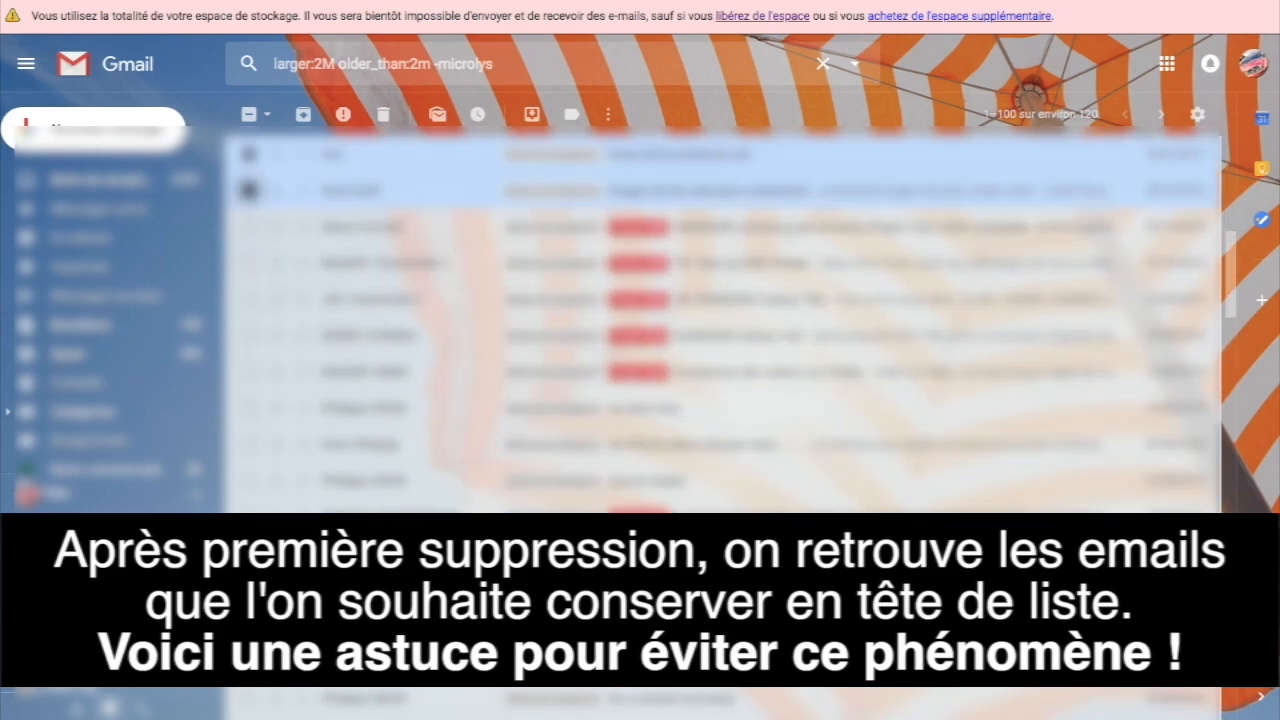
{"action": "scroll", "coordinate": [720, 320], "scroll_direction": "up", "scroll_amount": 3}
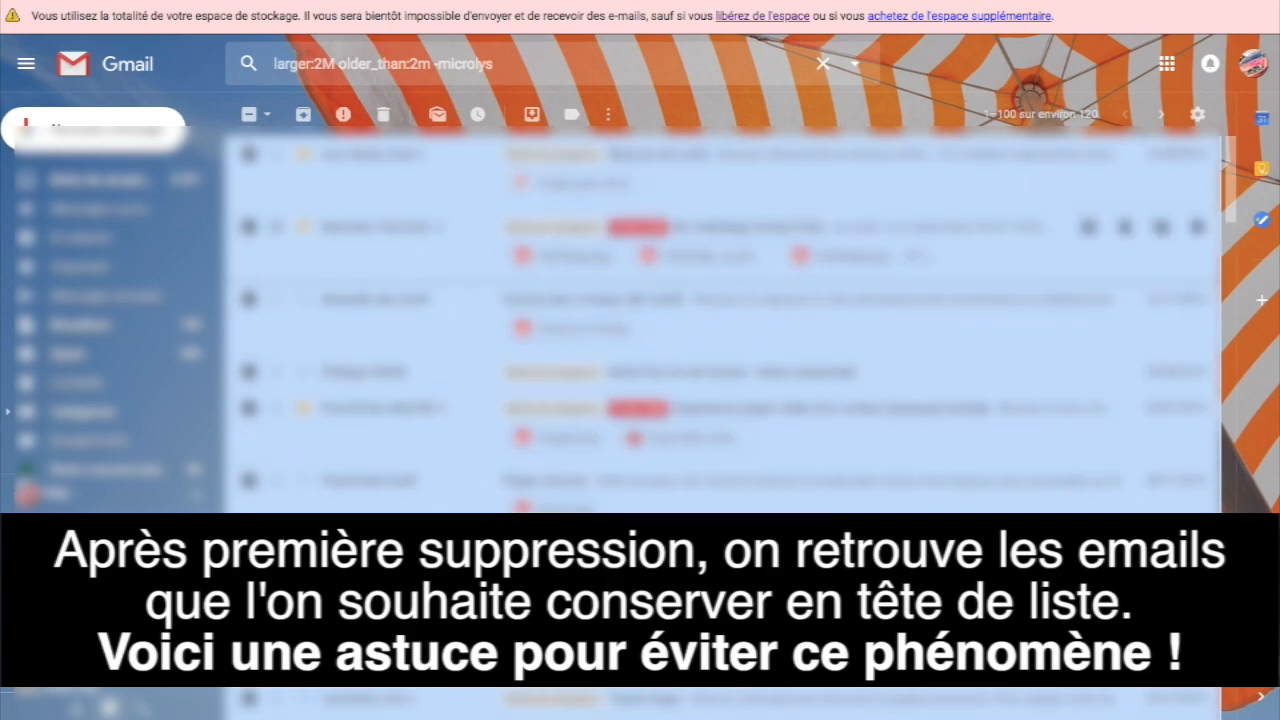
Step: Create a new label named 'A garder' for the checked emails
{"action": "left_click", "coordinate": [571, 114]}
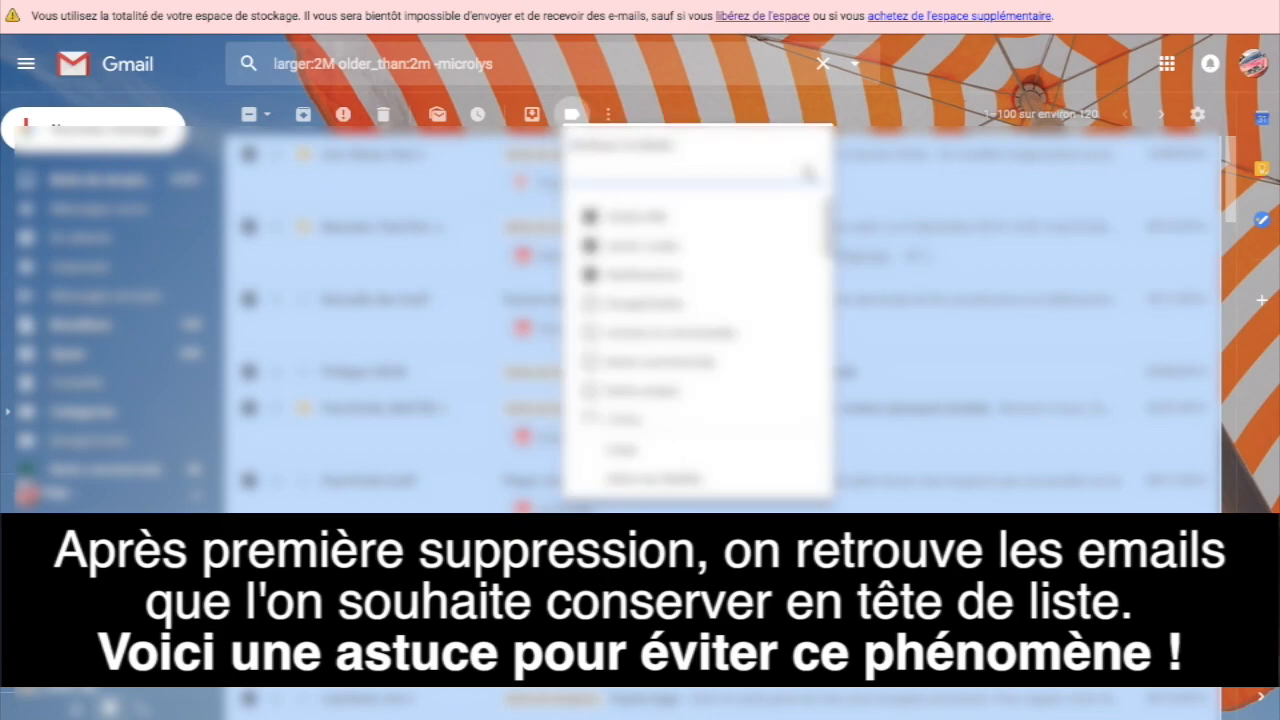
{"action": "left_click", "coordinate": [620, 449]}
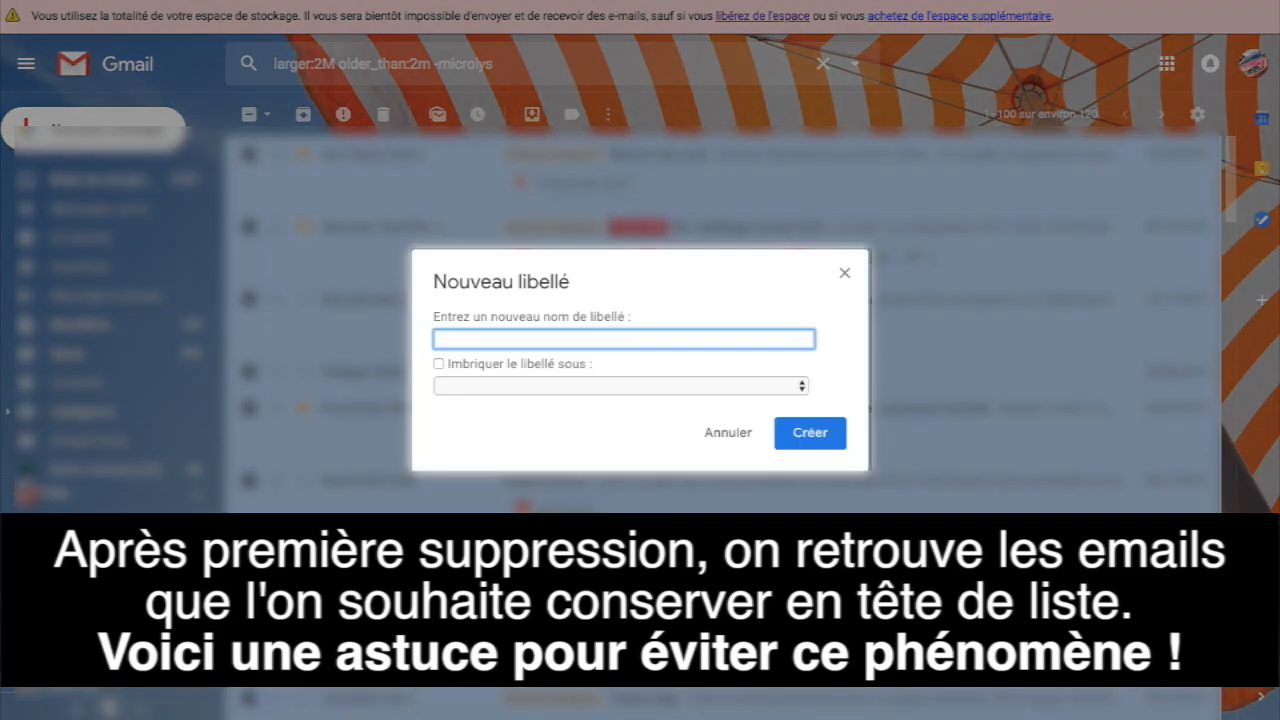
{"action": "type", "text": "A"}
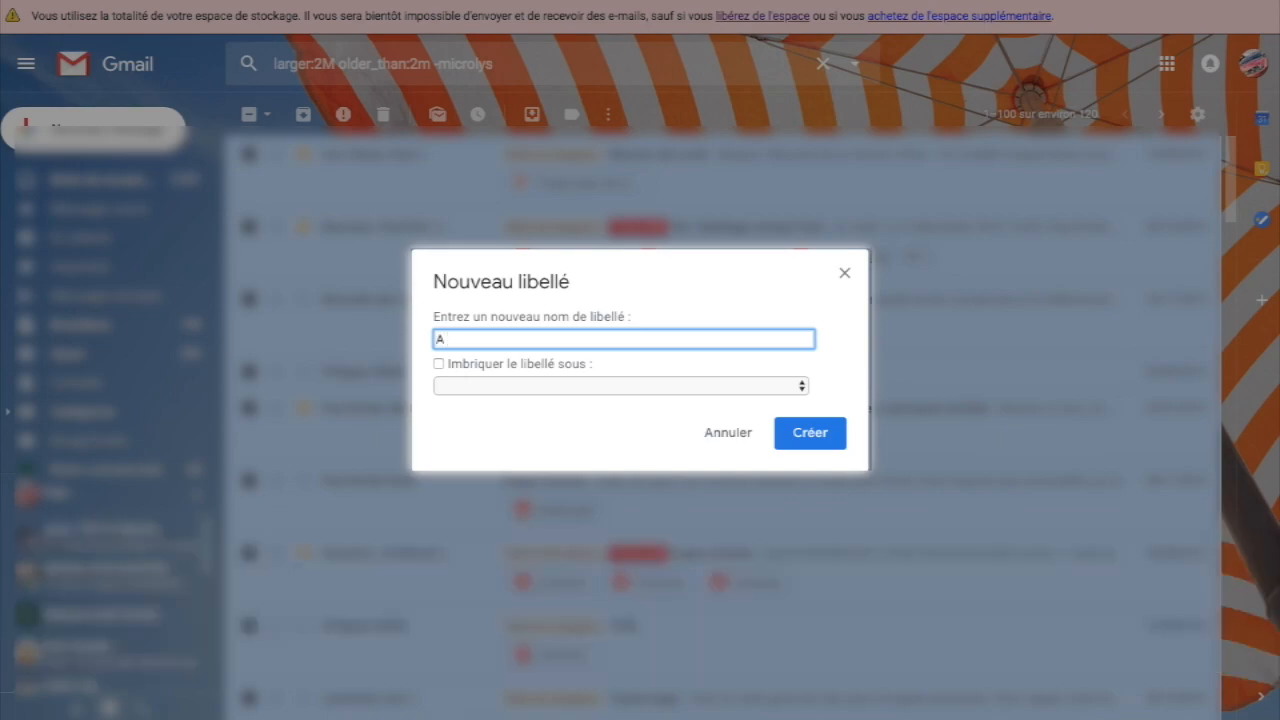
{"action": "type", "text": " garder"}
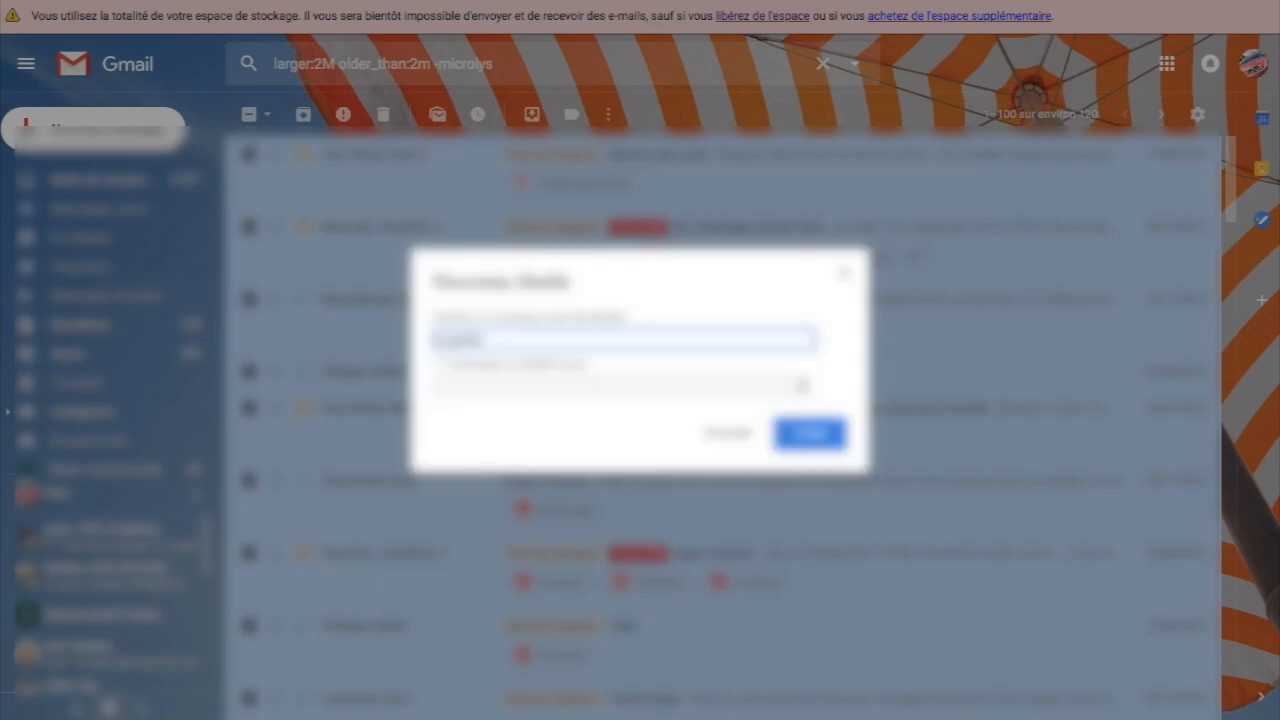
{"action": "key", "text": "Return"}
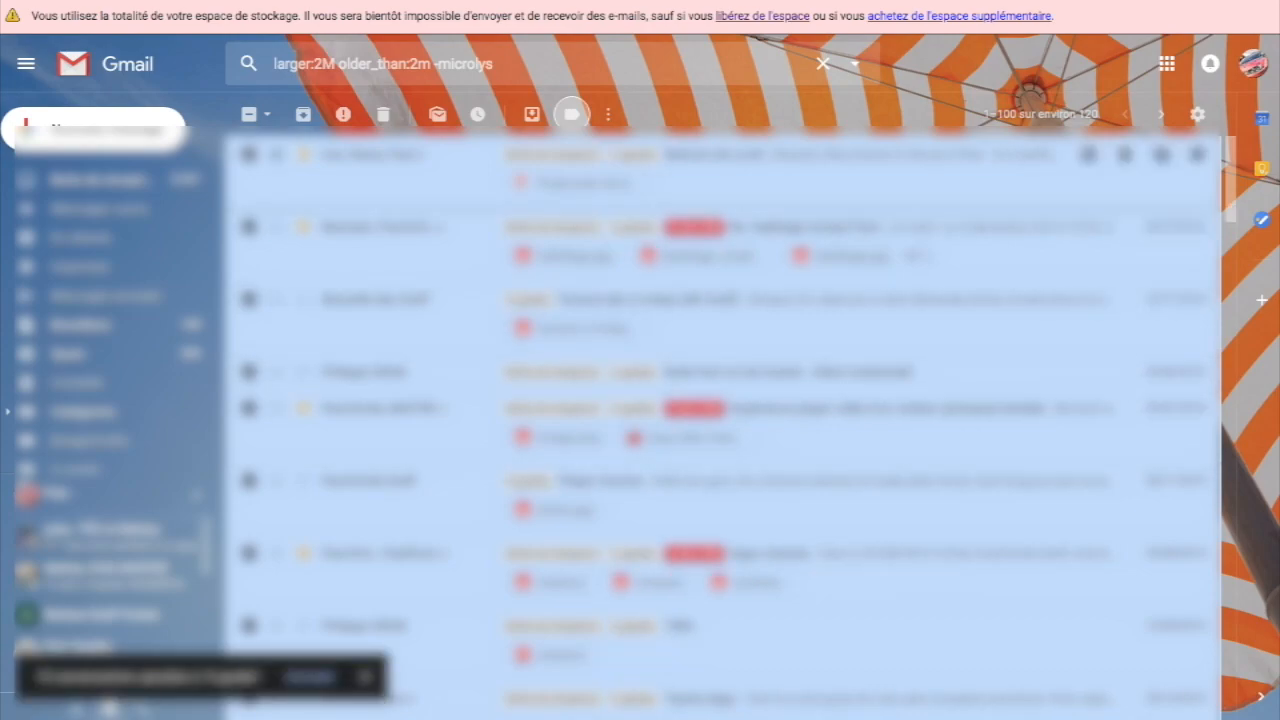
Step: Append -label:a-garder to the query and run the search excluding kept mails
{"action": "left_click", "coordinate": [600, 64]}
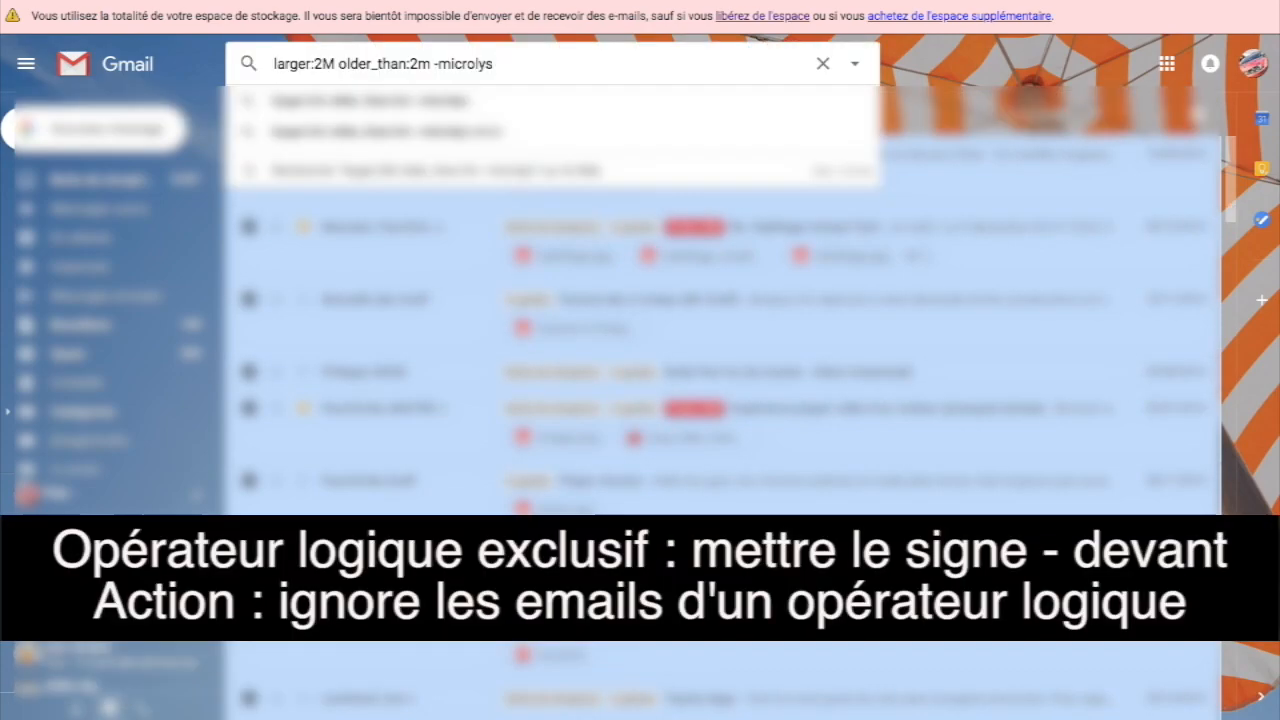
{"action": "type", "text": "-"}
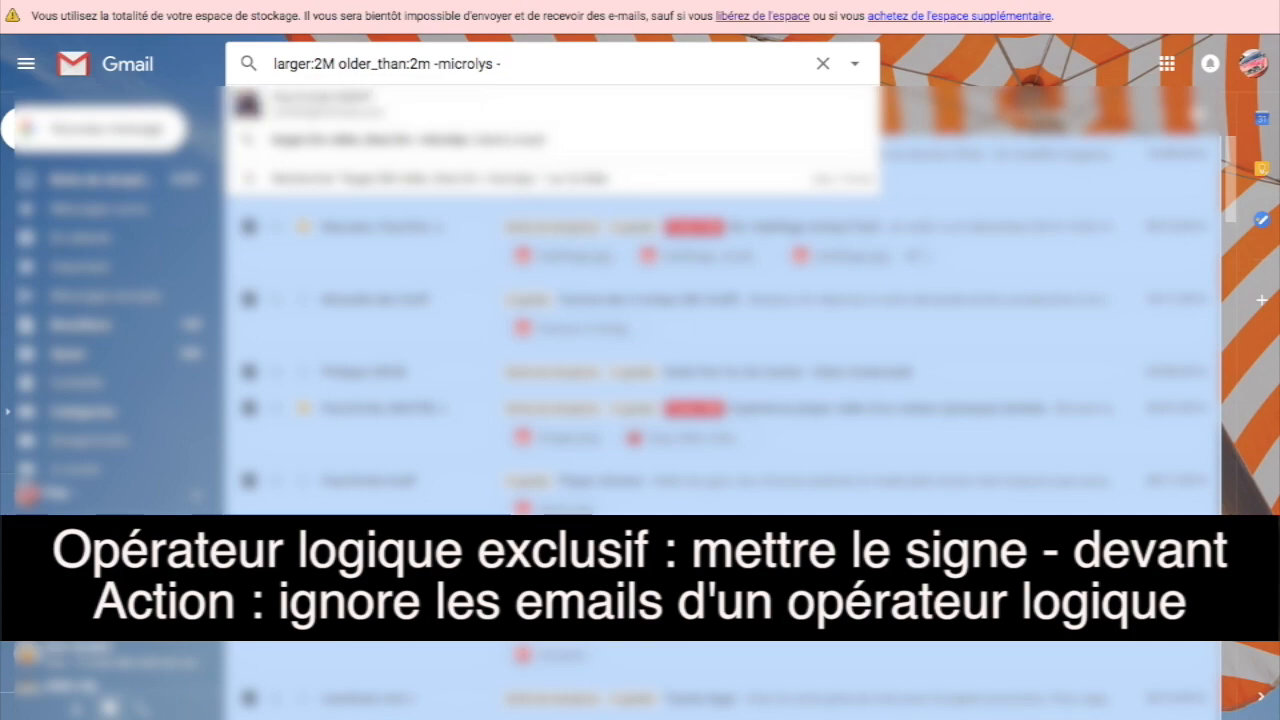
{"action": "type", "text": "la"}
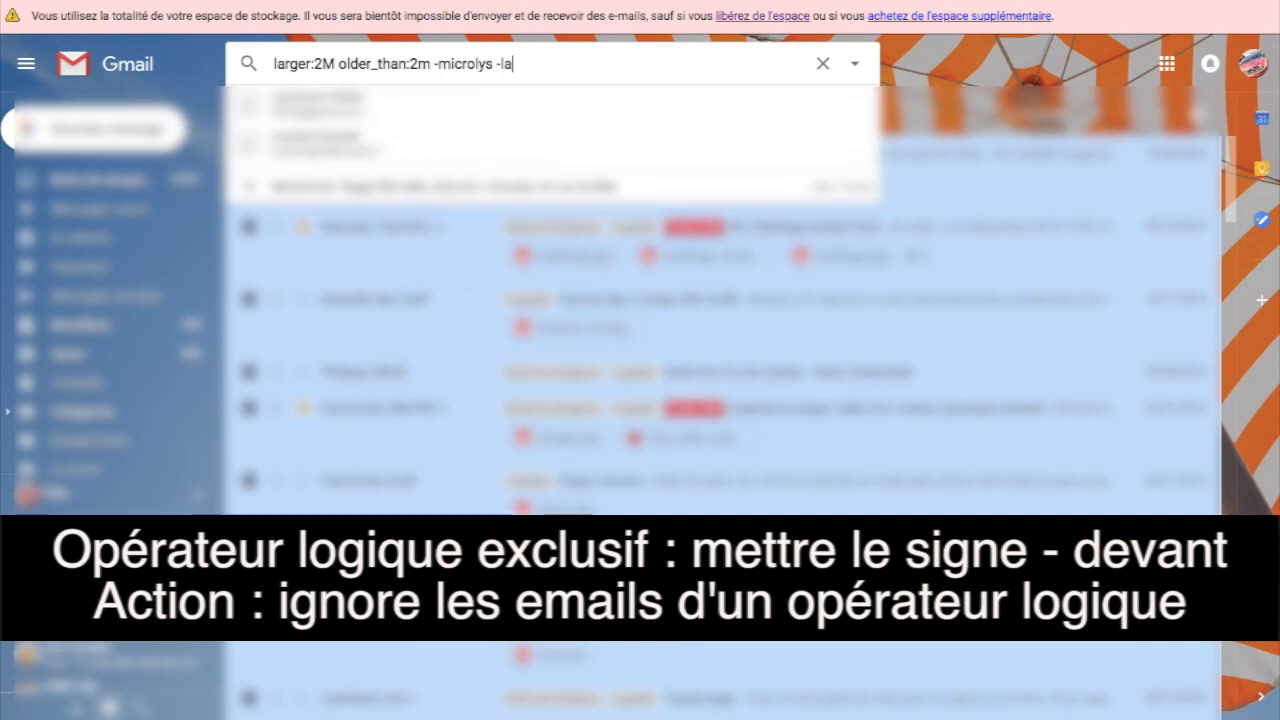
{"action": "type", "text": "bel"}
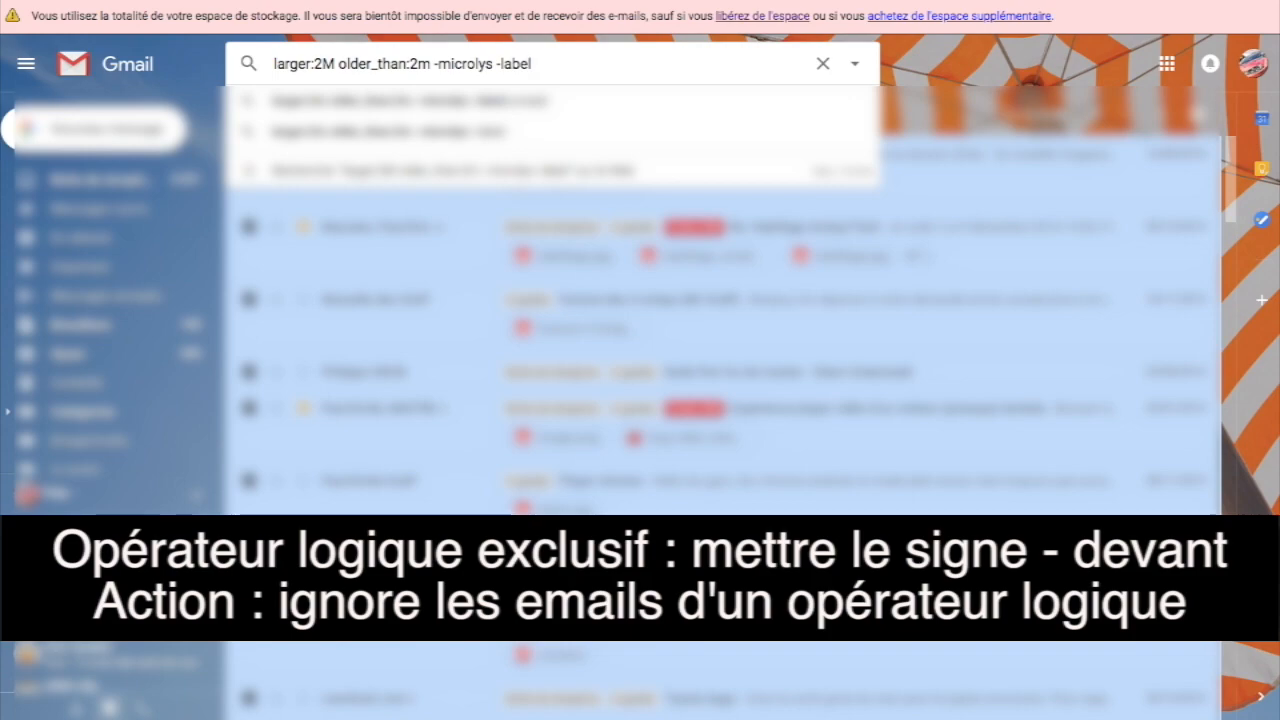
{"action": "type", "text": ":a"}
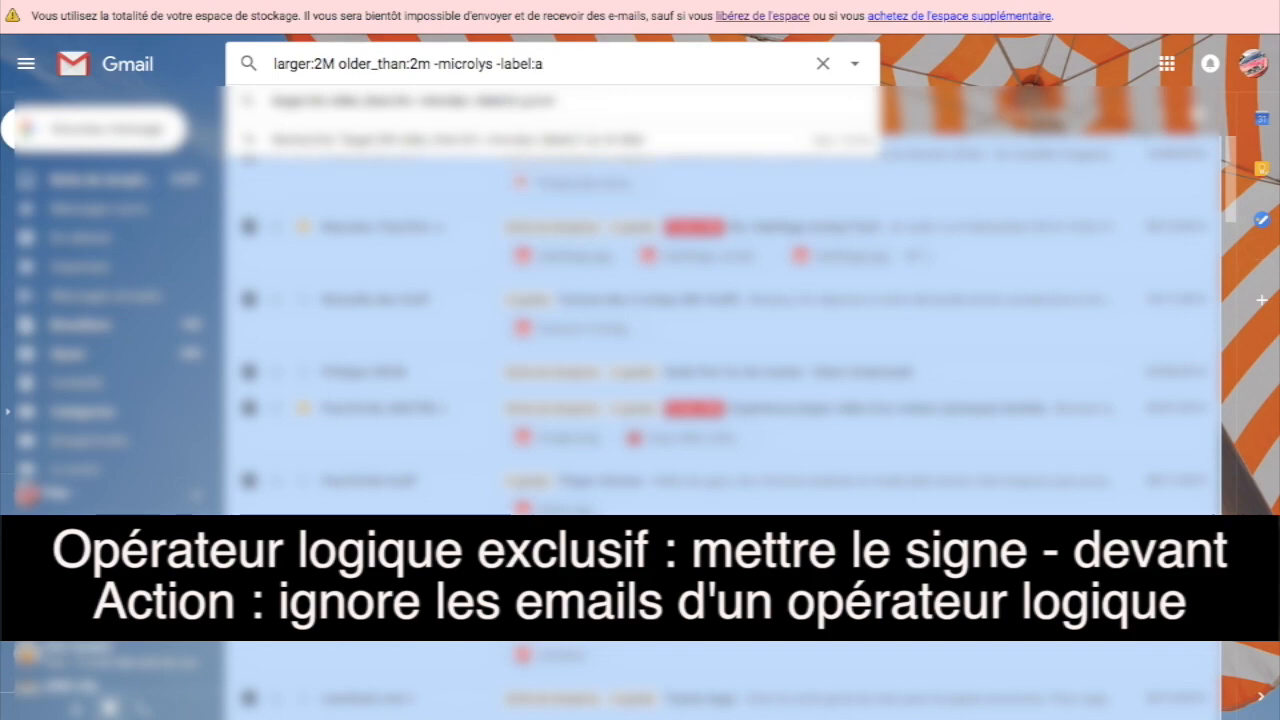
{"action": "left_click", "coordinate": [530, 107]}
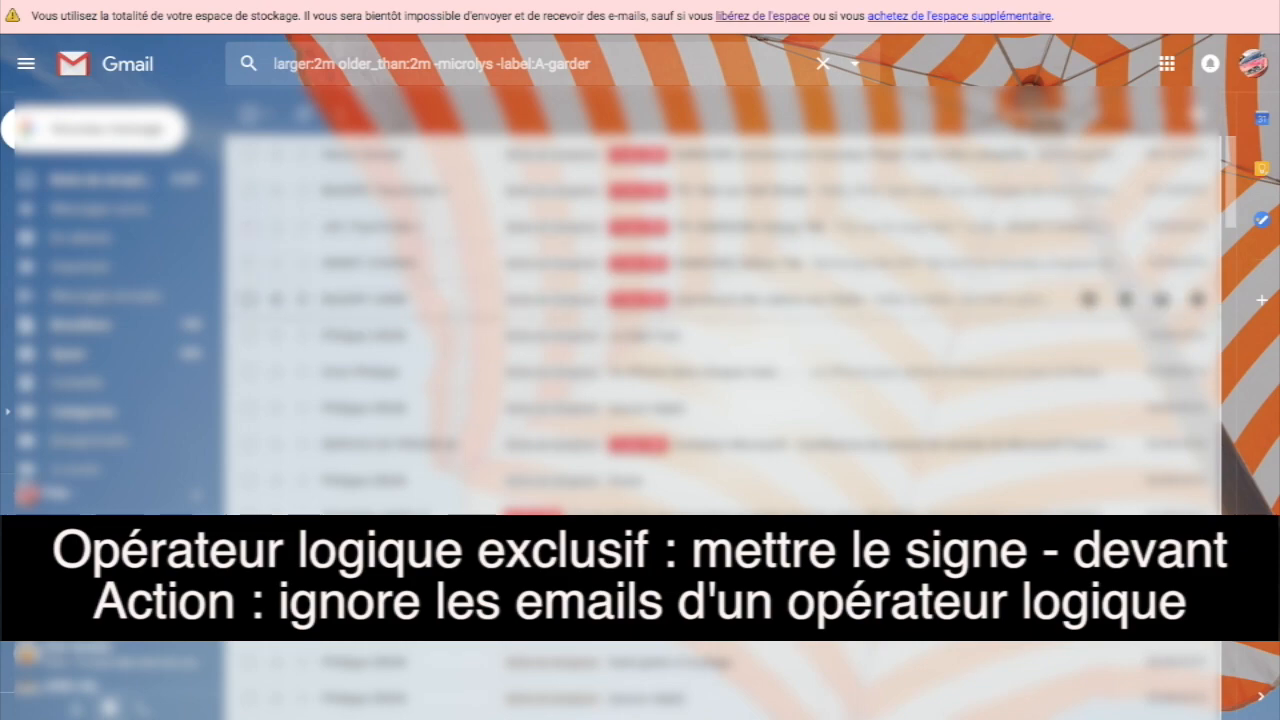
{"action": "left_click", "coordinate": [594, 64]}
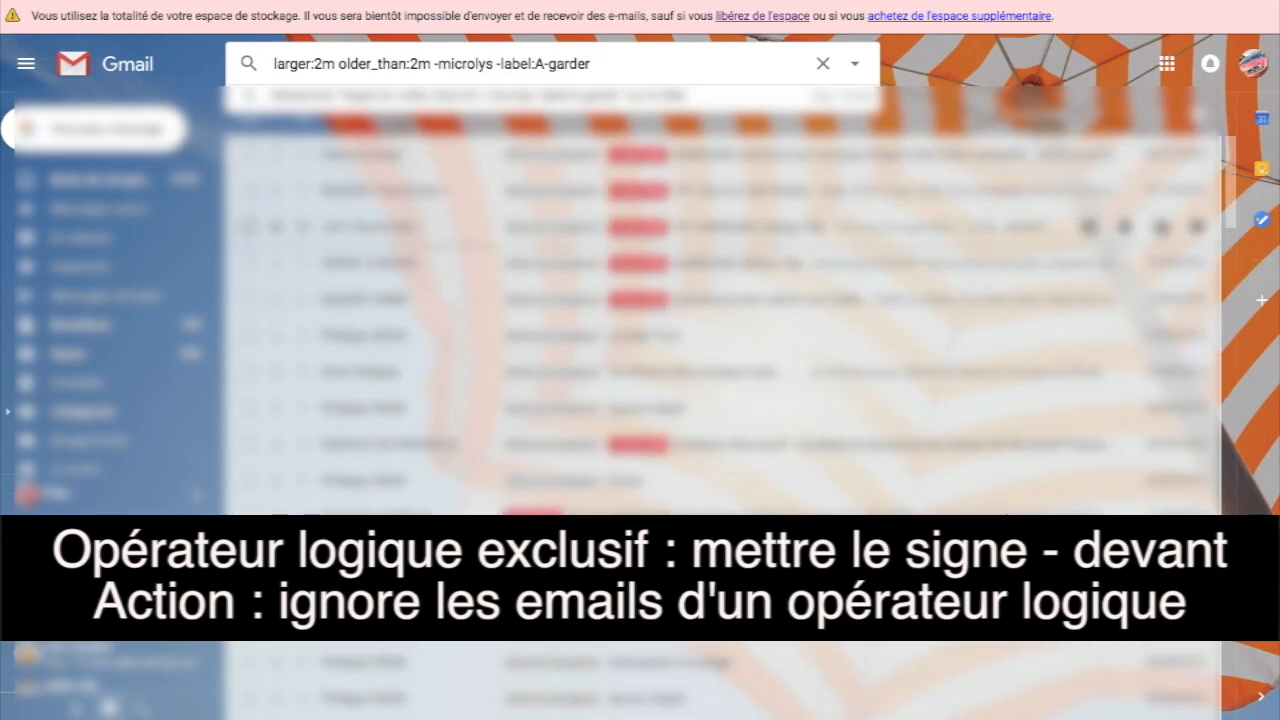
{"action": "scroll", "coordinate": [720, 430], "scroll_direction": "down", "scroll_amount": 8}
{"action": "scroll", "coordinate": [720, 481], "scroll_direction": "up", "scroll_amount": 8}
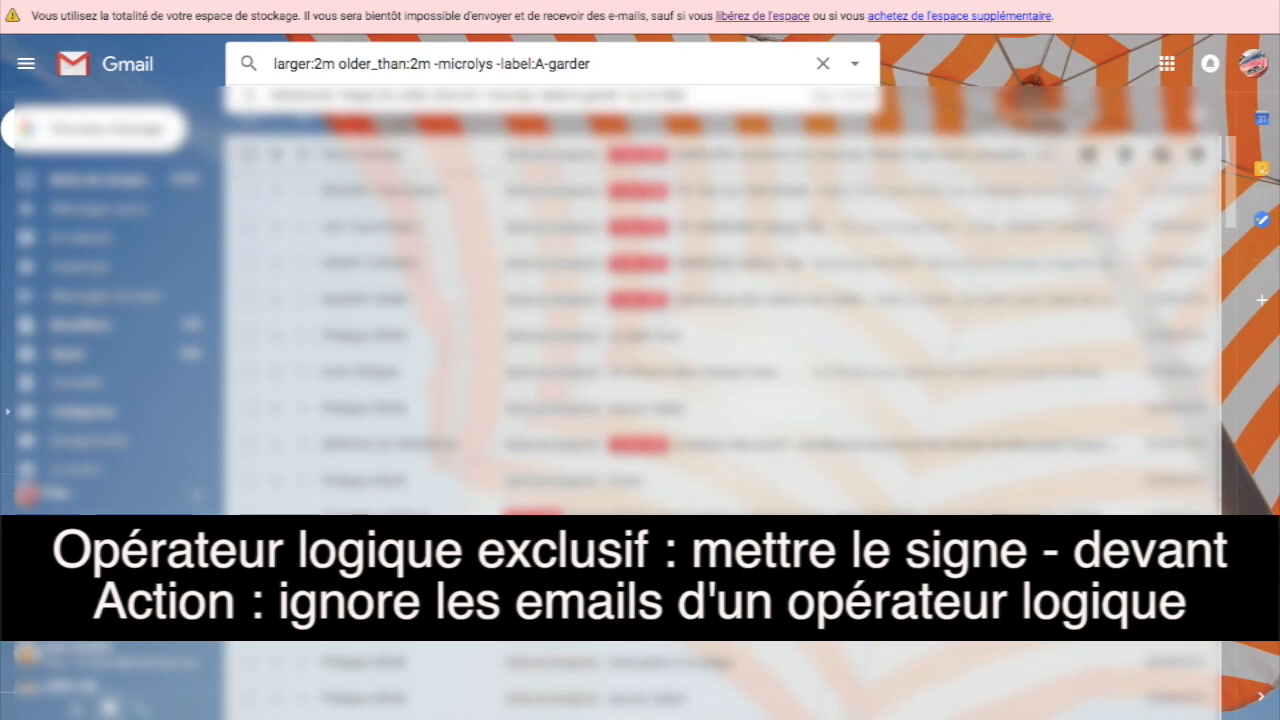
Step: Label the first two mails to keep with A-garder and refresh the search
{"action": "left_click", "coordinate": [249, 117]}
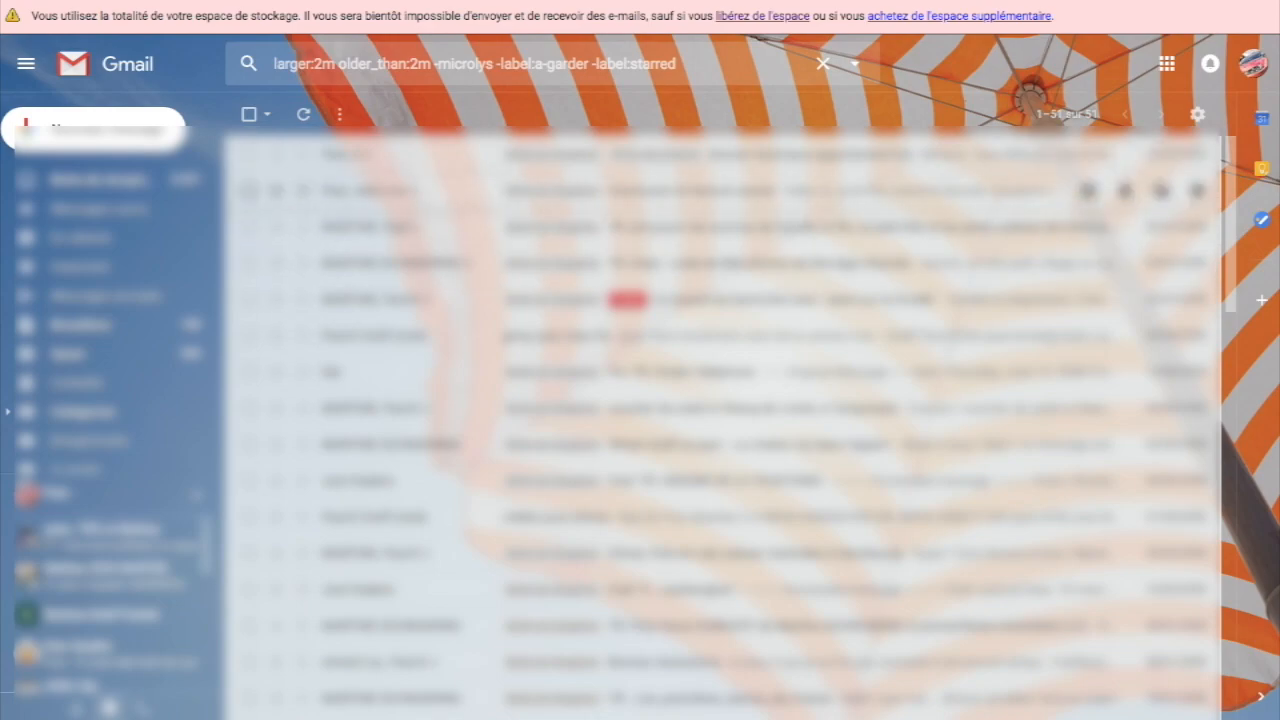
{"action": "left_click", "coordinate": [249, 154]}
{"action": "left_click", "coordinate": [249, 190]}
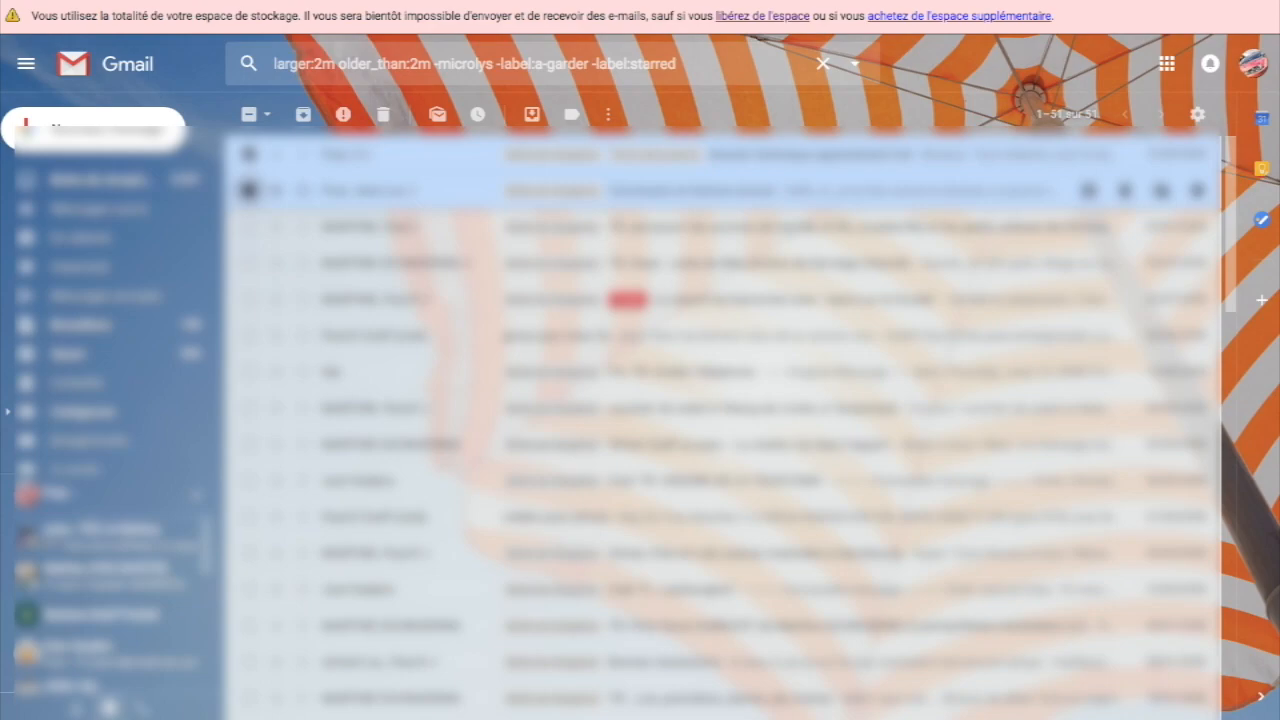
{"action": "left_click", "coordinate": [571, 114]}
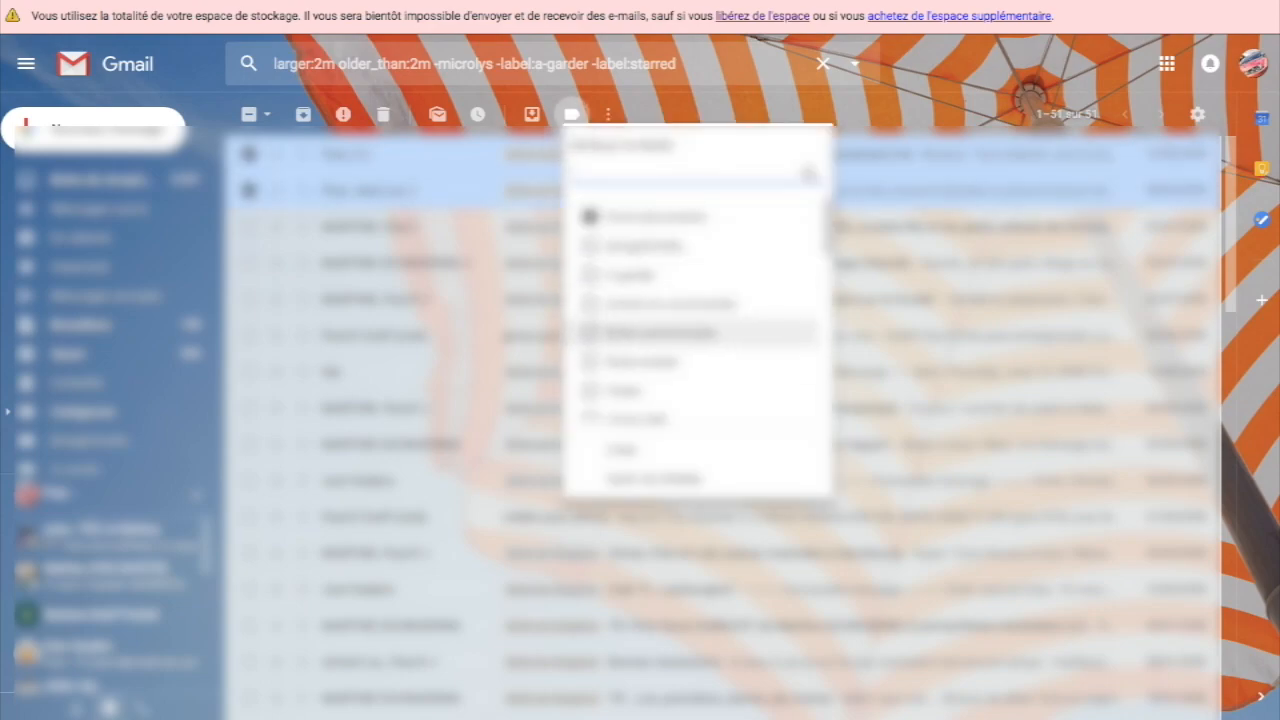
{"action": "left_click", "coordinate": [632, 275]}
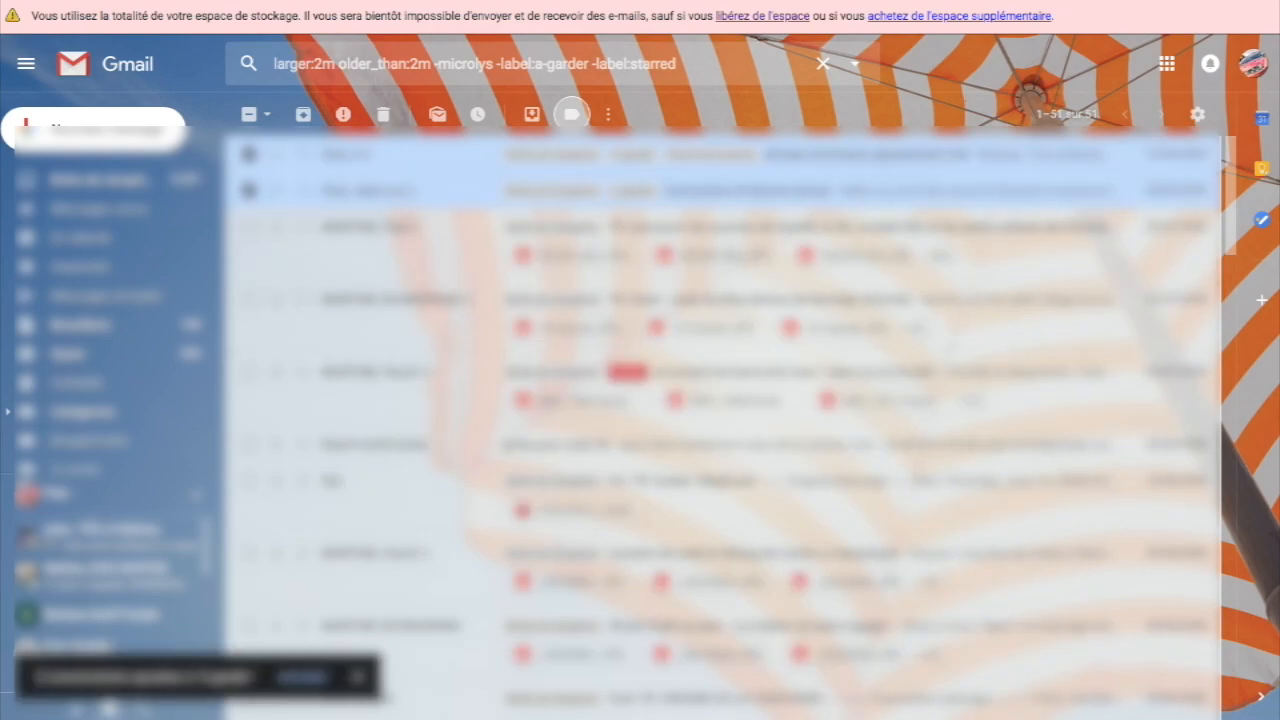
{"action": "left_click", "coordinate": [249, 64]}
{"action": "key", "text": "Return"}
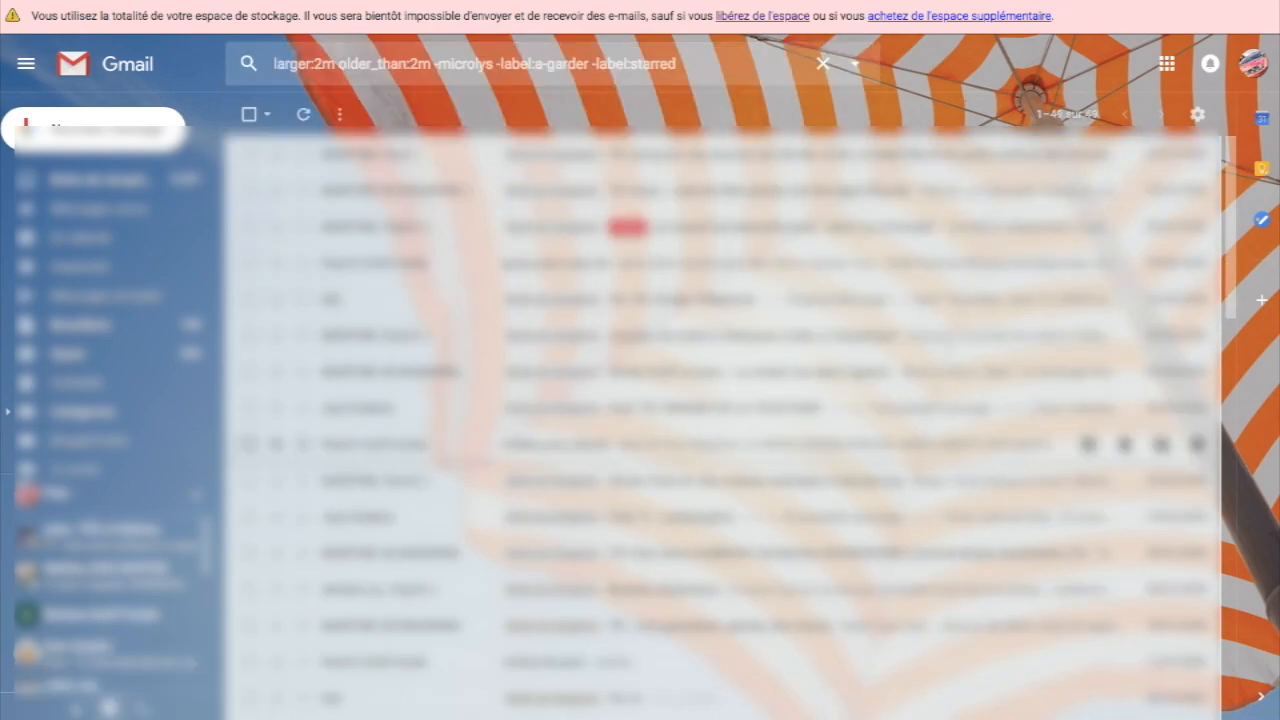
{"action": "scroll", "coordinate": [700, 298], "scroll_direction": "down", "scroll_amount": 3}
{"action": "scroll", "coordinate": [700, 372], "scroll_direction": "up", "scroll_amount": 3}
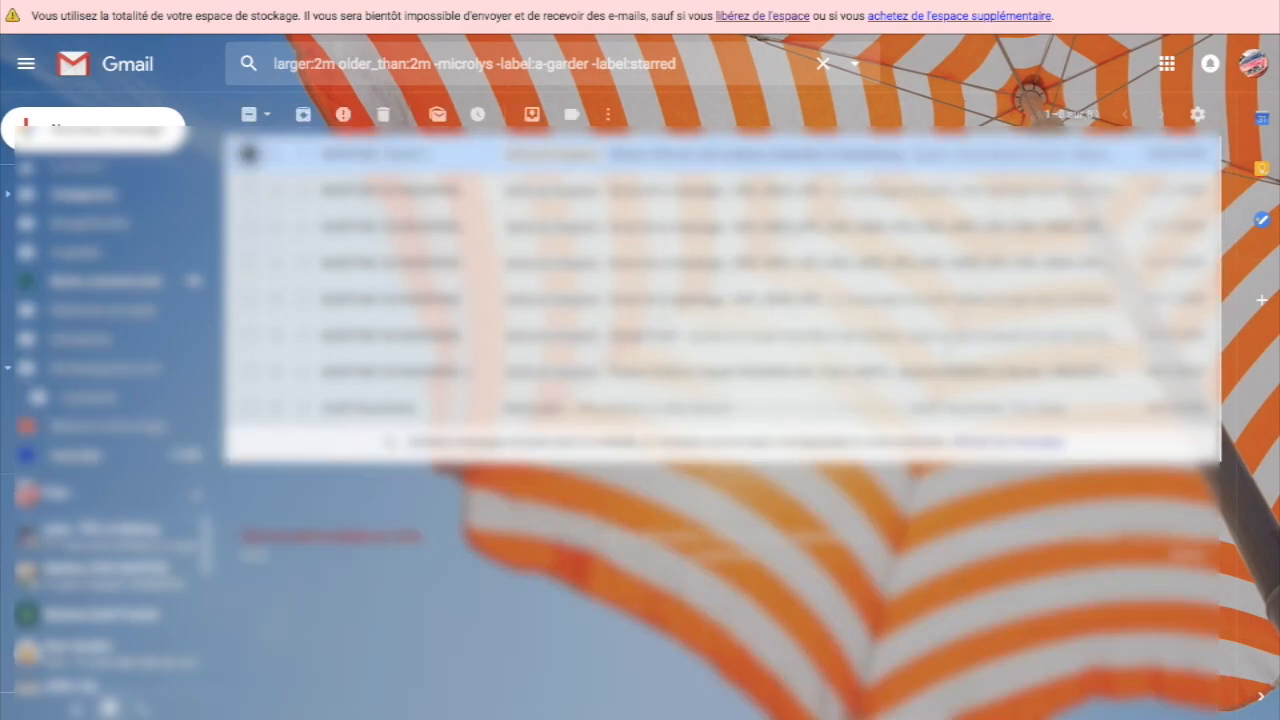
Step: Tick seven more mails to keep and apply the A-garder label to them
{"action": "left_click", "coordinate": [250, 191]}
{"action": "left_click", "coordinate": [250, 227]}
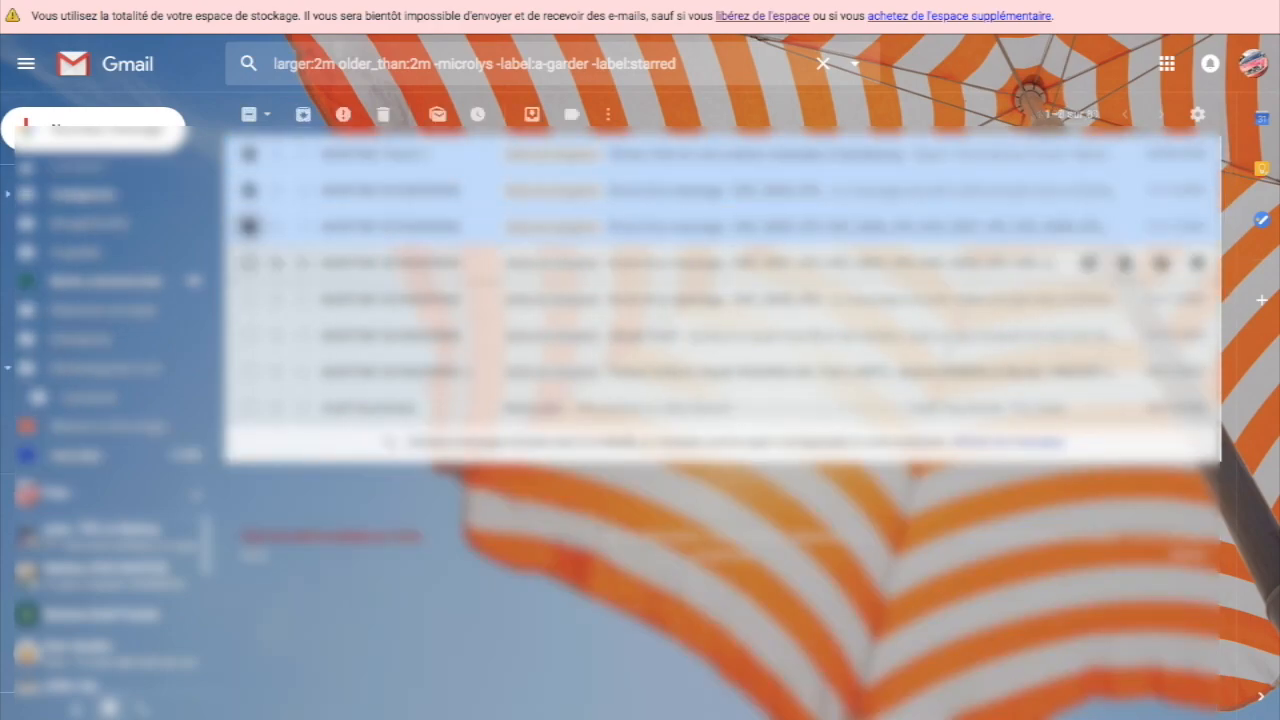
{"action": "left_click", "coordinate": [250, 263]}
{"action": "left_click", "coordinate": [250, 299]}
{"action": "left_click", "coordinate": [250, 335]}
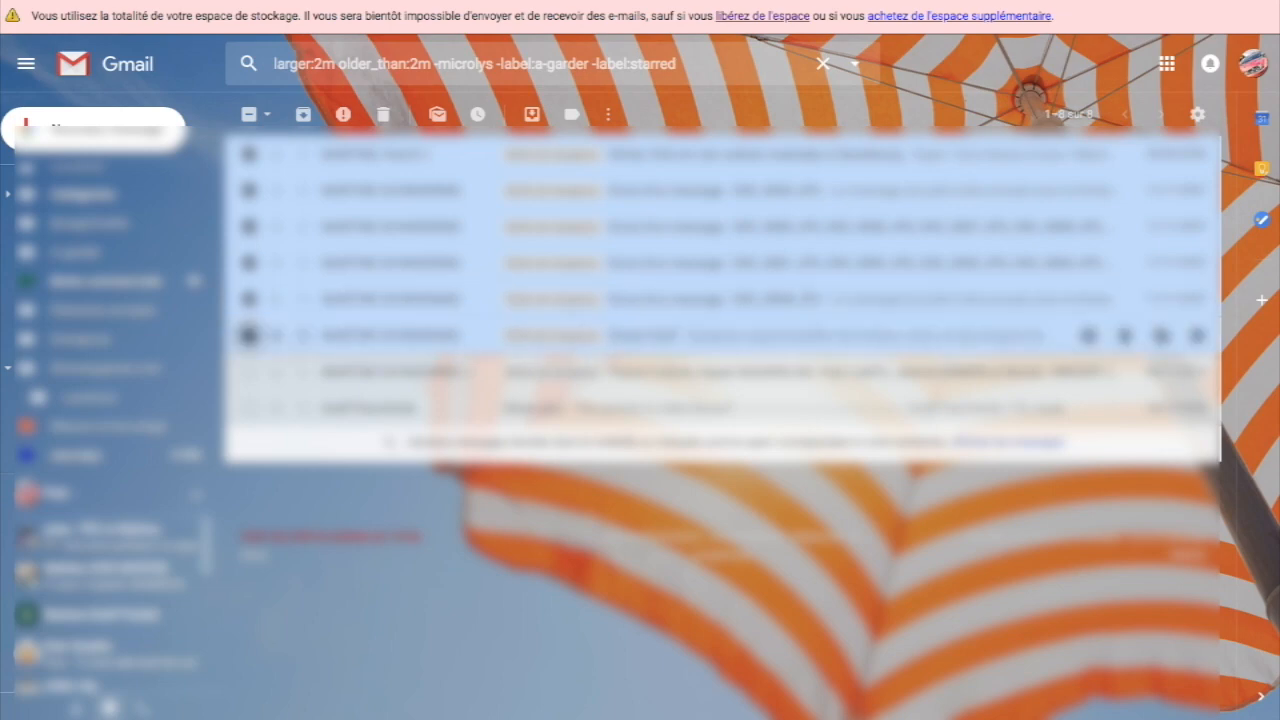
{"action": "left_click", "coordinate": [250, 371]}
{"action": "left_click", "coordinate": [249, 408]}
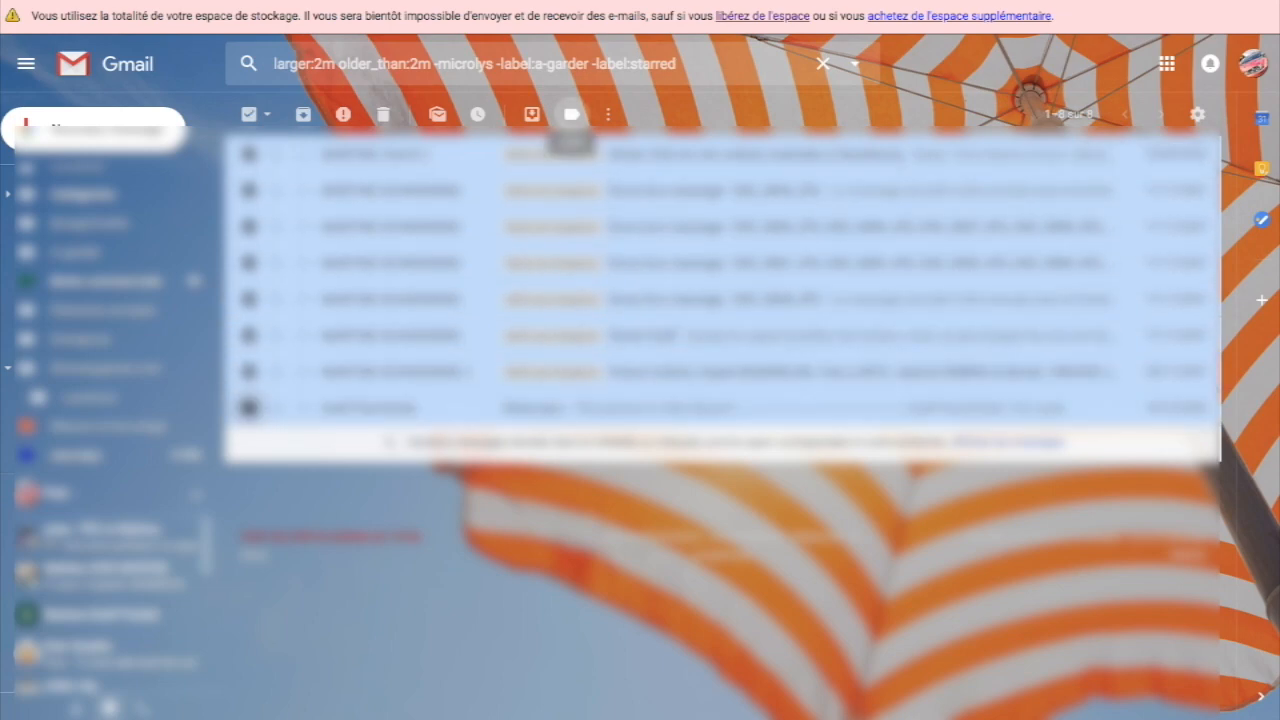
{"action": "left_click", "coordinate": [571, 114]}
{"action": "left_click", "coordinate": [640, 244]}
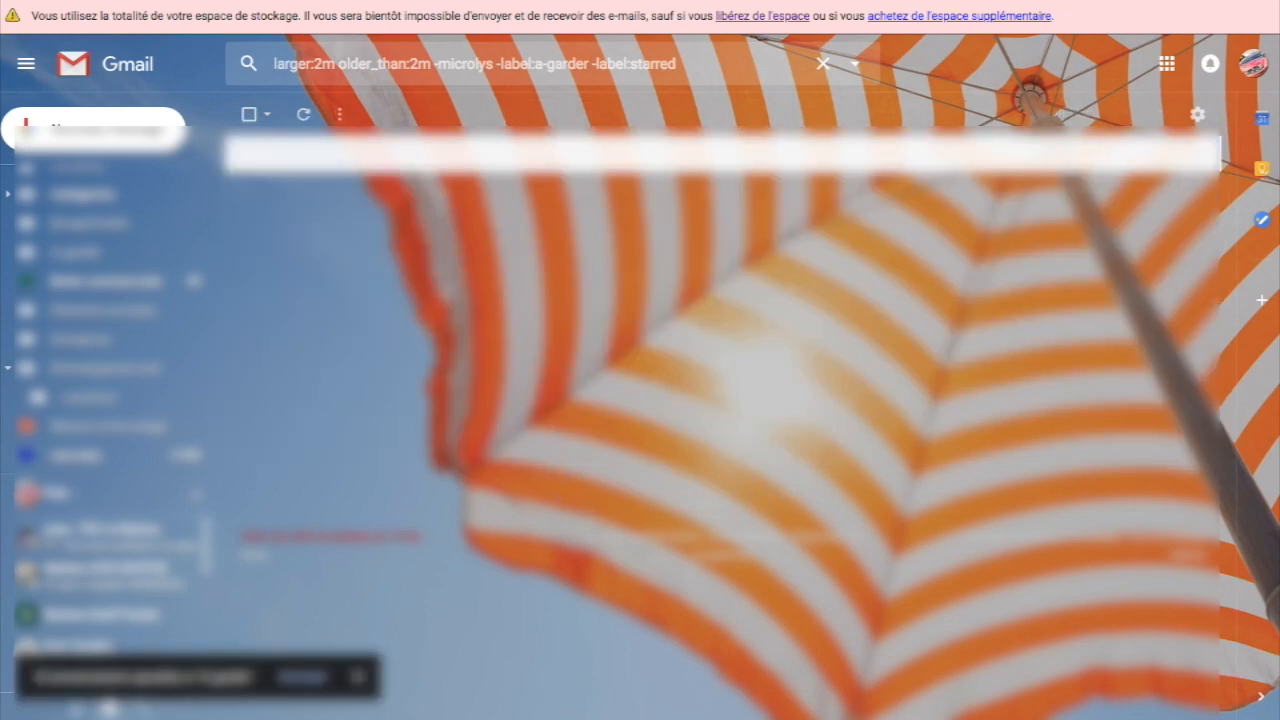
{"action": "left_click", "coordinate": [684, 64]}
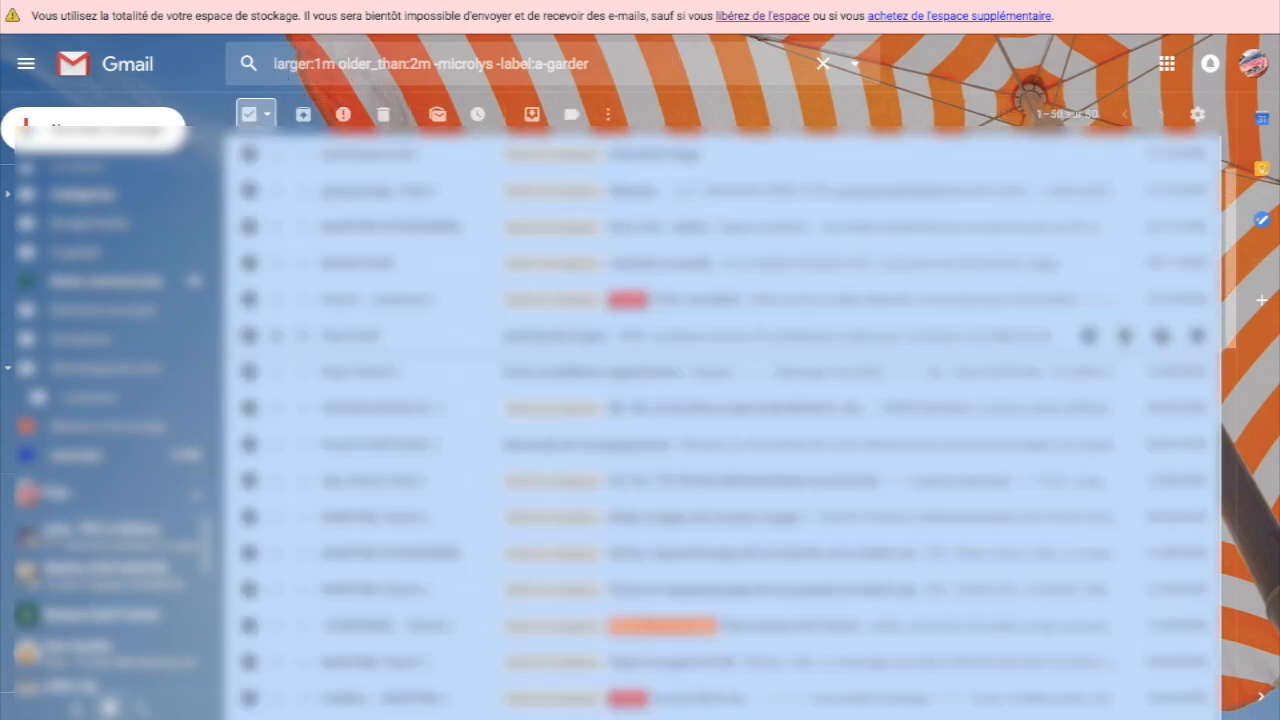
Step: Scroll through the larger:1m older_than:2m search results
{"action": "scroll", "coordinate": [700, 335], "scroll_direction": "down", "scroll_amount": 5}
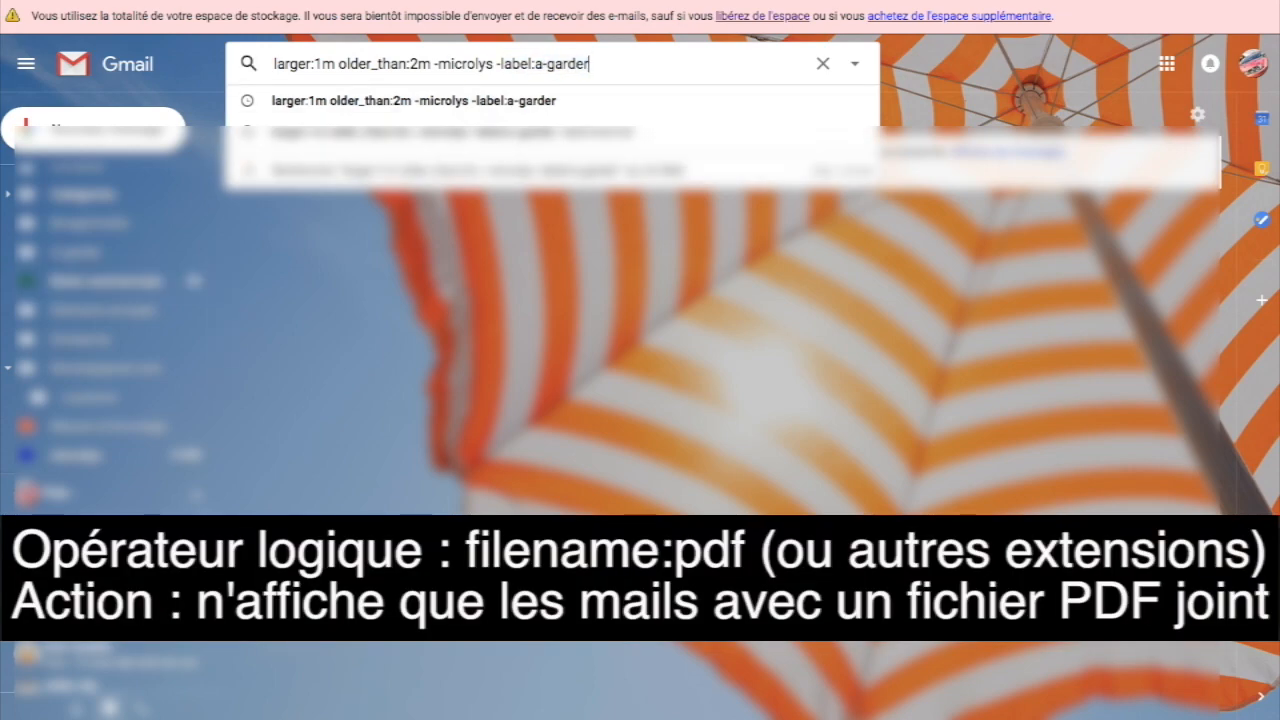
Step: Replace the search query with filename:pdf and run it
{"action": "left_click_drag", "start_coordinate": [592, 64], "coordinate": [249, 63]}
{"action": "right_click", "coordinate": [360, 62]}
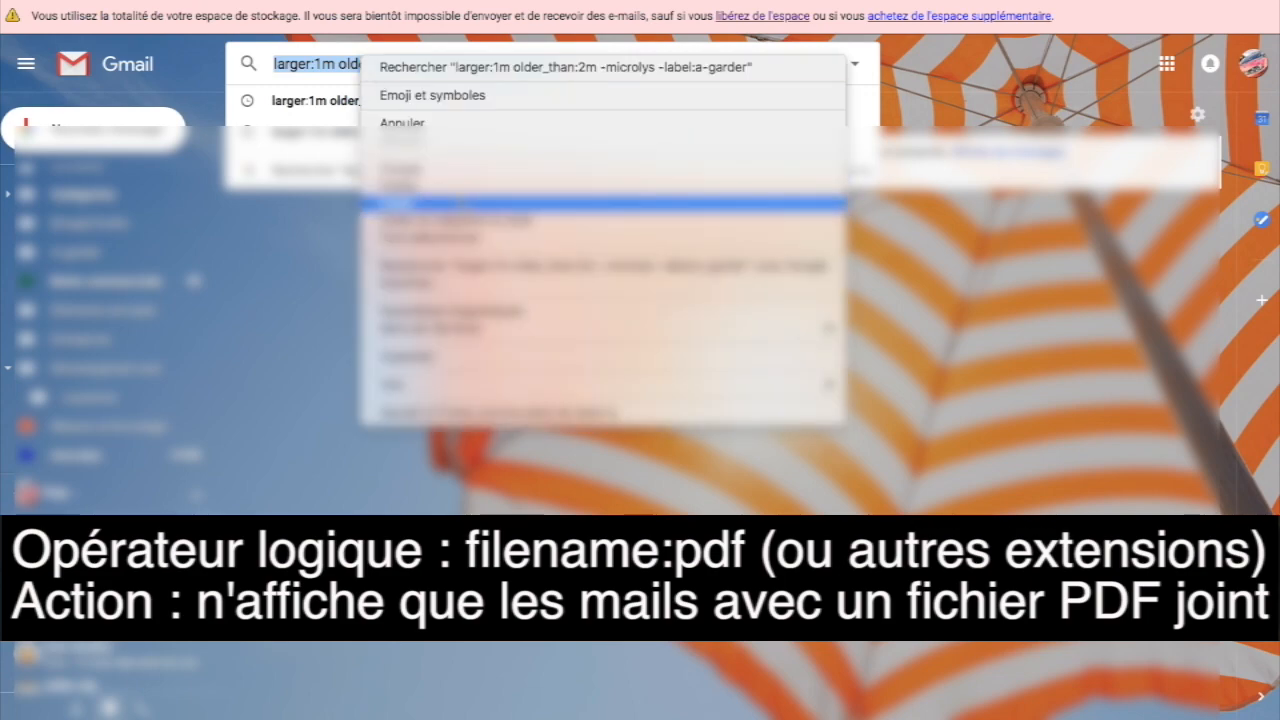
{"action": "left_click", "coordinate": [460, 203]}
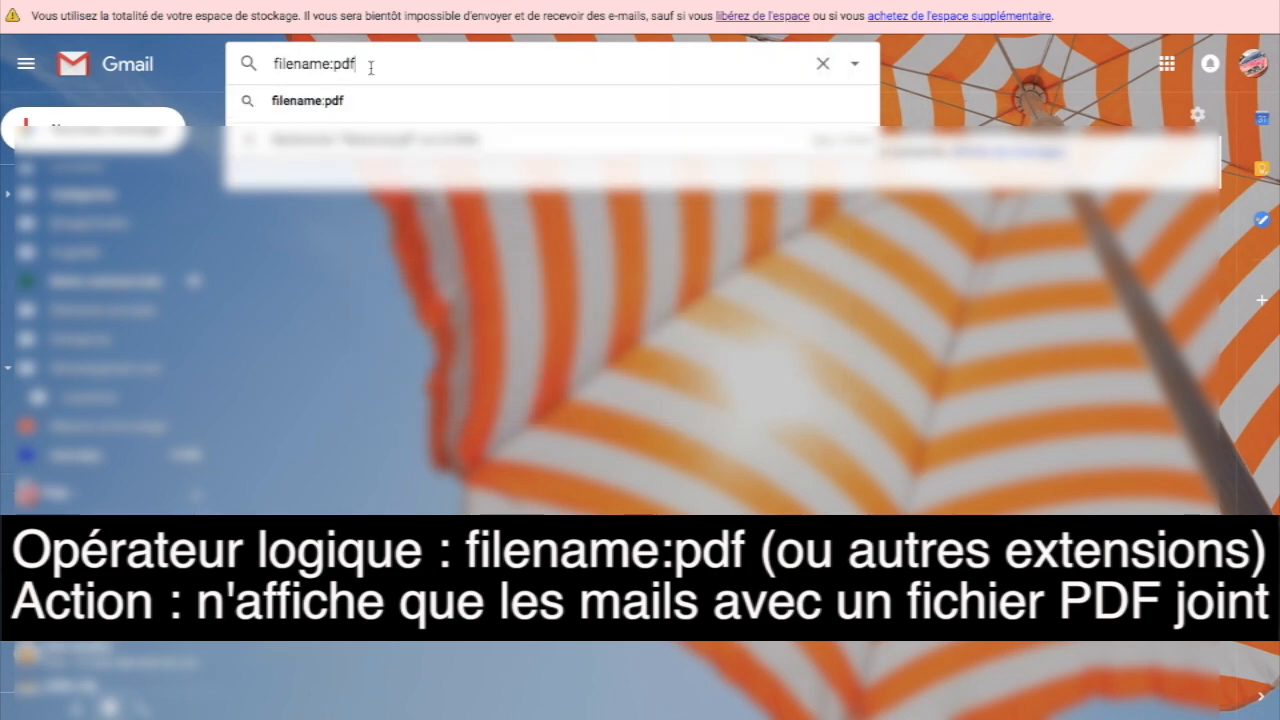
{"action": "key", "text": "Return"}
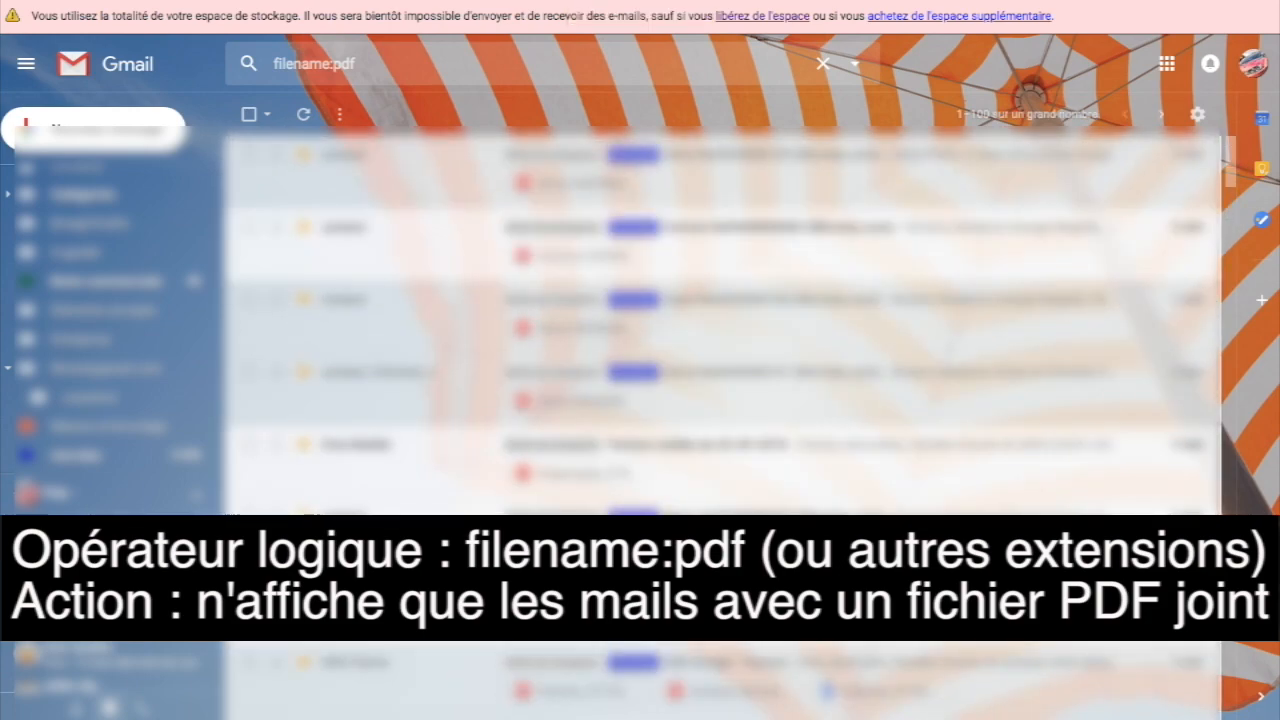
Step: Copy the filename:pdf query and paste has:attachment in its place
{"action": "left_click", "coordinate": [358, 64]}
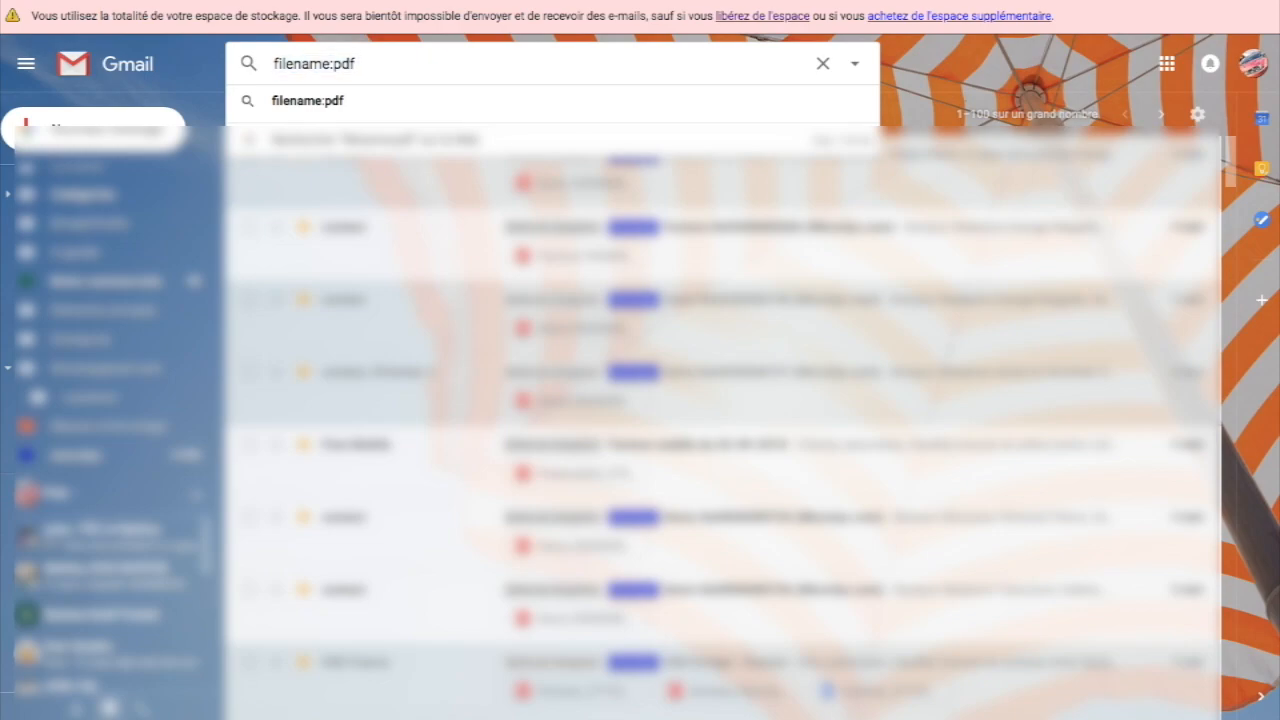
{"action": "key", "text": "ctrl+a"}
{"action": "right_click", "coordinate": [304, 66]}
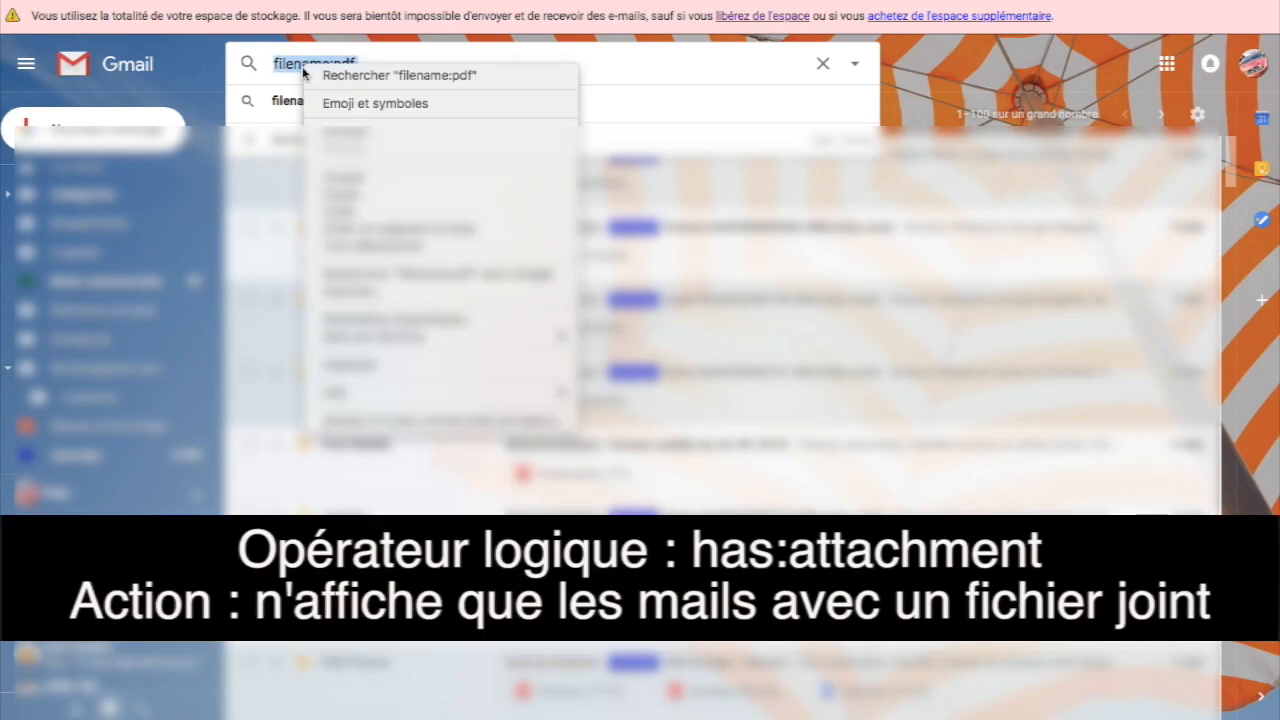
{"action": "left_click", "coordinate": [362, 211]}
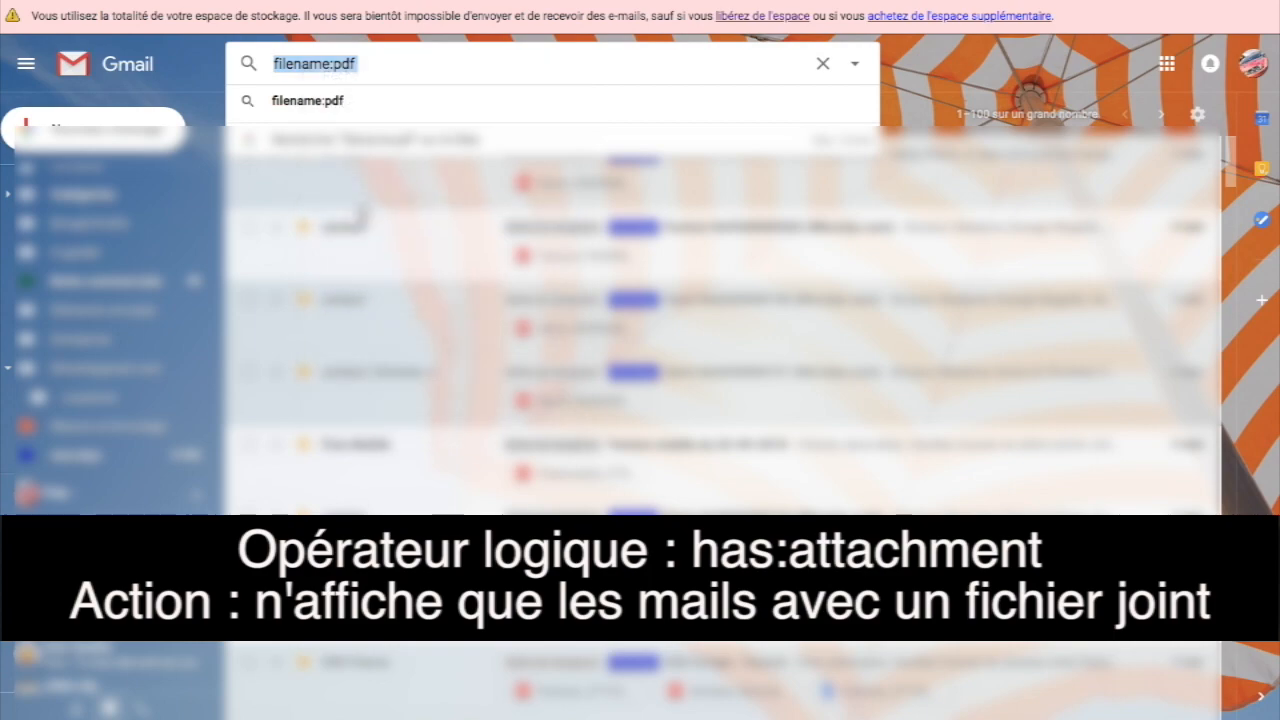
{"action": "key", "text": "ctrl+v"}
Step: Run has:attachment, copy the camera-image message's sender address, and select the search text
{"action": "left_click", "coordinate": [433, 96]}
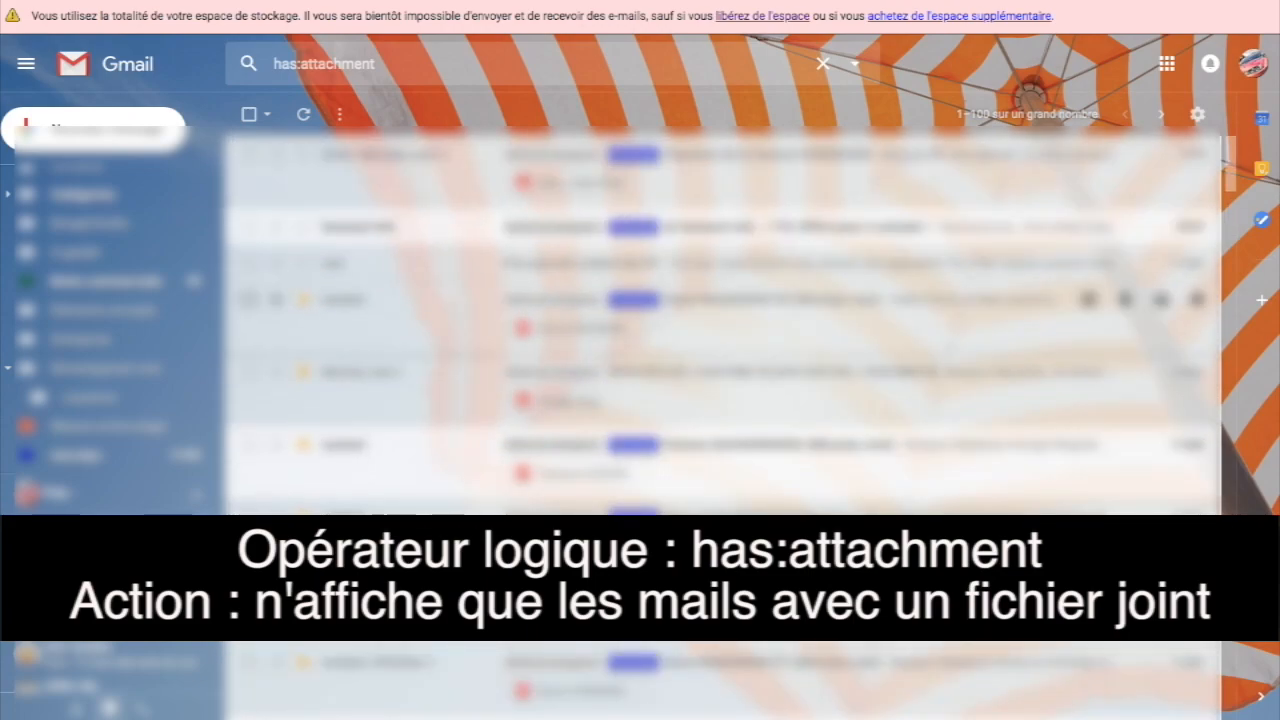
{"action": "scroll", "coordinate": [720, 240], "scroll_direction": "down", "scroll_amount": 6}
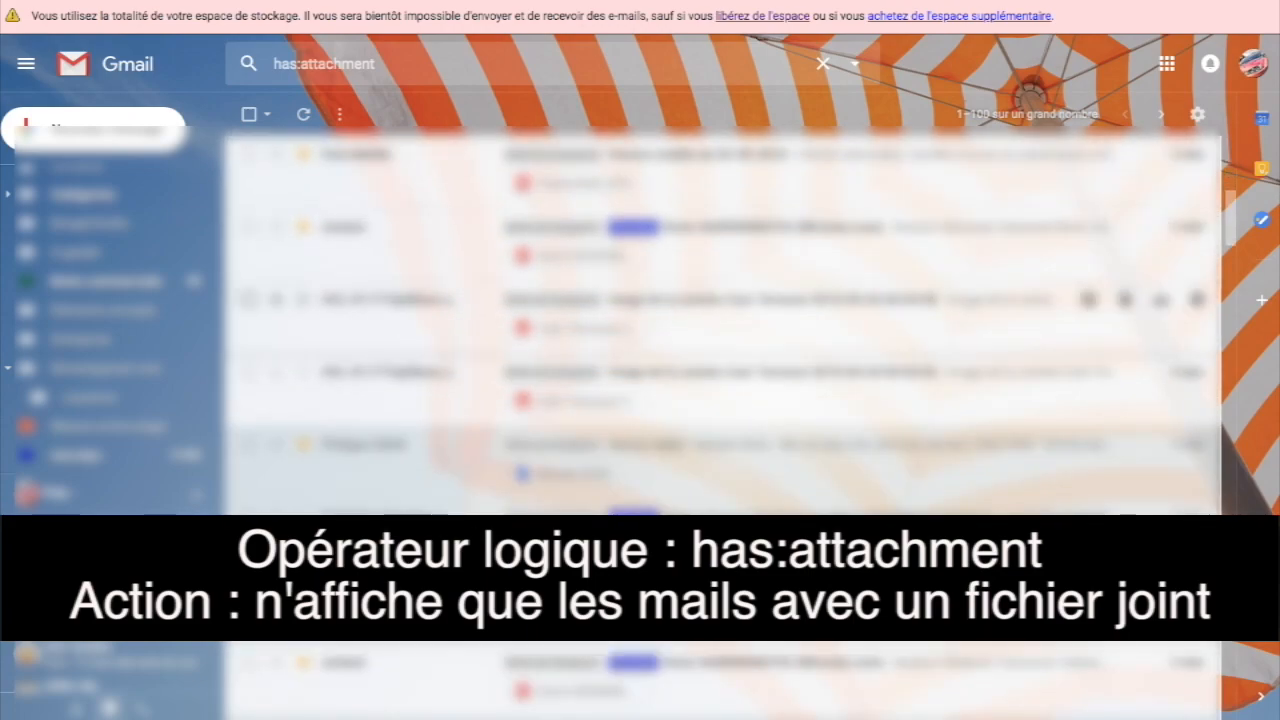
{"action": "left_click", "coordinate": [720, 301]}
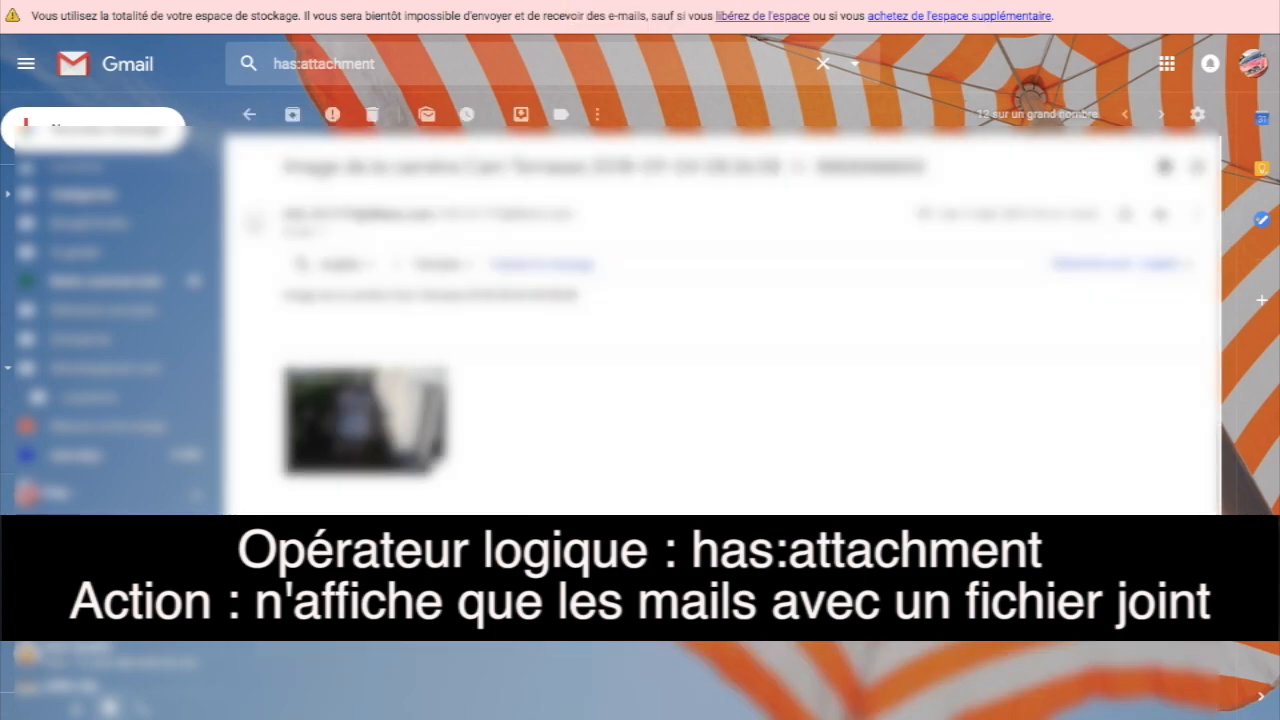
{"action": "left_click_drag", "start_coordinate": [284, 214], "coordinate": [434, 214]}
{"action": "right_click", "coordinate": [409, 211]}
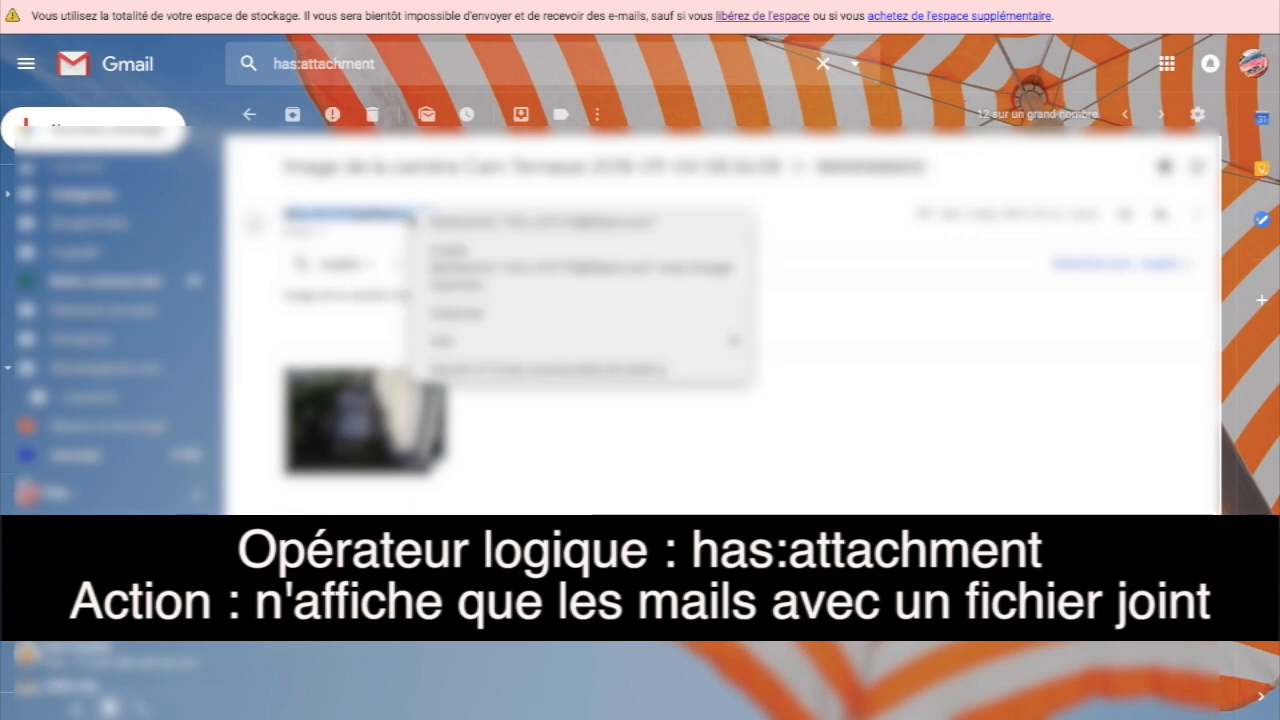
{"action": "left_click", "coordinate": [456, 252]}
{"action": "left_click", "coordinate": [394, 63]}
{"action": "left_click_drag", "start_coordinate": [394, 63], "coordinate": [11, 73]}
Step: Search from: the copied camera sender's address and move all those mails to the trash
{"action": "type", "text": "from"}
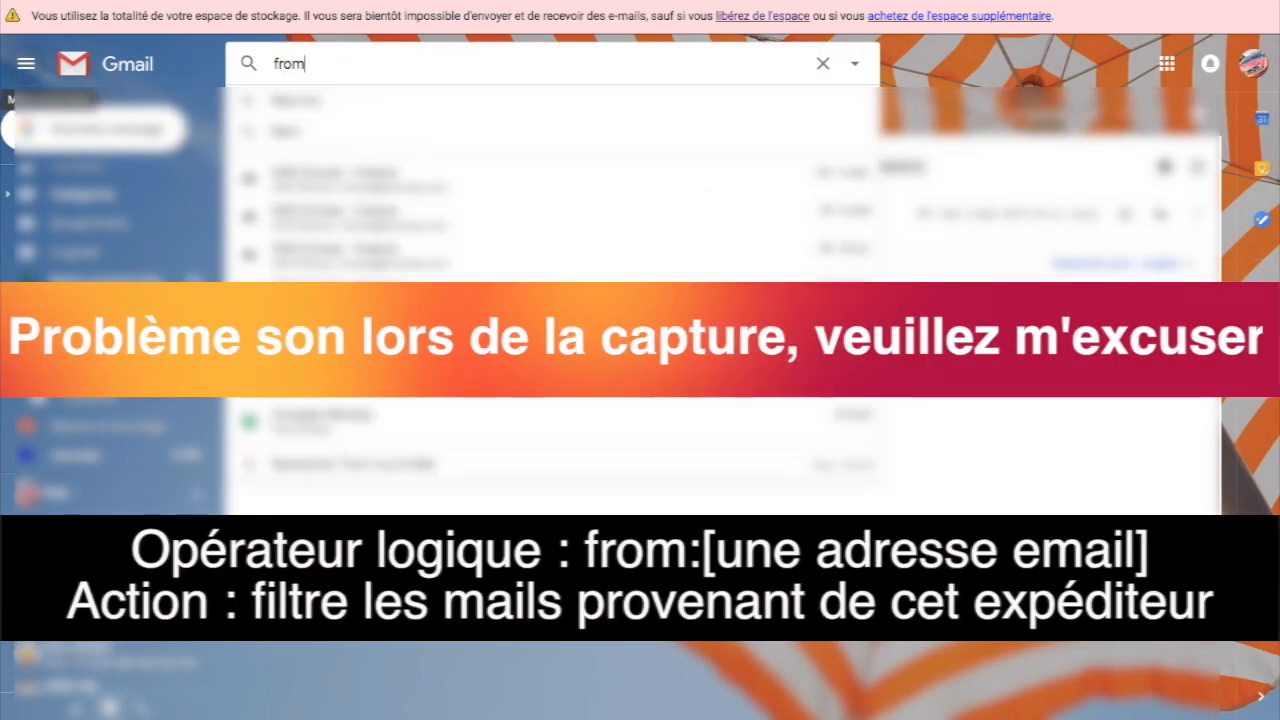
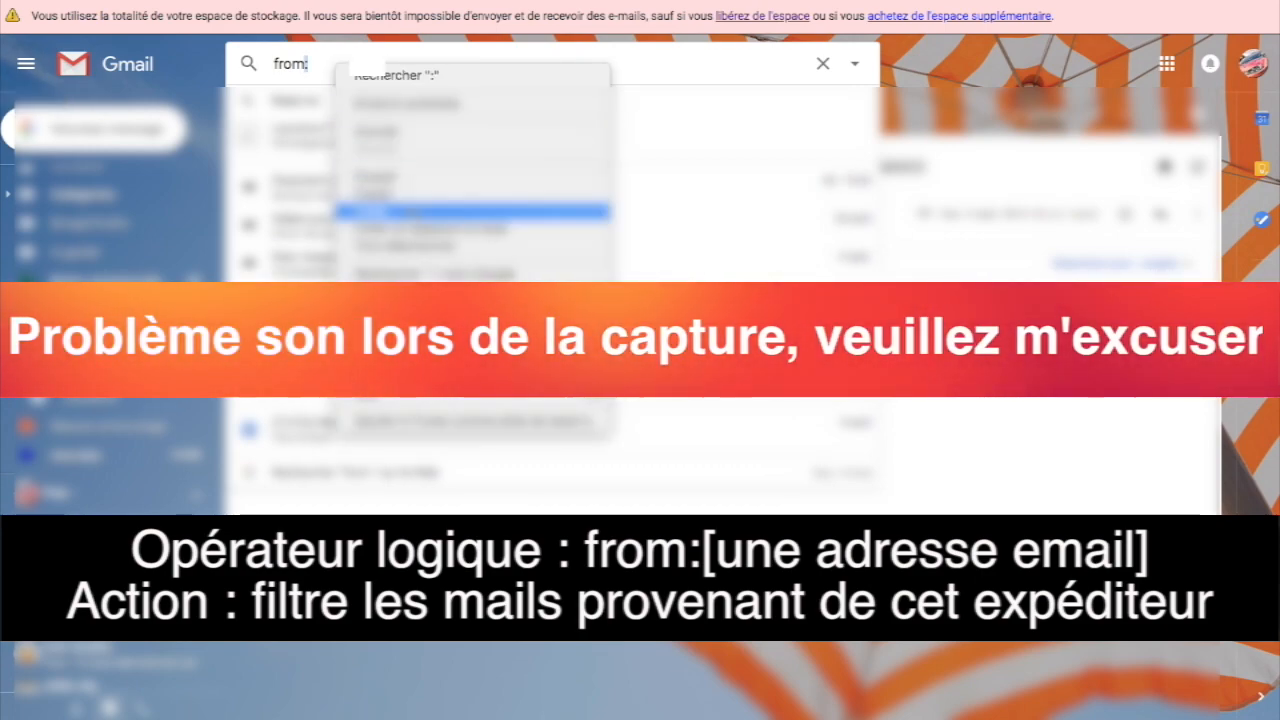
{"action": "key", "text": "ctrl+v"}
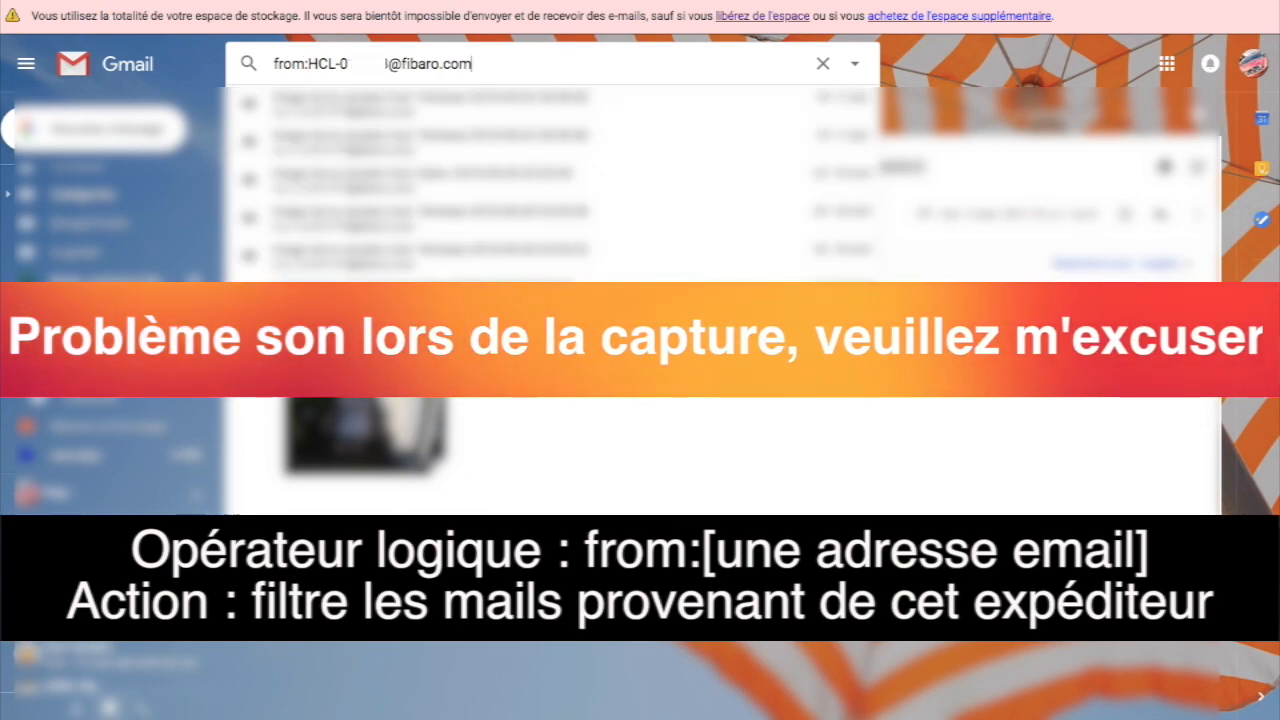
{"action": "key", "text": "Return"}
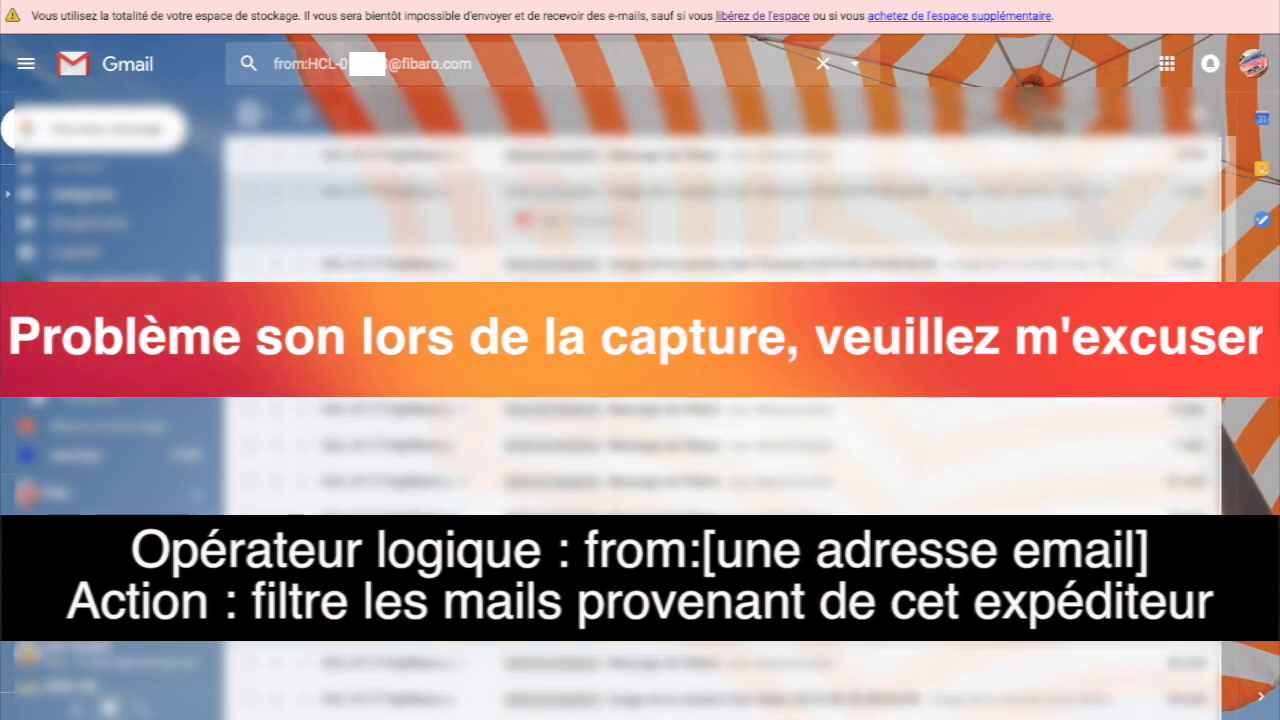
{"action": "left_click", "coordinate": [250, 115]}
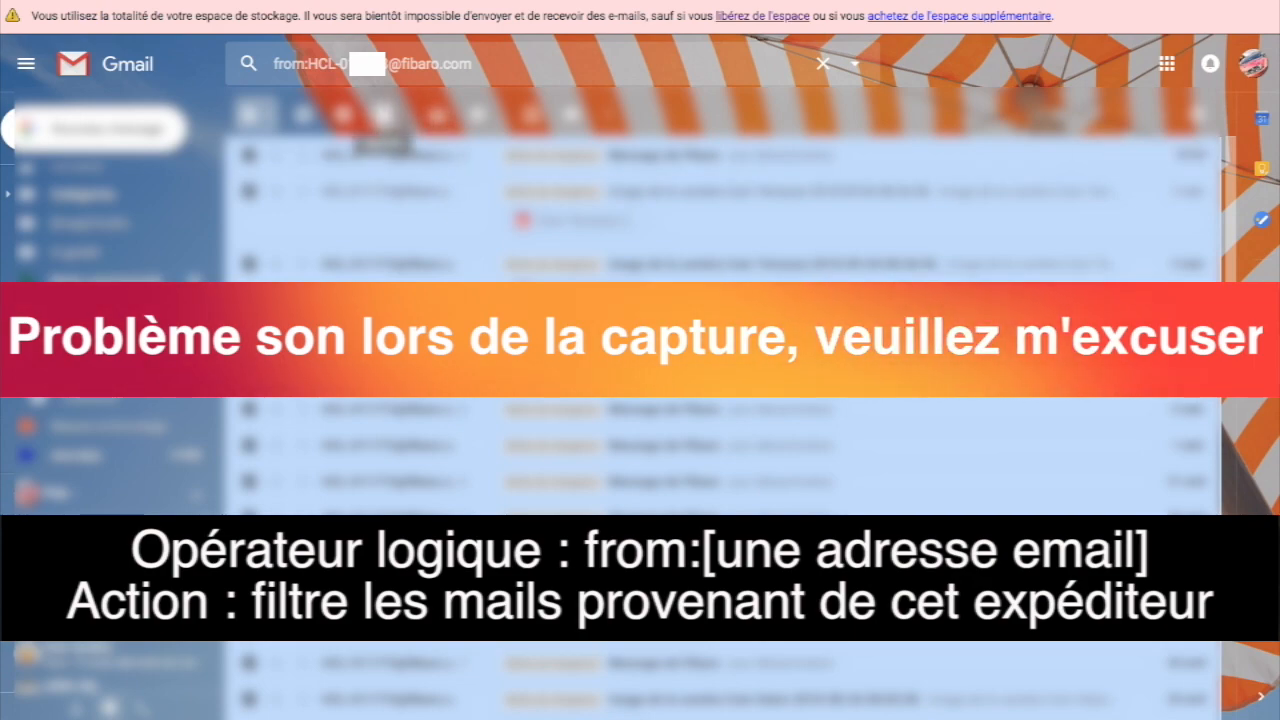
{"action": "left_click", "coordinate": [383, 113]}
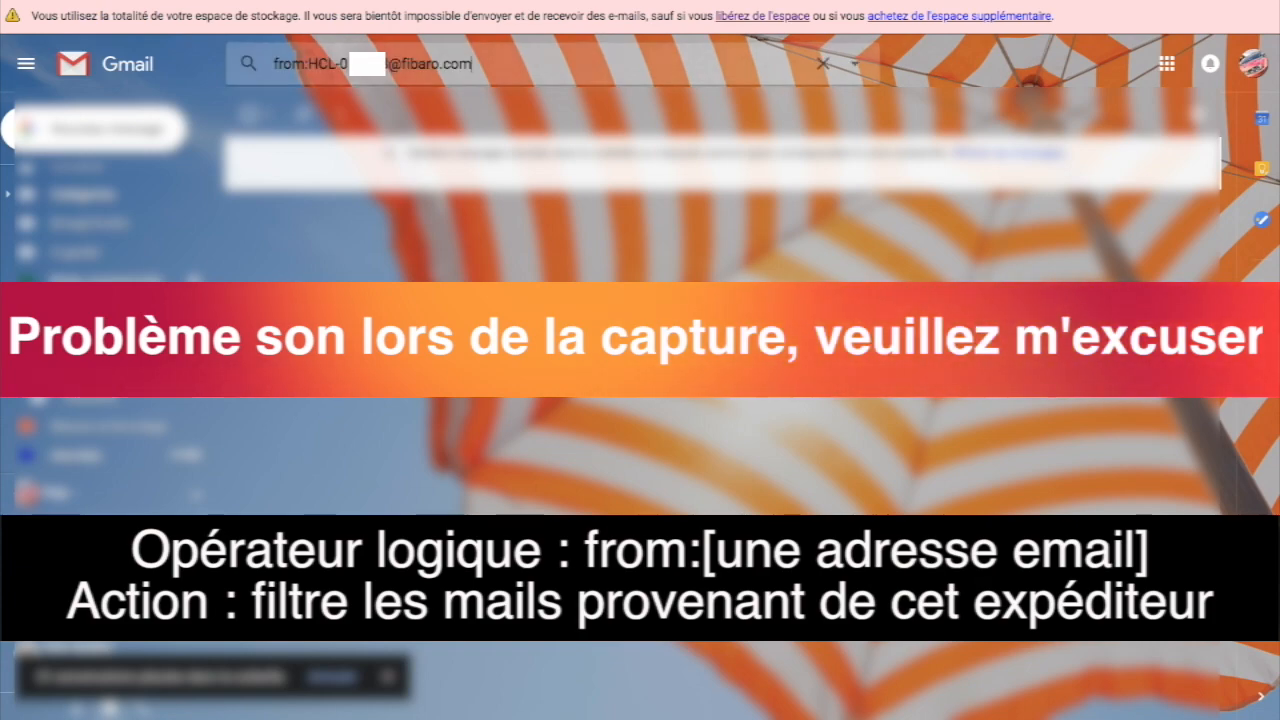
{"action": "left_click", "coordinate": [474, 64]}
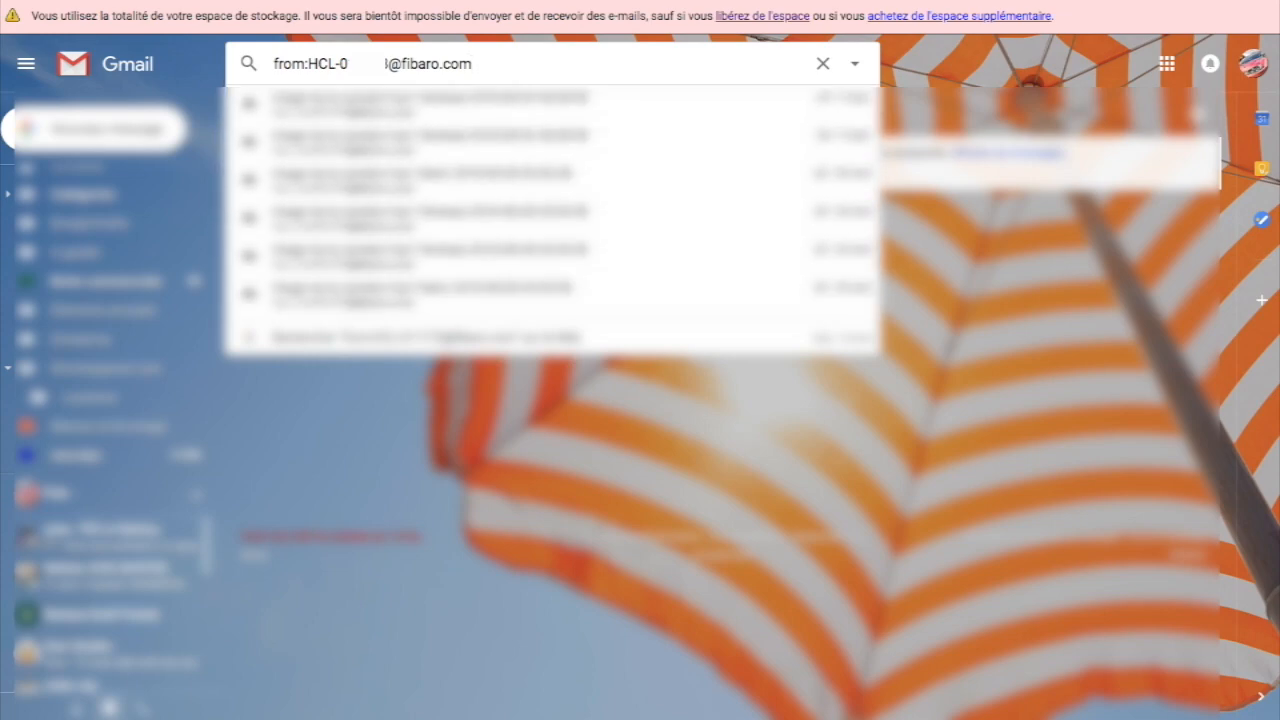
{"action": "scroll", "coordinate": [105, 320], "scroll_direction": "up", "scroll_amount": 3}
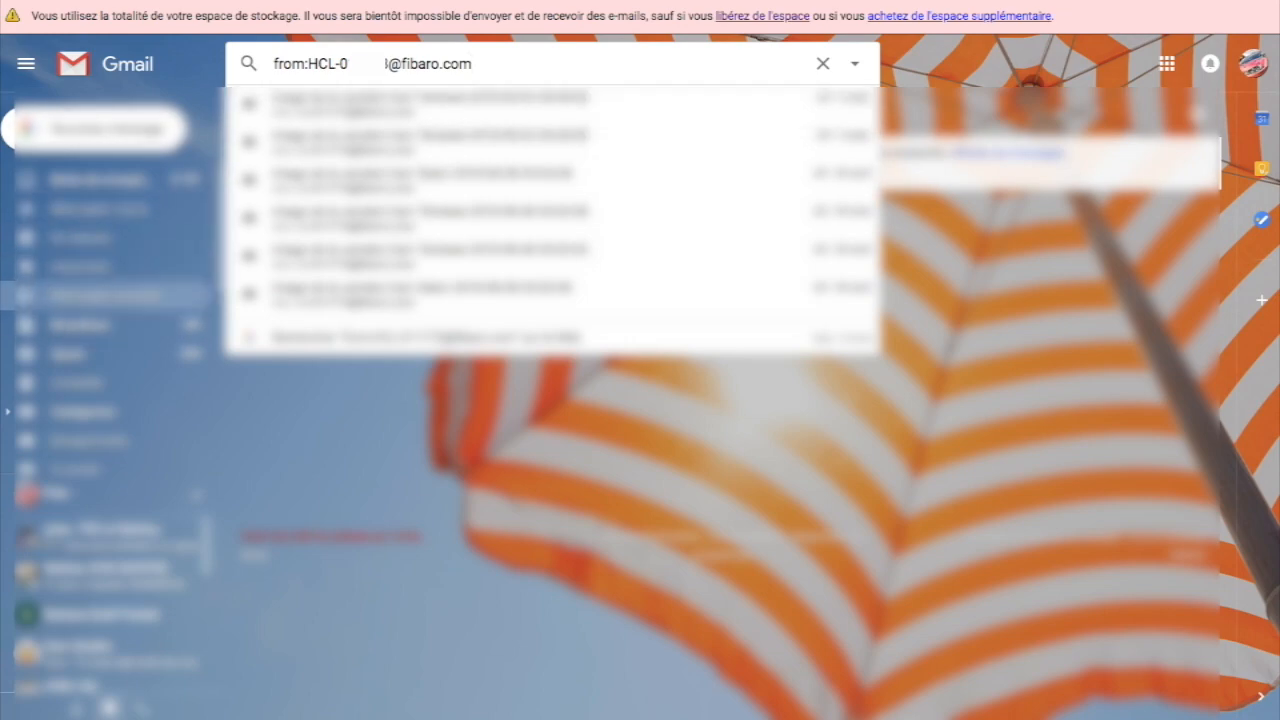
Step: Select every conversation in Spam and confirm deleting all spam messages permanently
{"action": "left_click", "coordinate": [68, 354]}
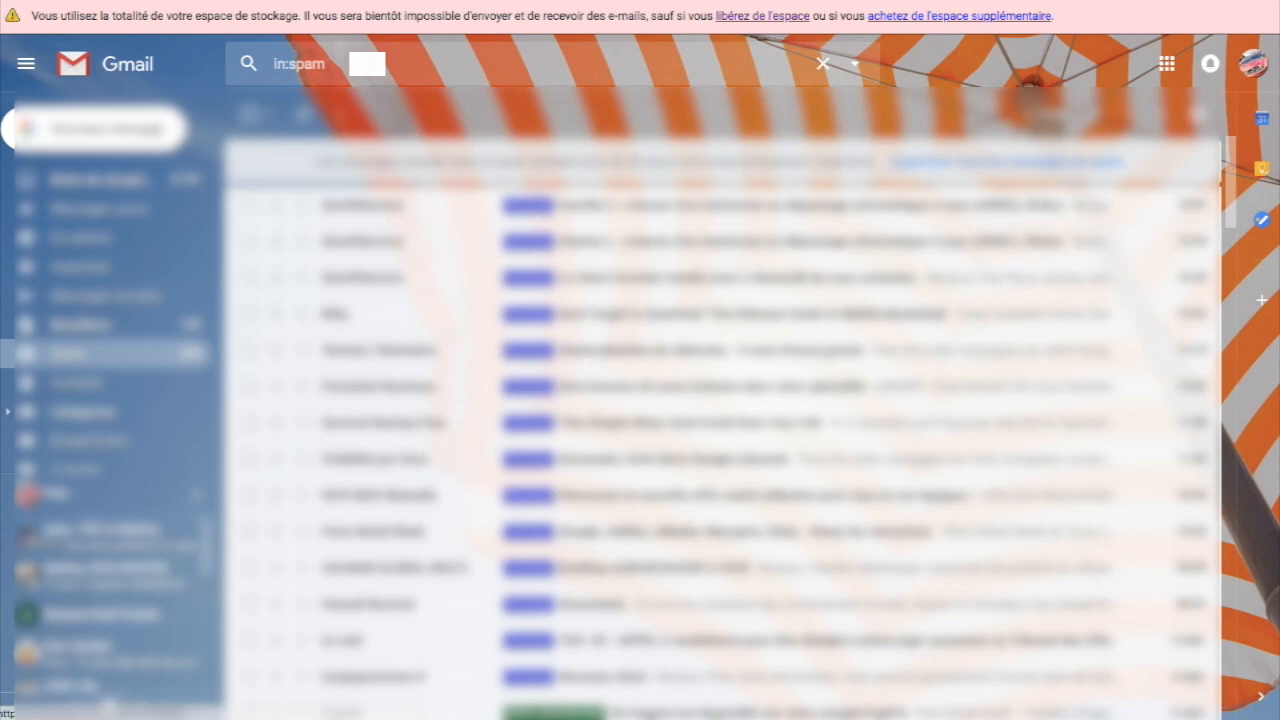
{"action": "left_click", "coordinate": [249, 114]}
{"action": "scroll", "coordinate": [640, 360], "scroll_direction": "down", "scroll_amount": 20}
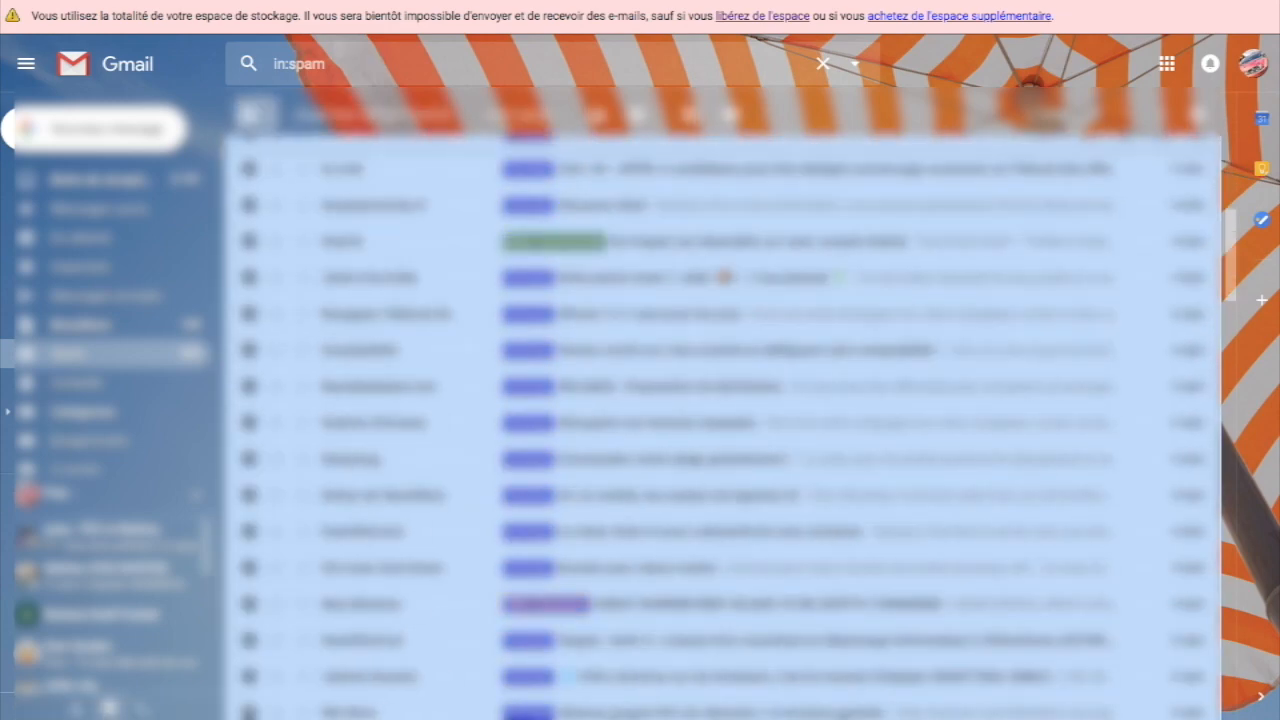
{"action": "scroll", "coordinate": [640, 420], "scroll_direction": "up", "scroll_amount": 11}
{"action": "scroll", "coordinate": [640, 420], "scroll_direction": "up", "scroll_amount": 10}
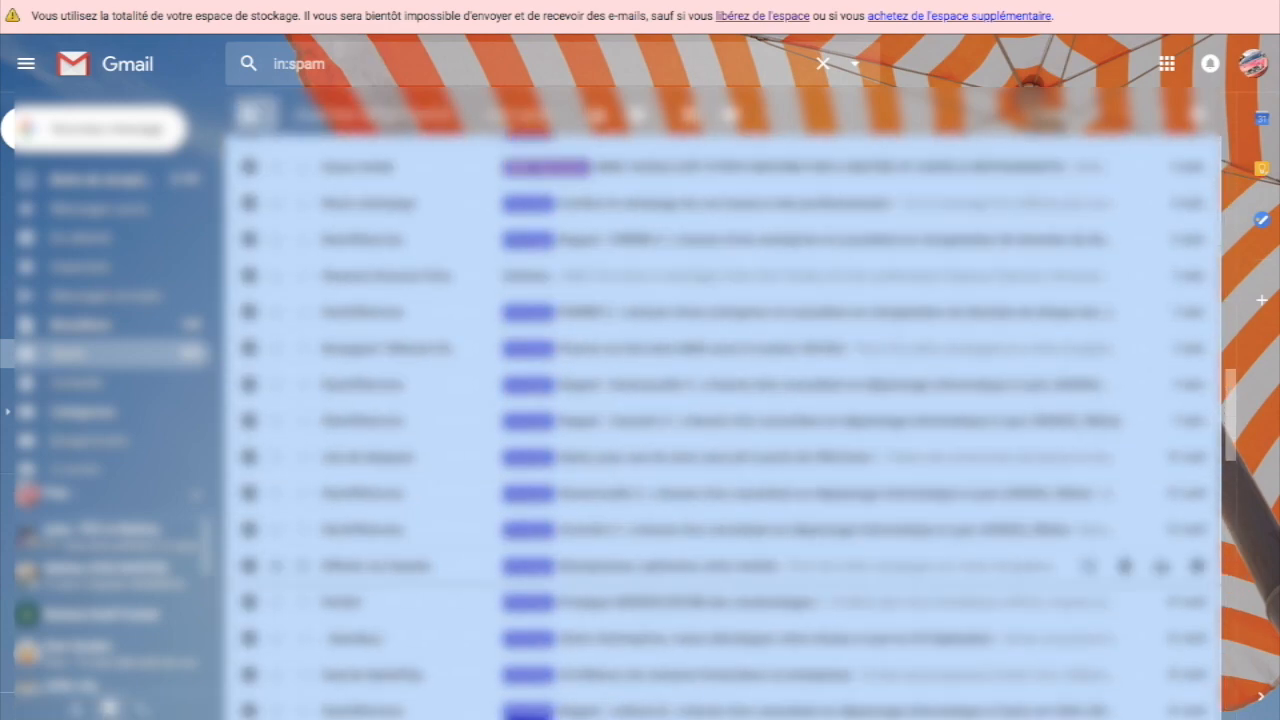
{"action": "scroll", "coordinate": [640, 420], "scroll_direction": "up", "scroll_amount": 8}
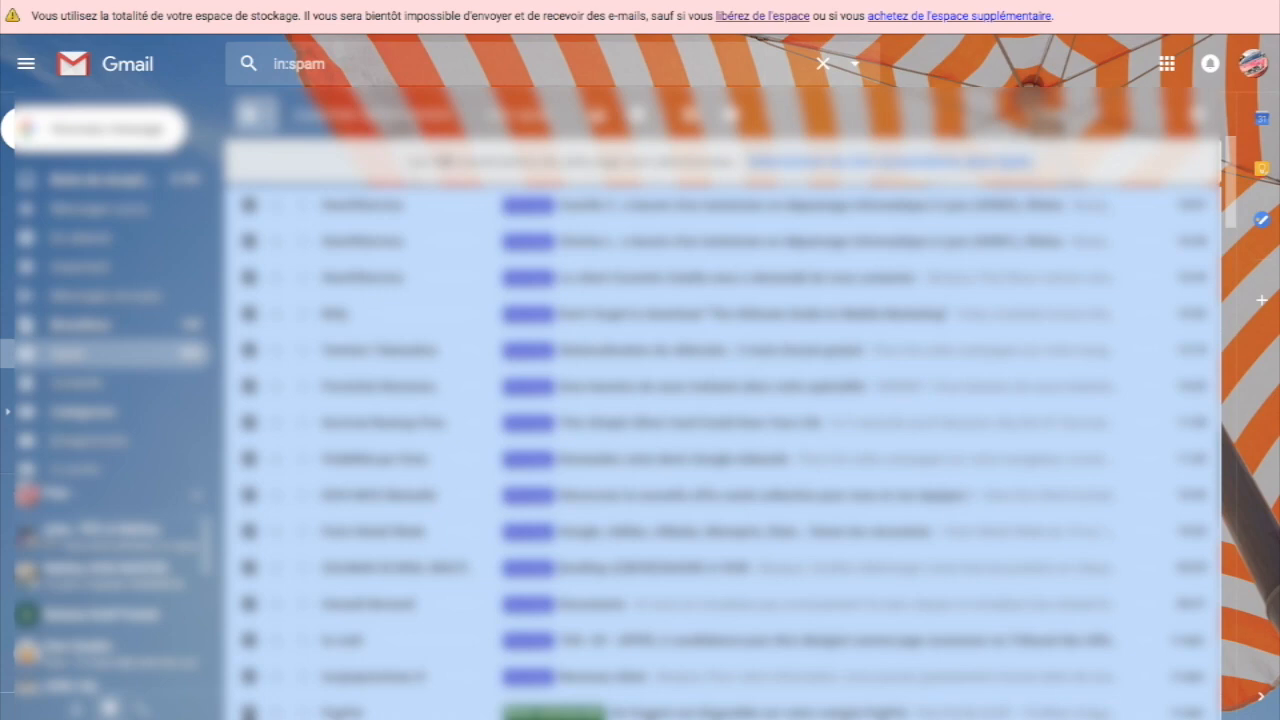
{"action": "scroll", "coordinate": [720, 425], "scroll_direction": "down", "scroll_amount": 15}
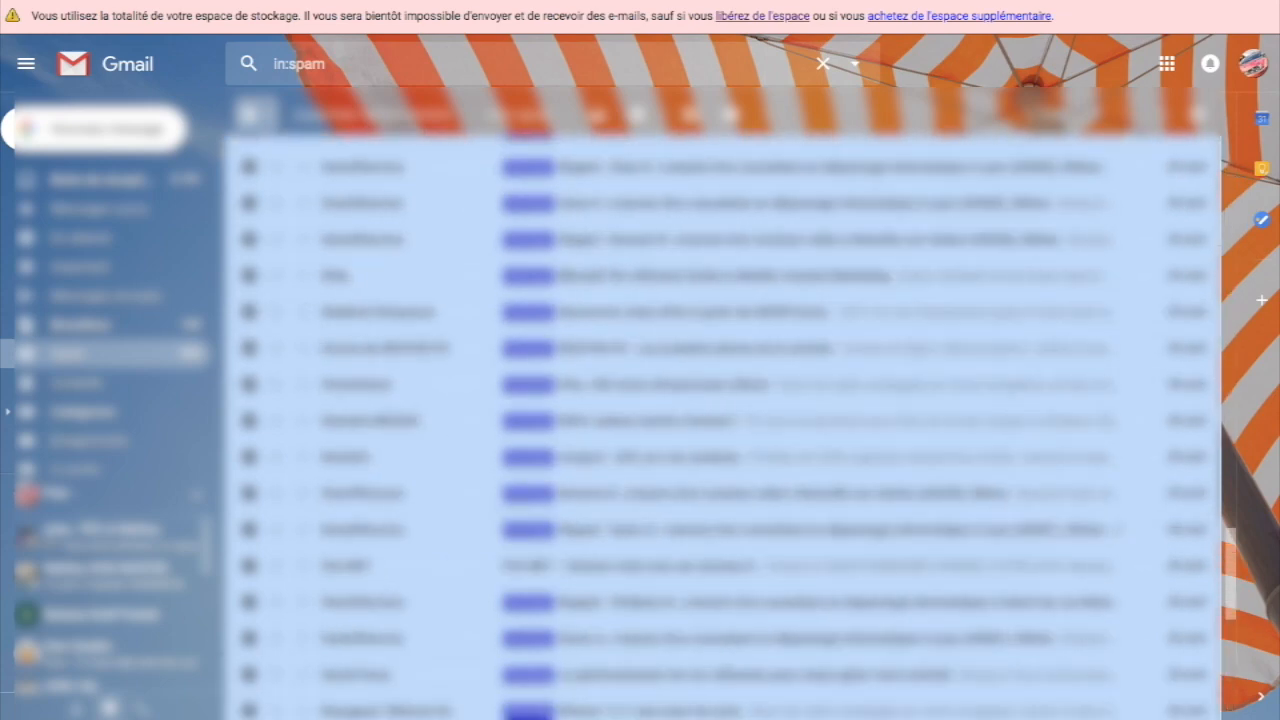
{"action": "scroll", "coordinate": [720, 425], "scroll_direction": "up", "scroll_amount": 15}
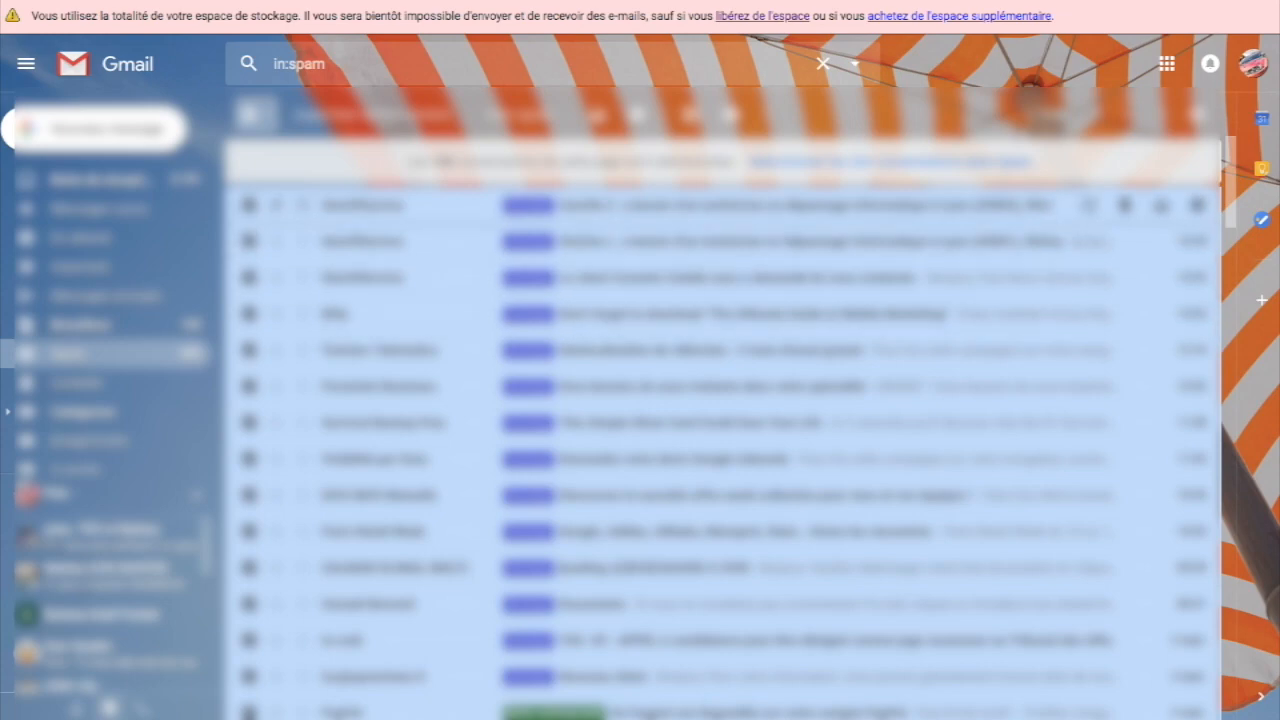
{"action": "left_click", "coordinate": [890, 161]}
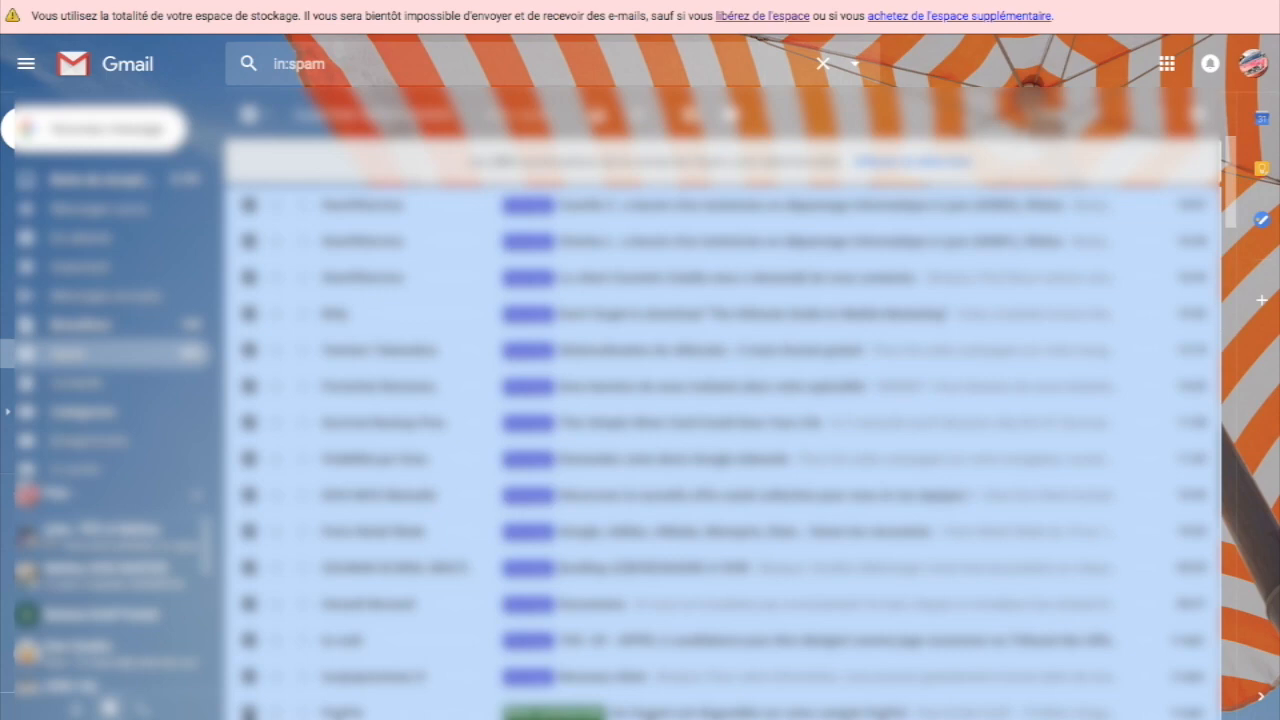
{"action": "left_click", "coordinate": [912, 161]}
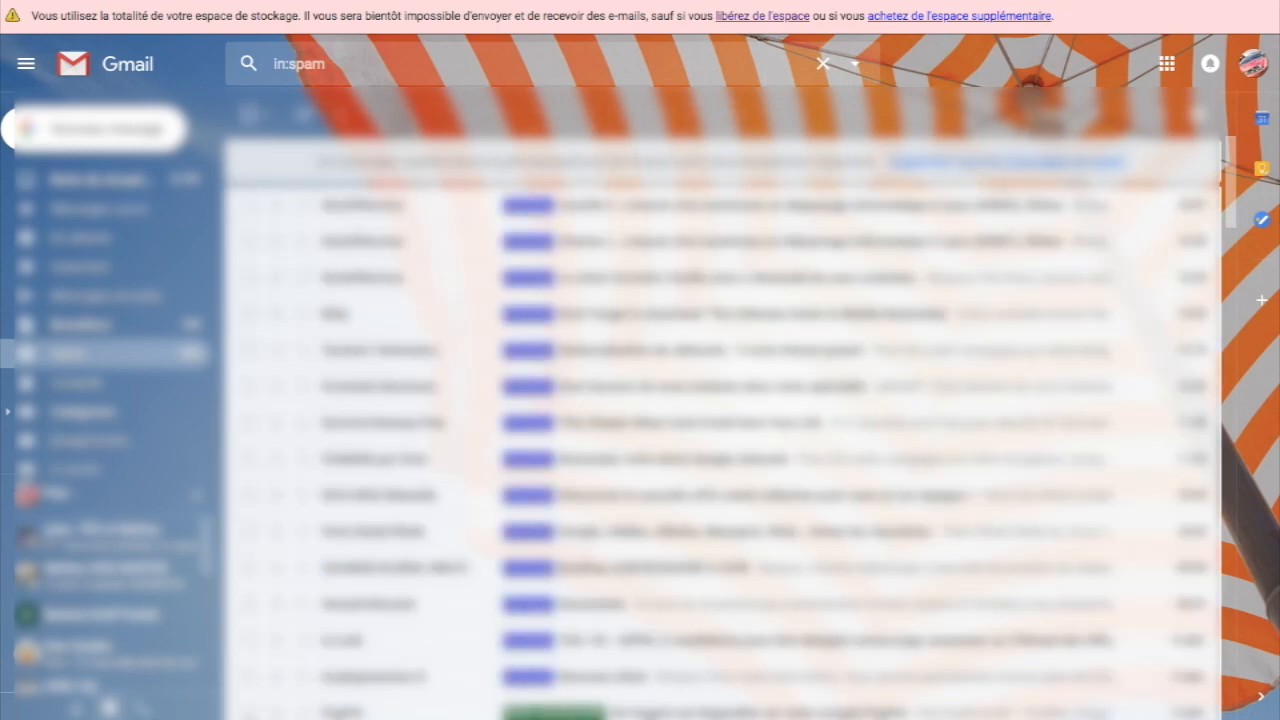
{"action": "left_click", "coordinate": [960, 161]}
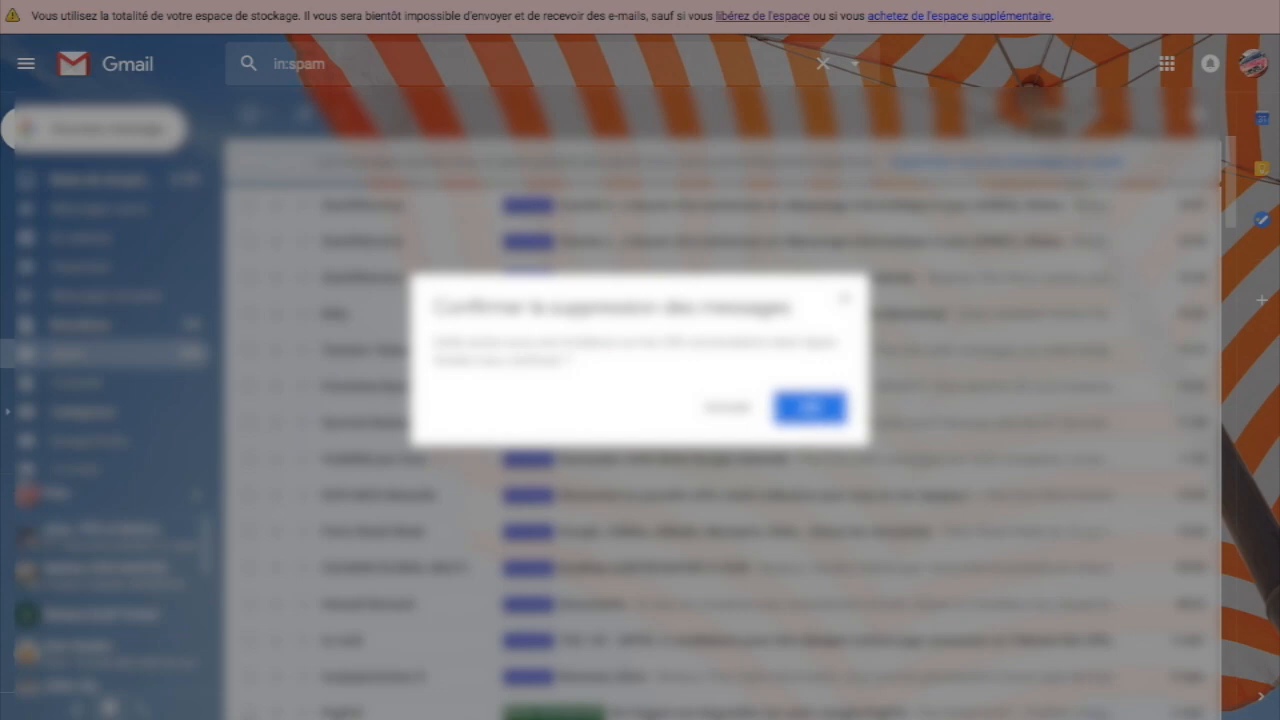
{"action": "left_click", "coordinate": [810, 406]}
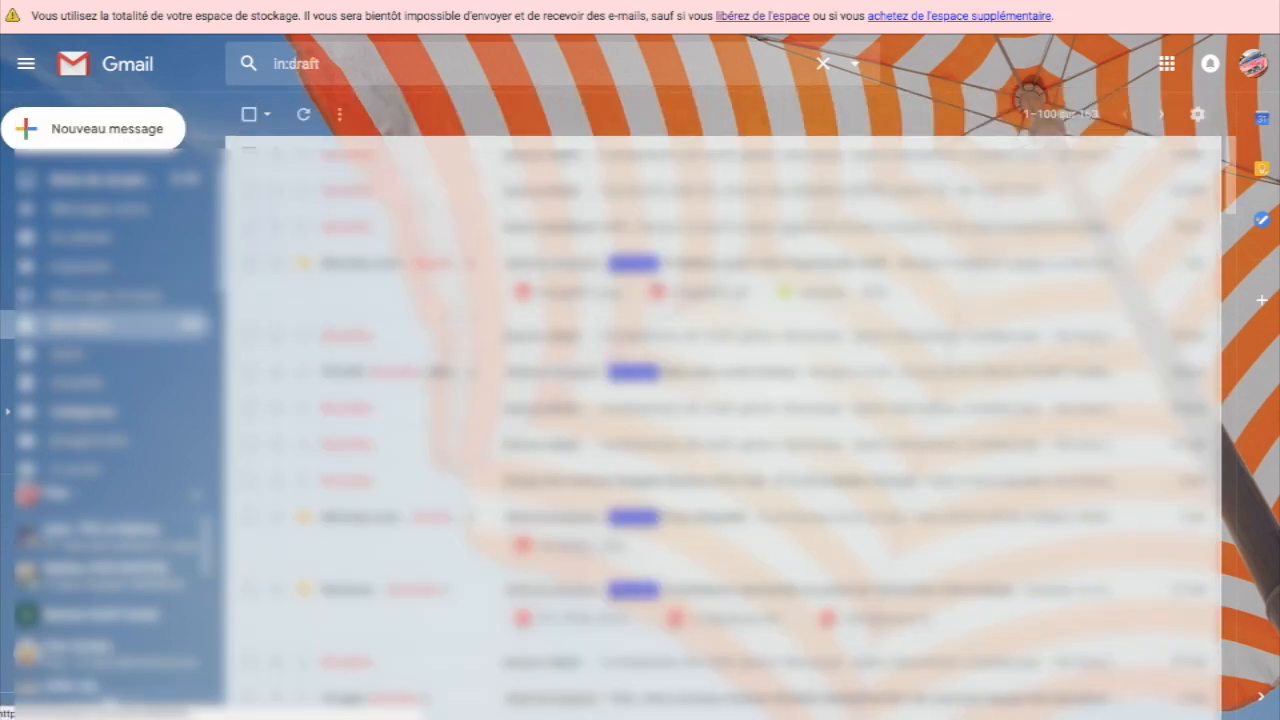
Step: Select all drafts on the page and delete them, then repeat for the remaining drafts
{"action": "scroll", "coordinate": [720, 430], "scroll_direction": "down", "scroll_amount": 15}
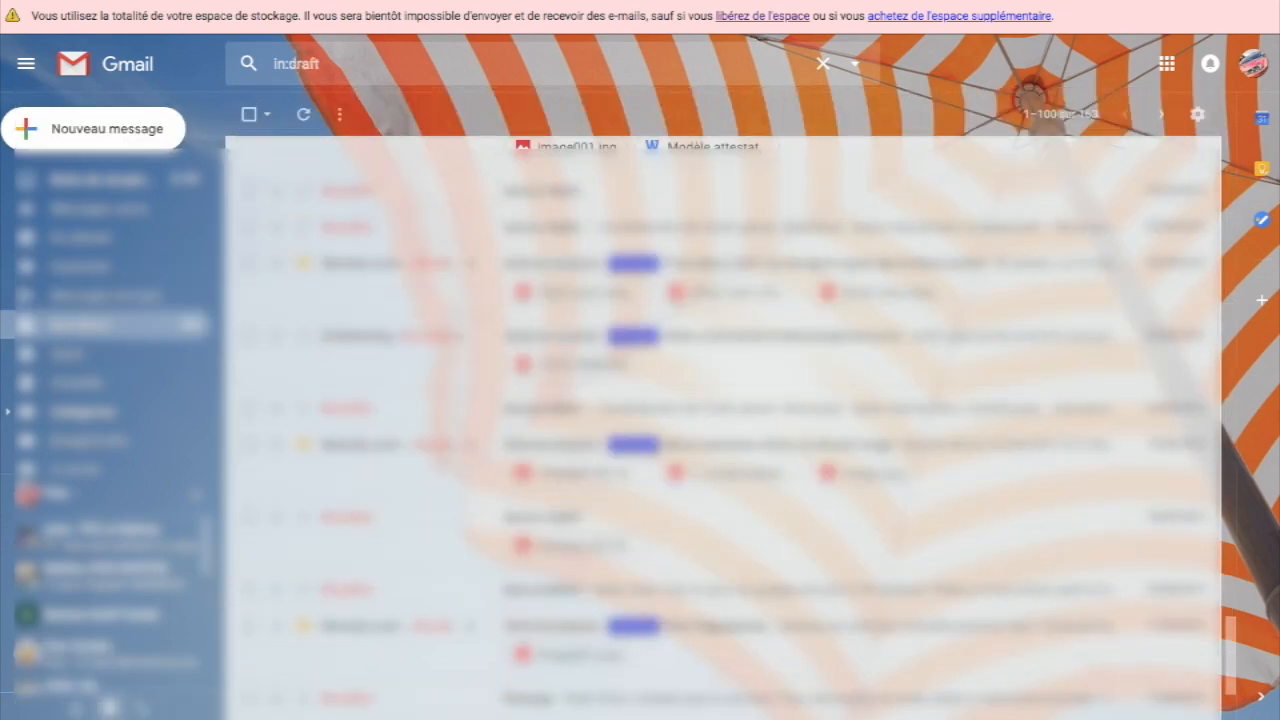
{"action": "scroll", "coordinate": [720, 400], "scroll_direction": "up", "scroll_amount": 15}
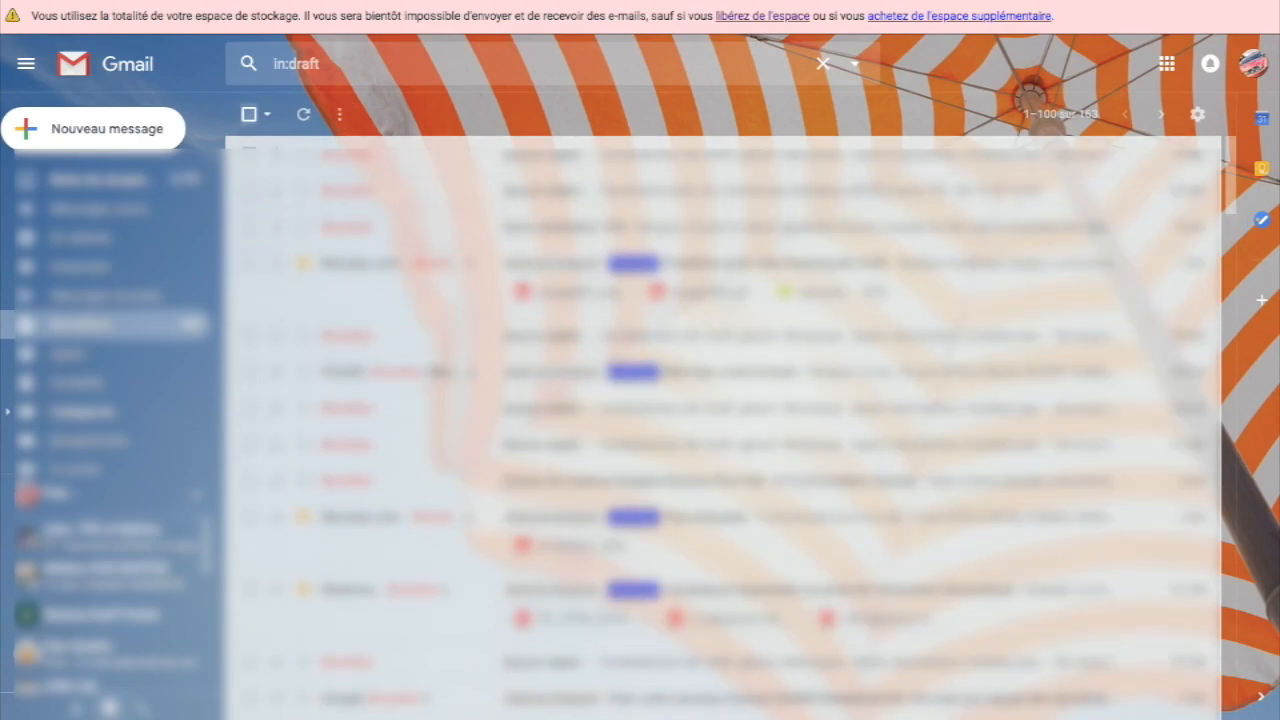
{"action": "left_click", "coordinate": [249, 114]}
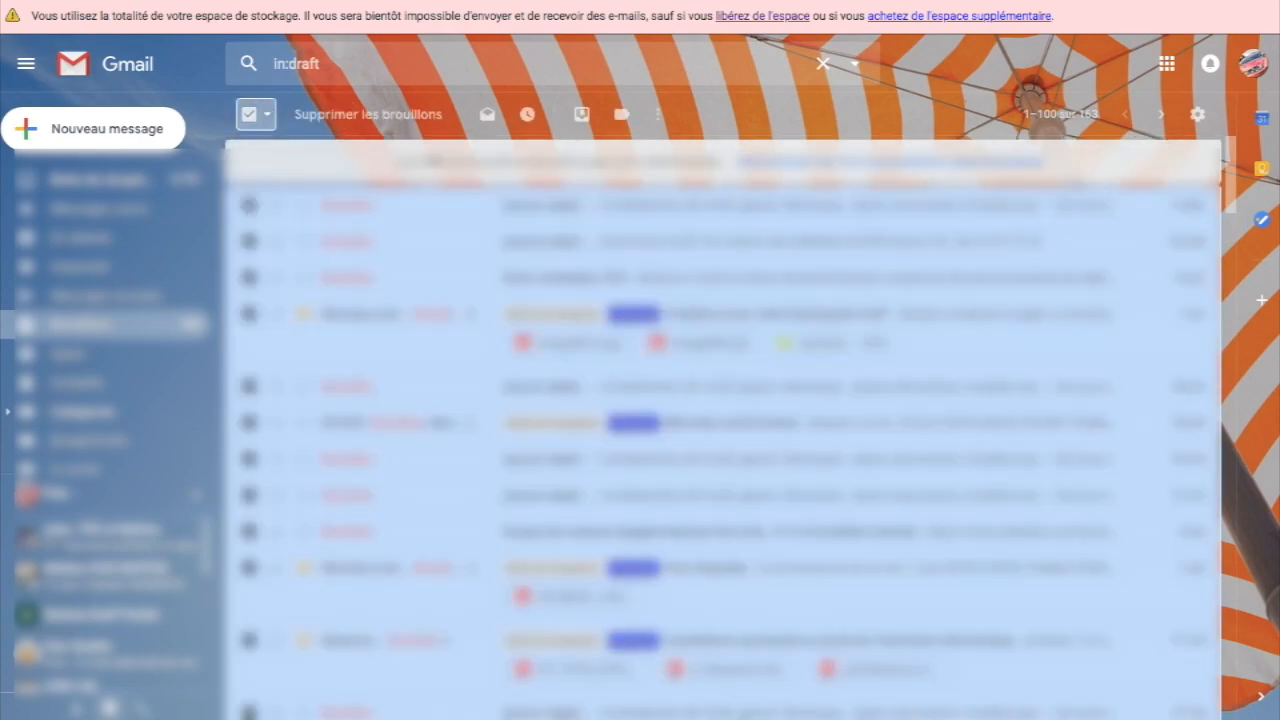
{"action": "left_click", "coordinate": [368, 114]}
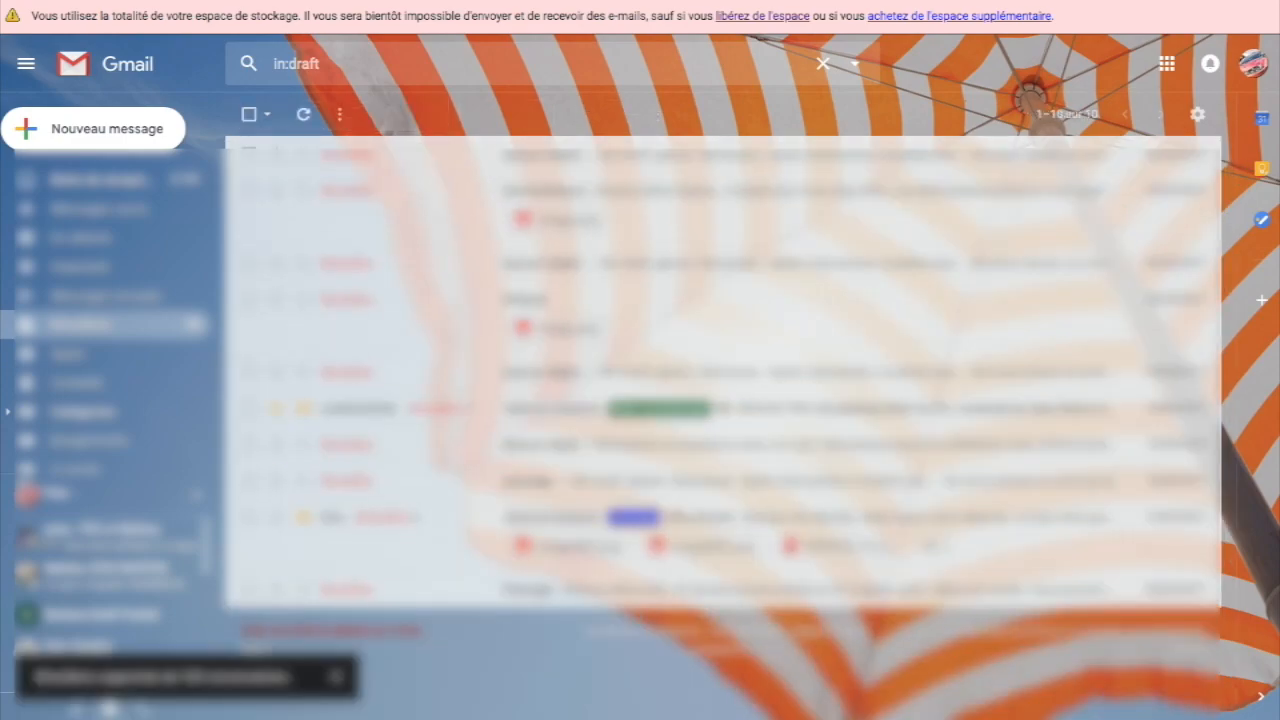
{"action": "left_click", "coordinate": [249, 114]}
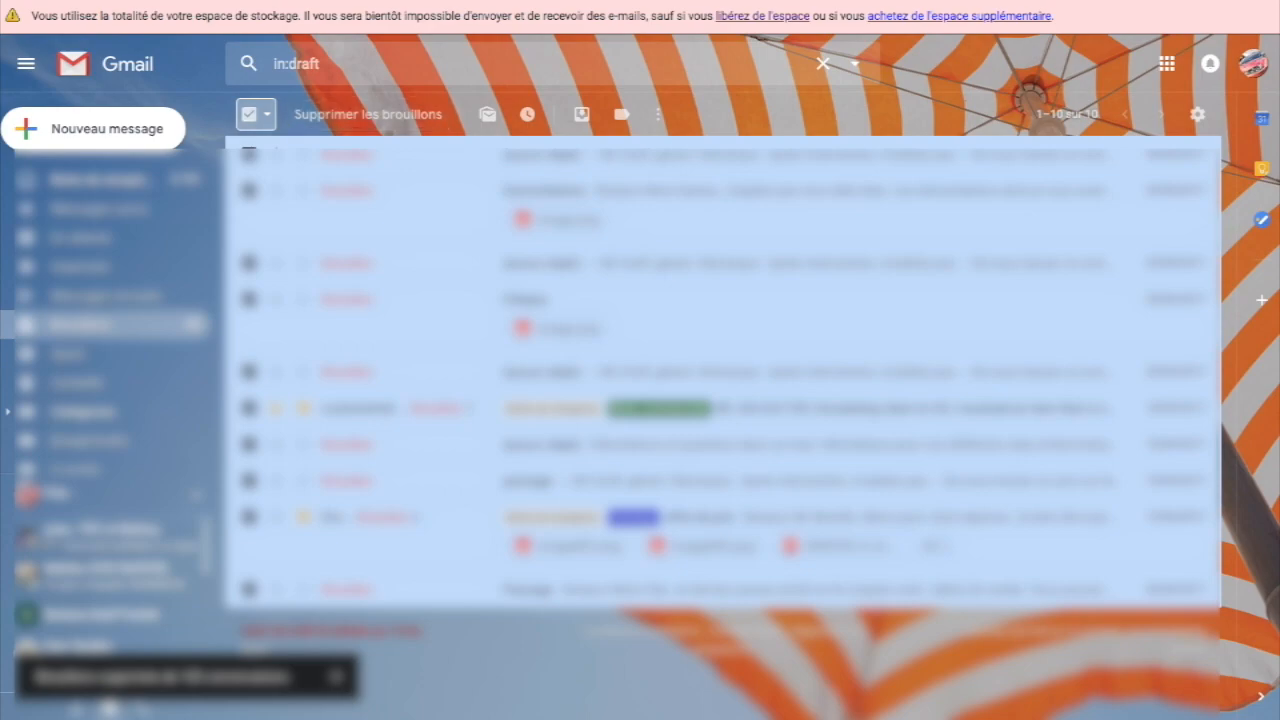
{"action": "left_click", "coordinate": [368, 114]}
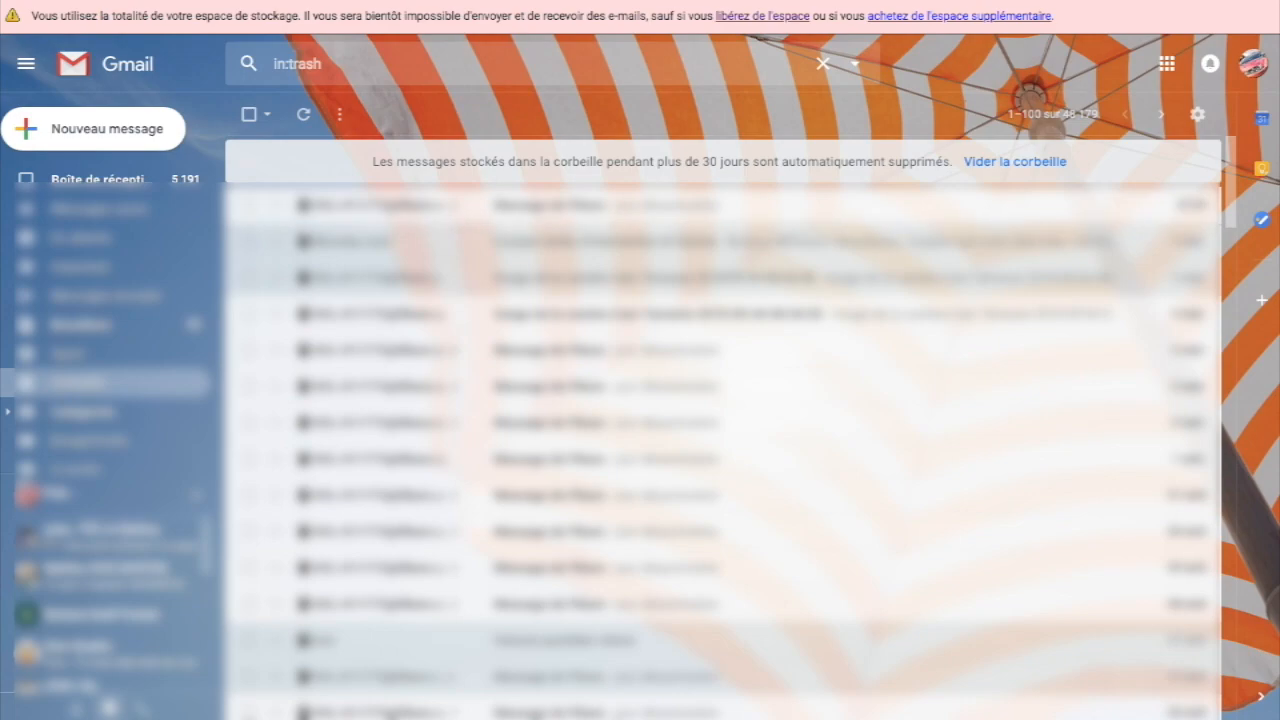
Step: Select all 48 110 trash conversations and delete them forever, confirming the prompt
{"action": "left_click", "coordinate": [249, 114]}
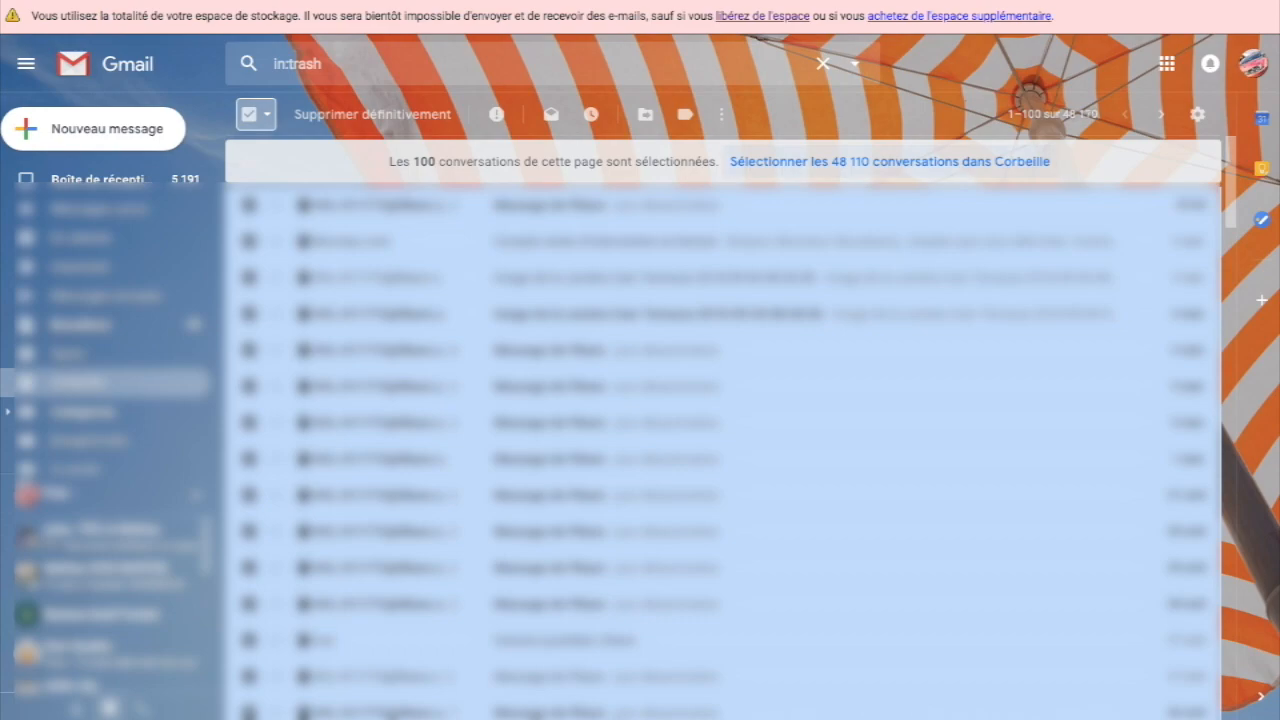
{"action": "left_click", "coordinate": [889, 162]}
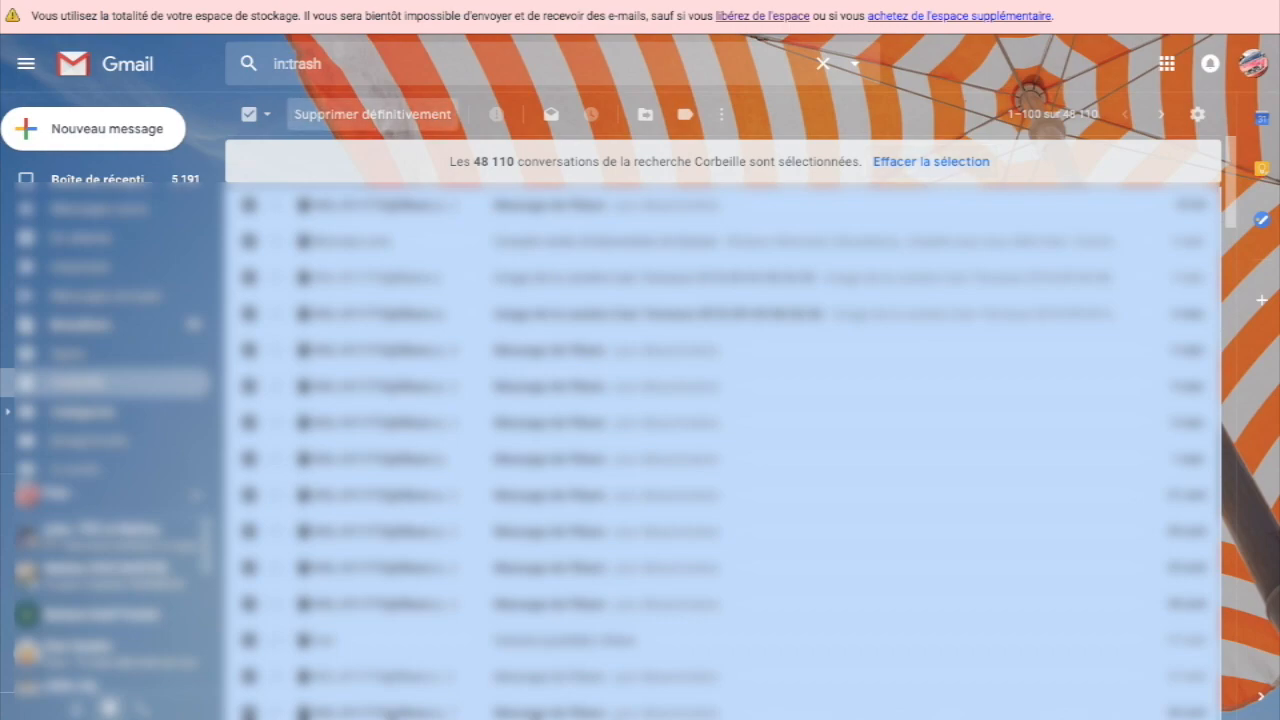
{"action": "left_click", "coordinate": [372, 114]}
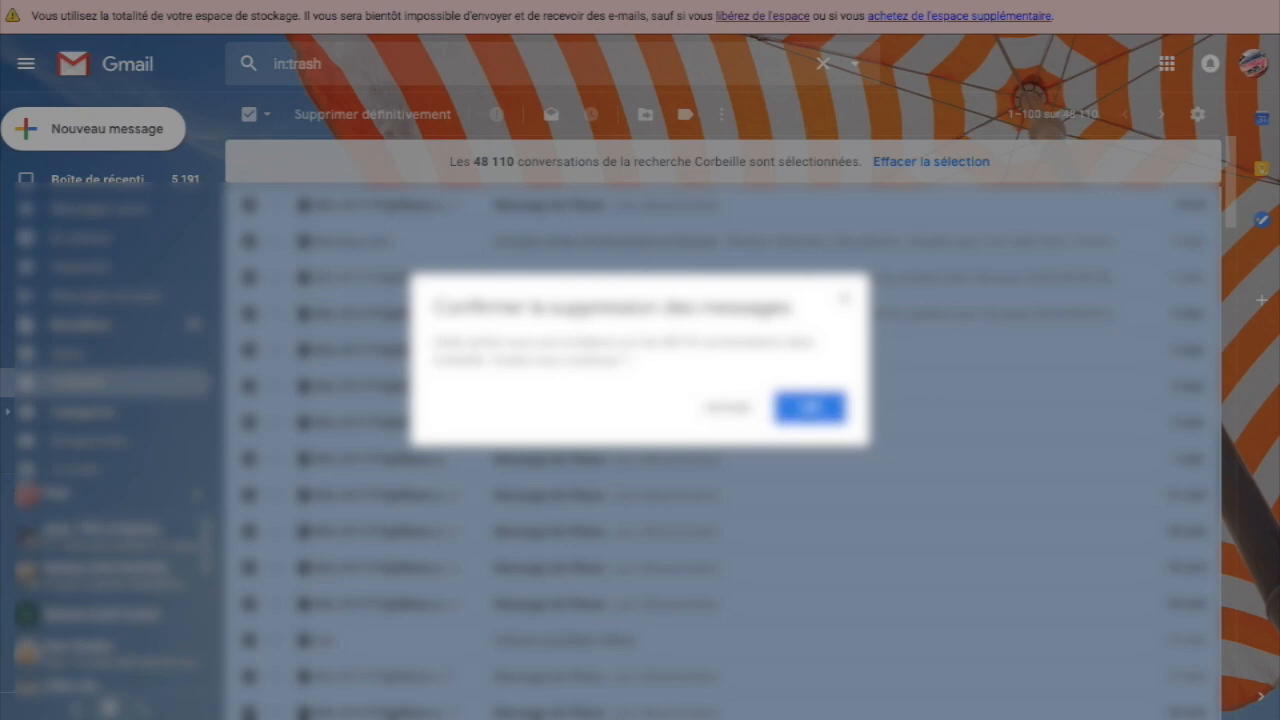
{"action": "left_click", "coordinate": [810, 408]}
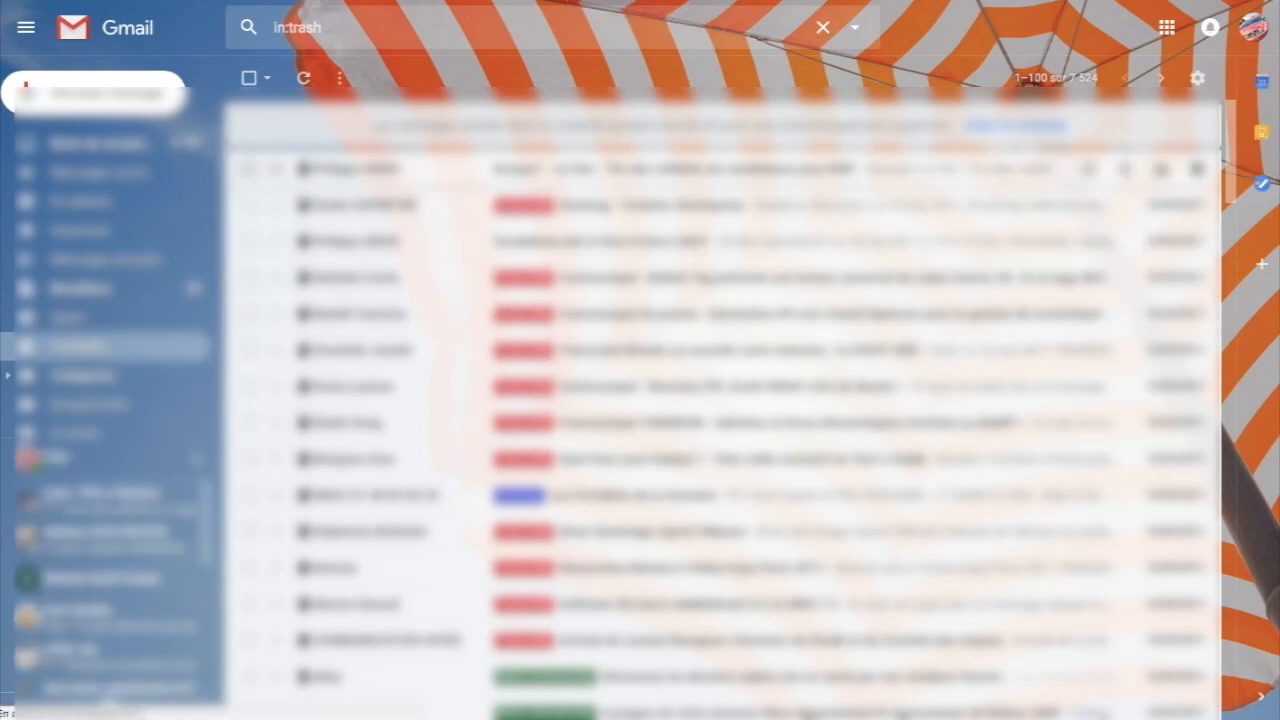
Step: Empty the trash of its remaining 7 524 conversations and confirm with OK
{"action": "left_click", "coordinate": [249, 78]}
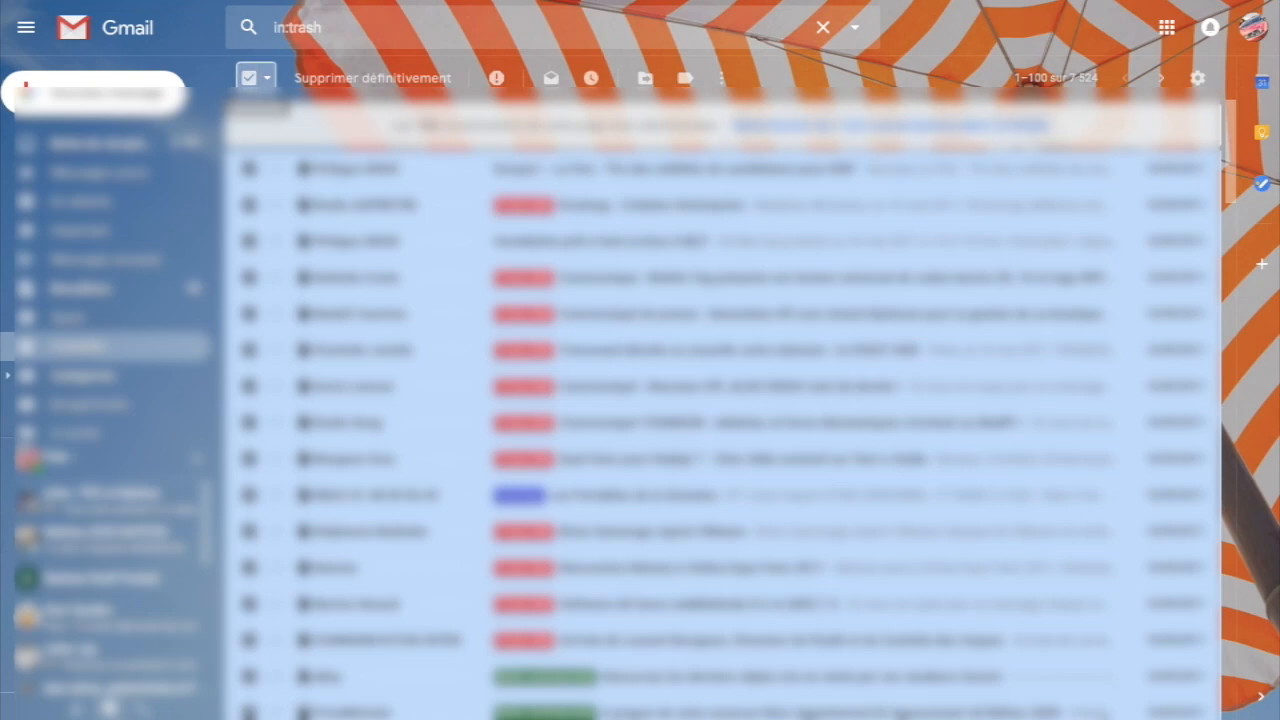
{"action": "left_click", "coordinate": [890, 126]}
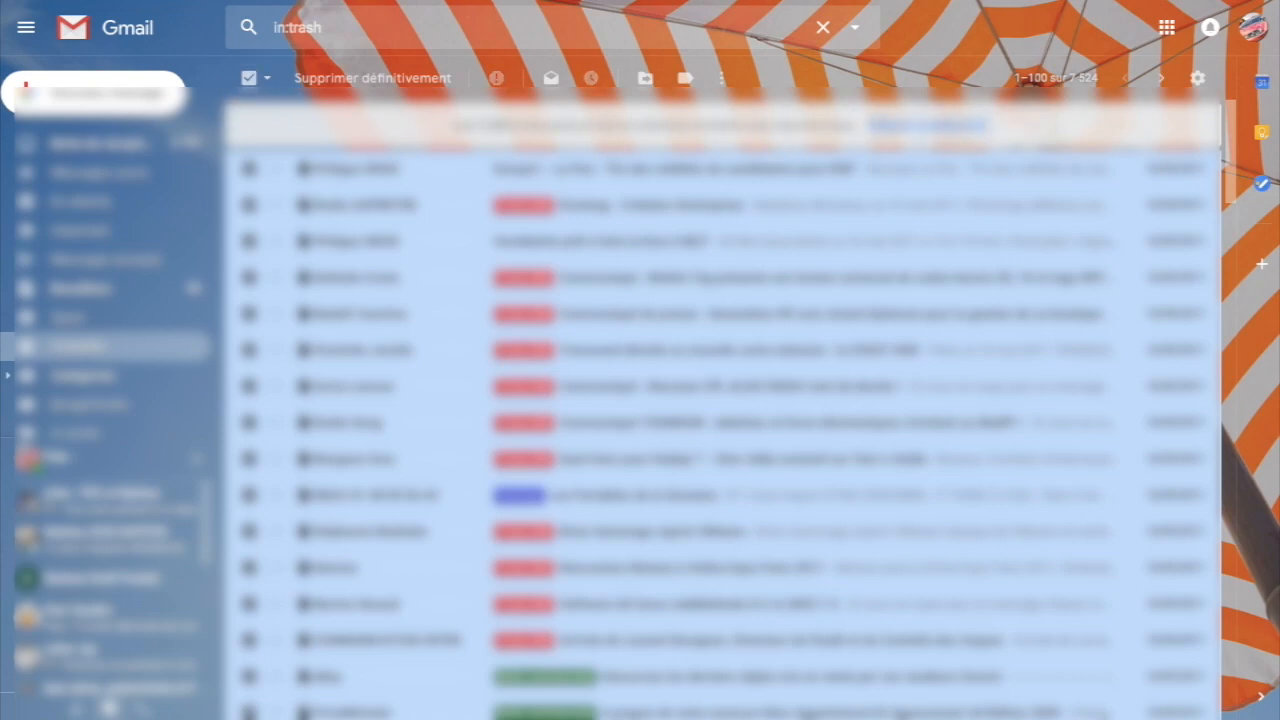
{"action": "left_click", "coordinate": [928, 126]}
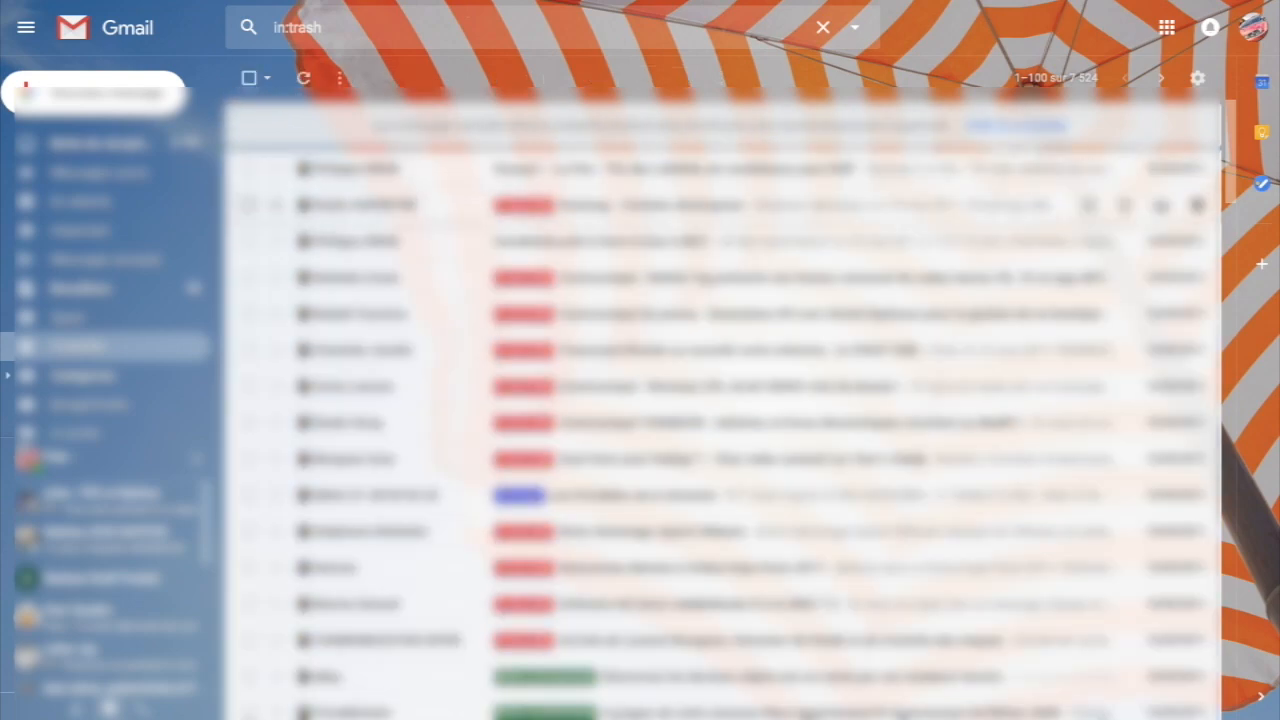
{"action": "left_click", "coordinate": [1015, 125]}
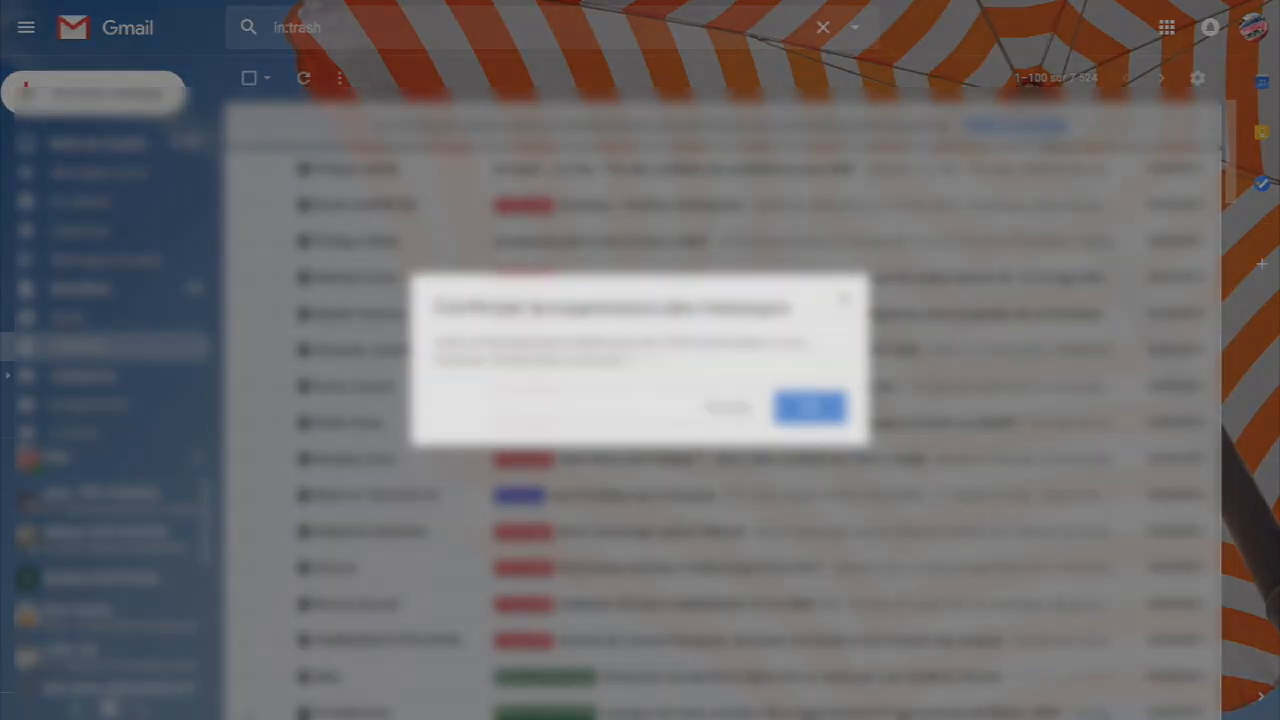
{"action": "left_click", "coordinate": [810, 406]}
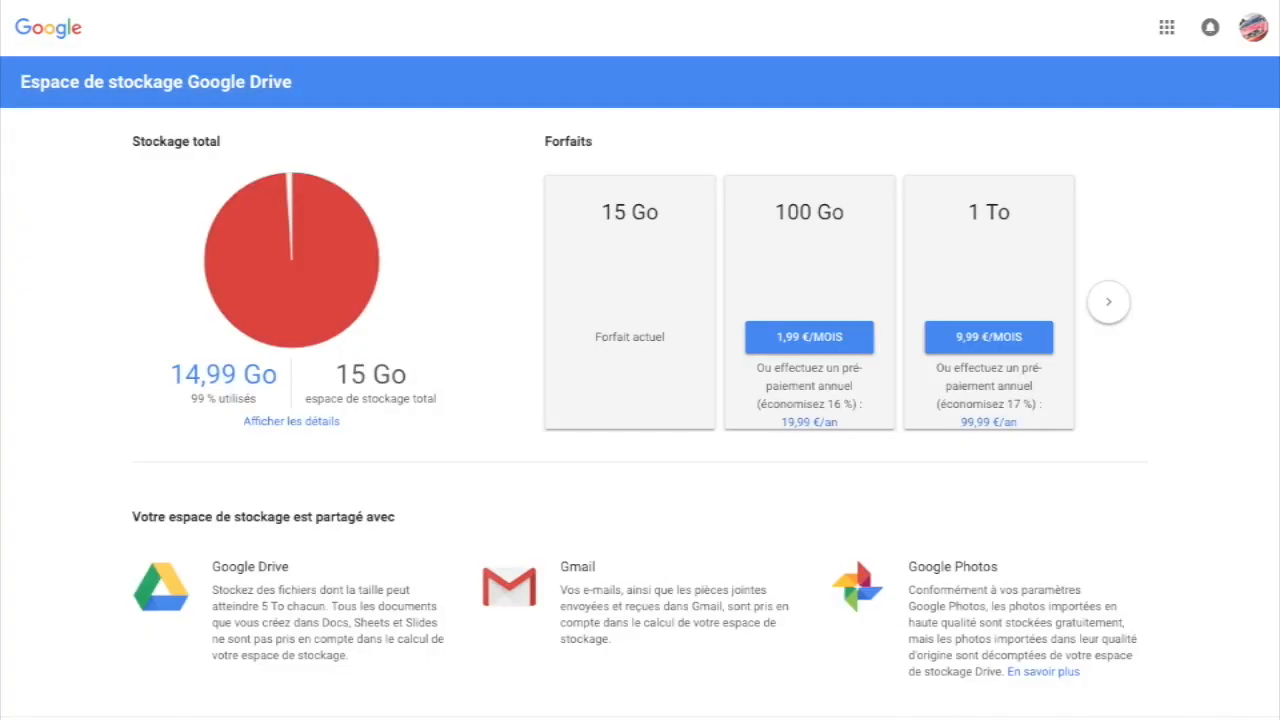
Step: Reload the Drive storage page to see usage at 3,93 Go of 15 Go (26 %)
{"action": "key", "text": "F5"}
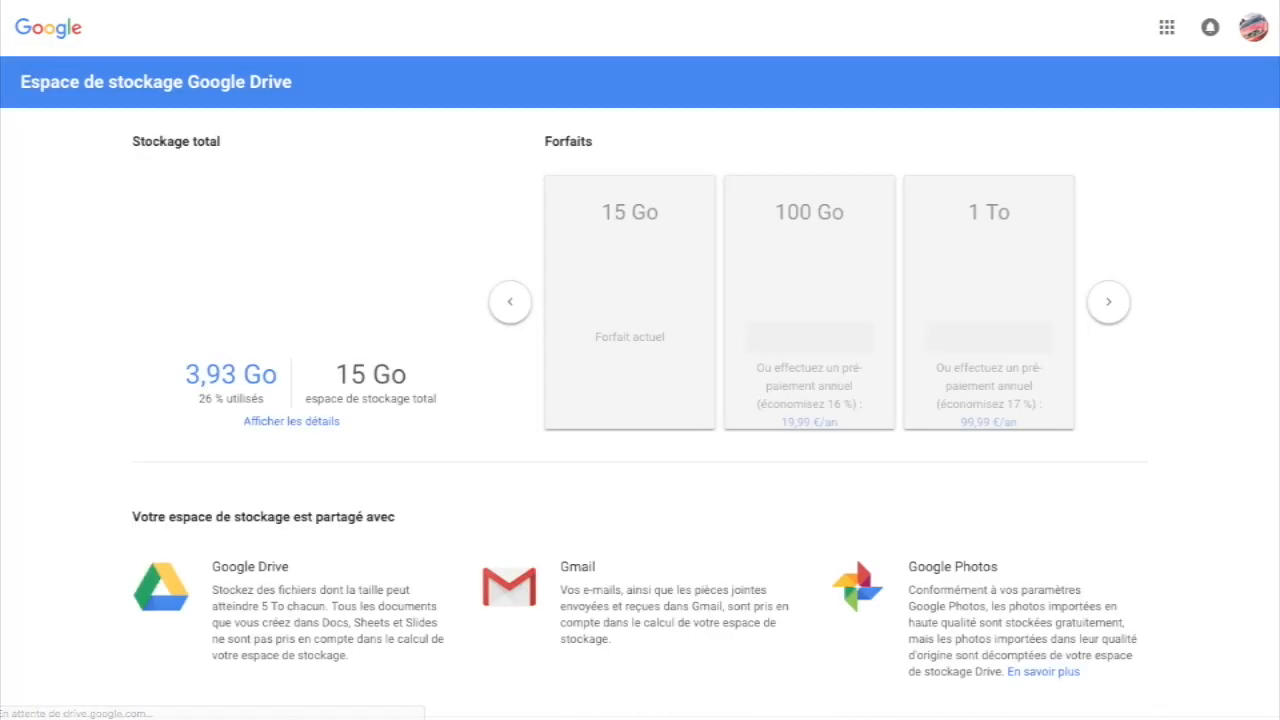